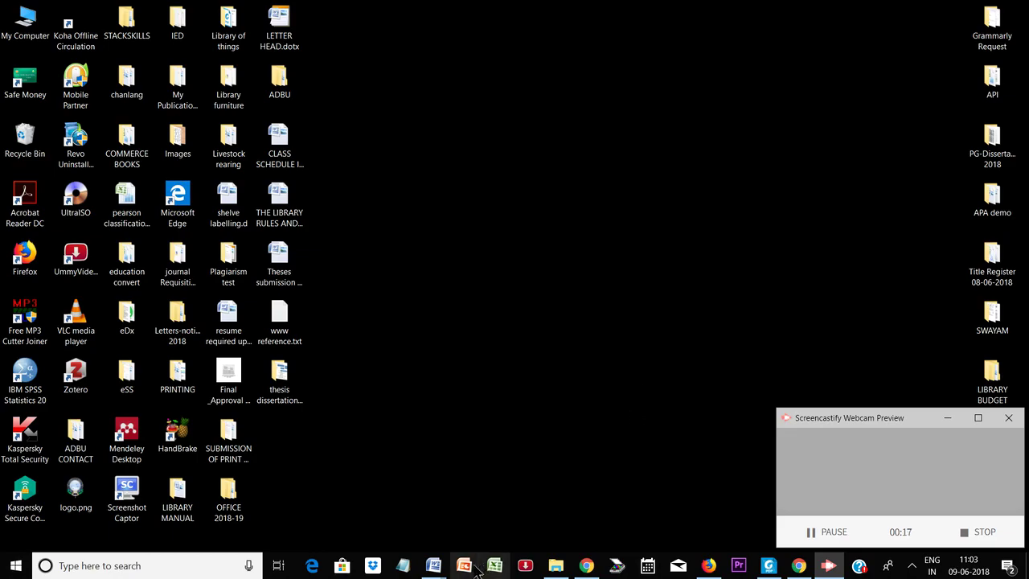
- Switch to the blank Word document and apply the Normal page margins of 2.54 cm on all sides
mouse_move(439, 568)
click(390, 510)
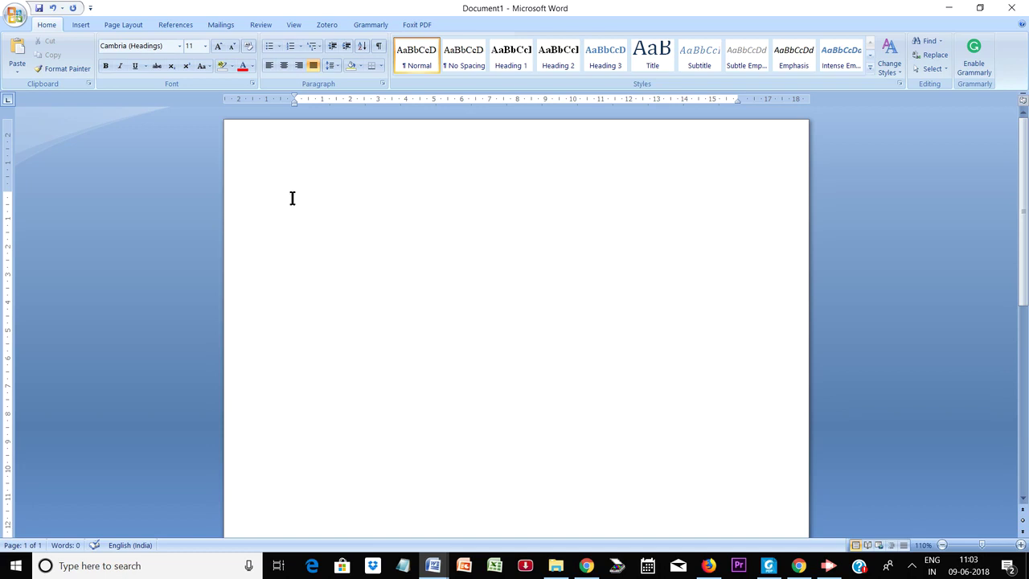
click(127, 24)
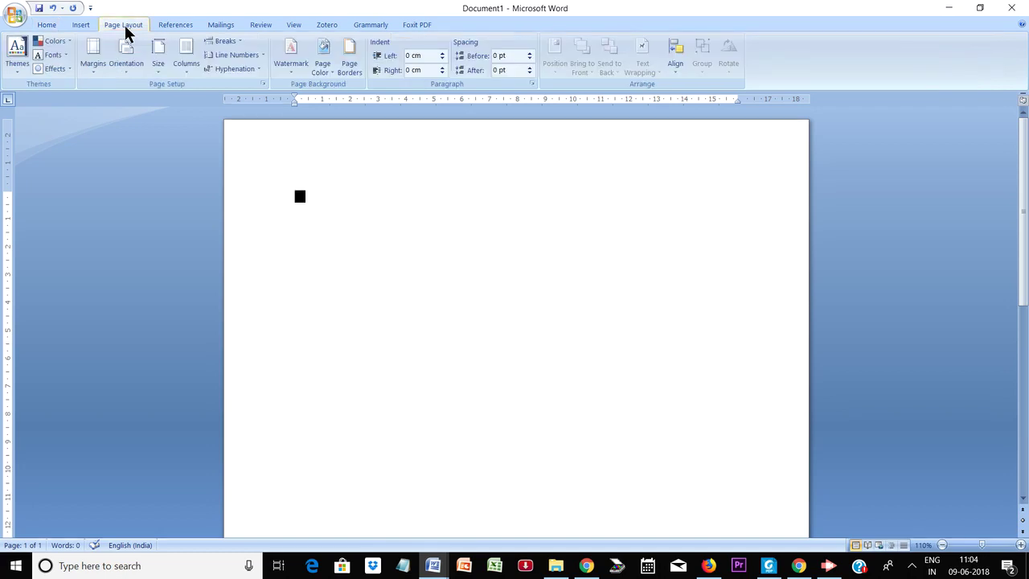
click(93, 64)
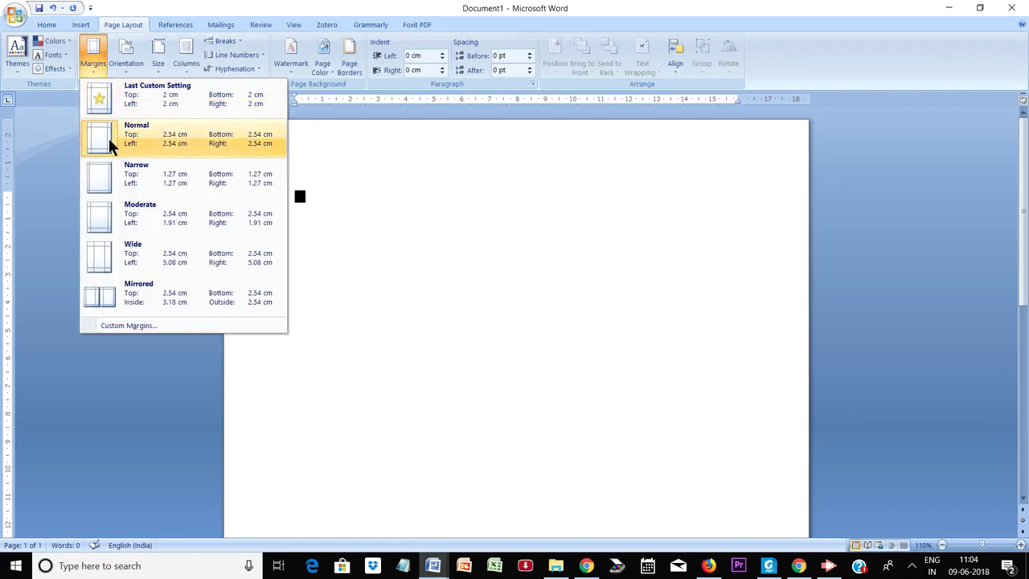
click(179, 140)
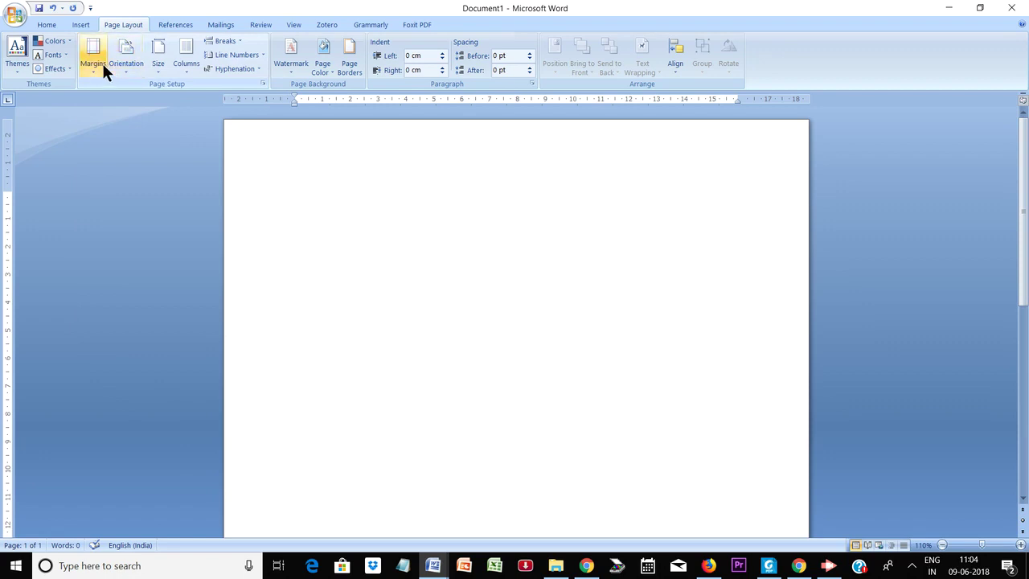
- Set the blank document's text font to Times New Roman at size 12
click(58, 24)
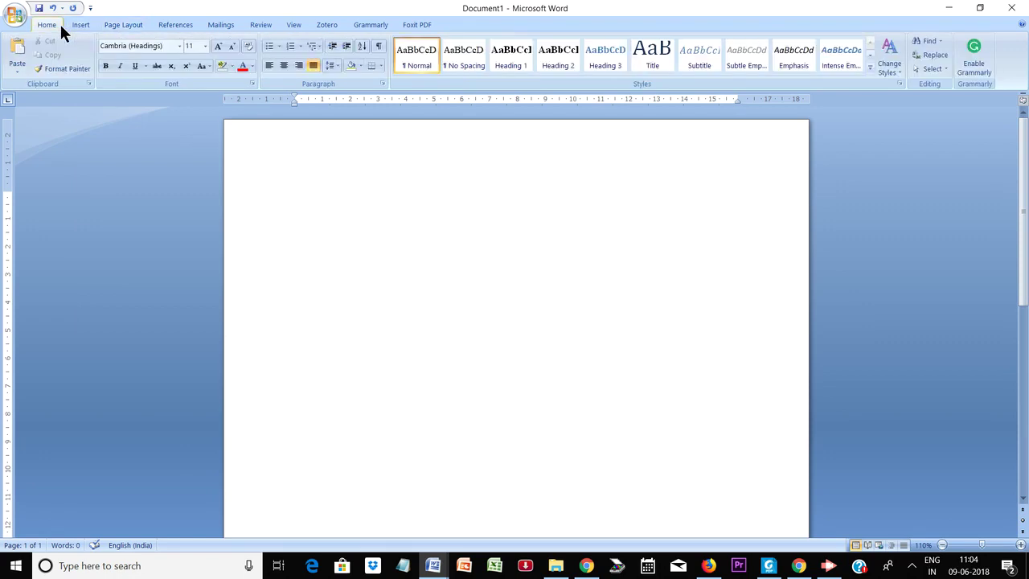
click(178, 46)
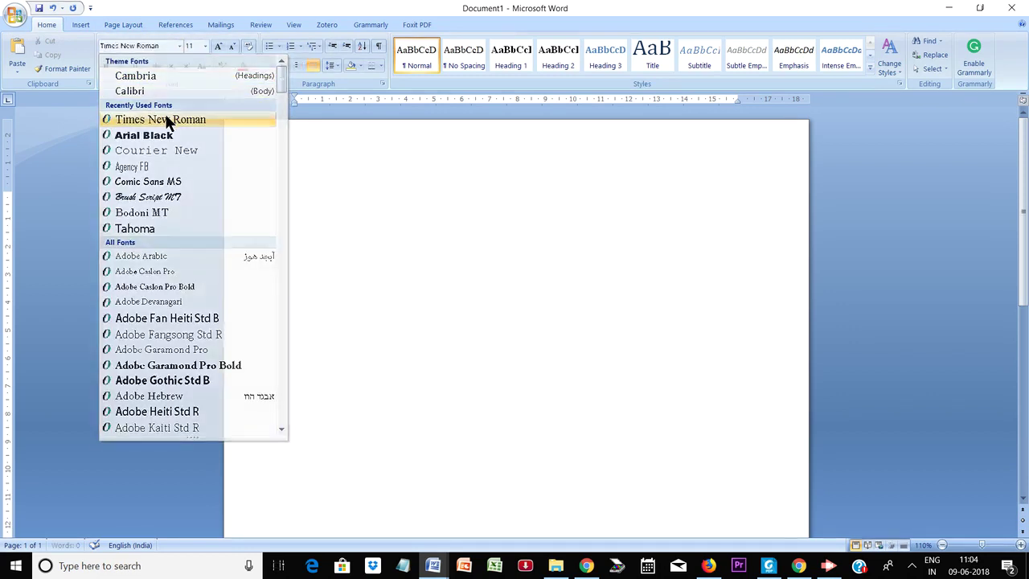
click(164, 117)
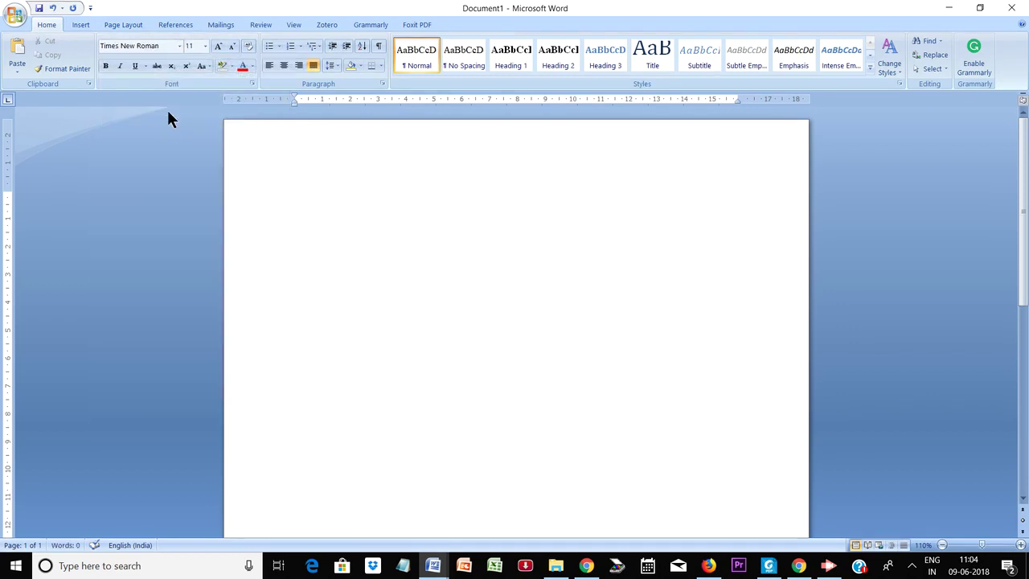
click(193, 47)
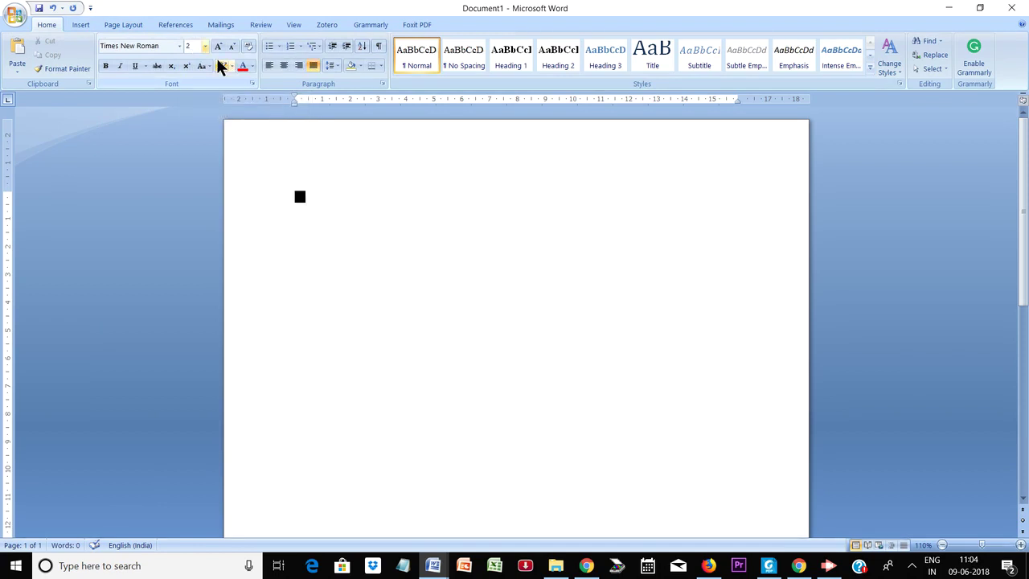
key(BackSpace)
key(Escape)
- Set the empty paragraph to justified alignment with no special indentation and double line spacing
click(315, 64)
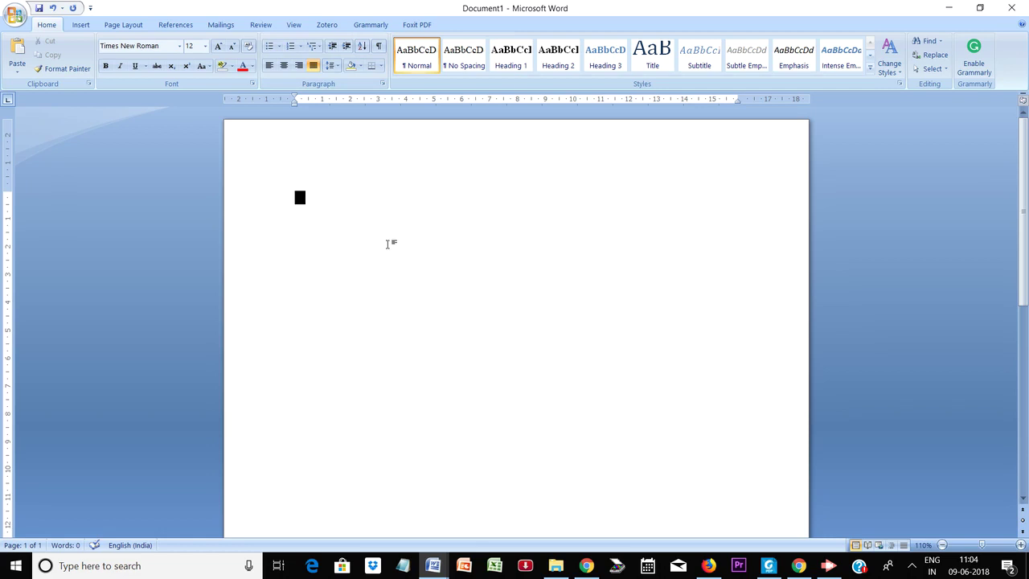
click(381, 85)
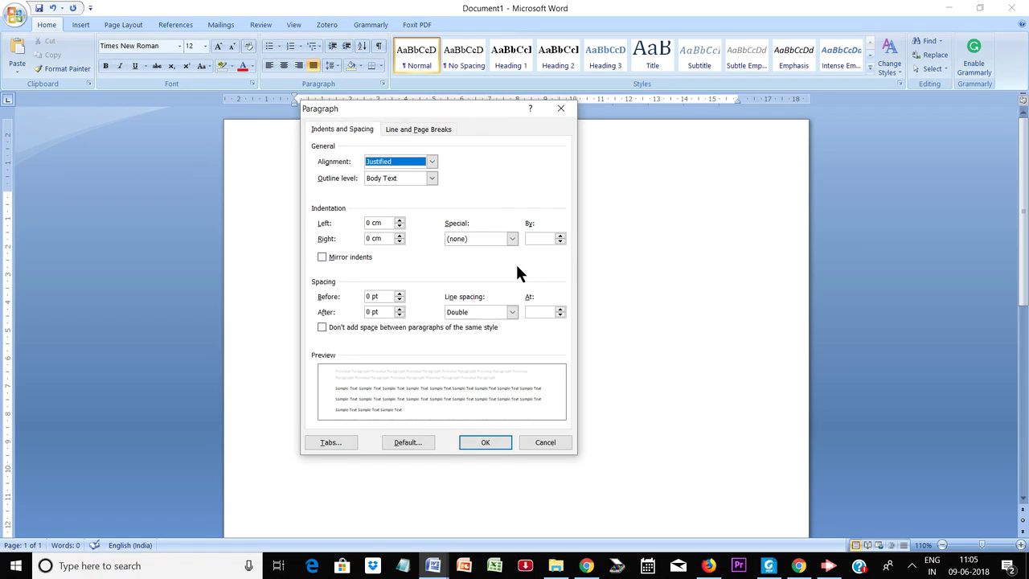
click(481, 238)
click(483, 249)
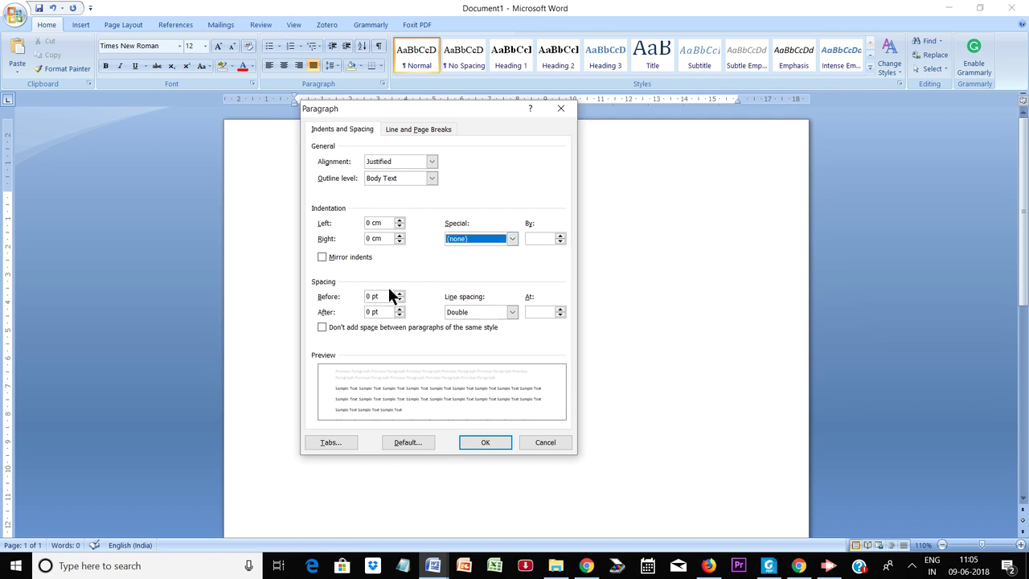
click(512, 312)
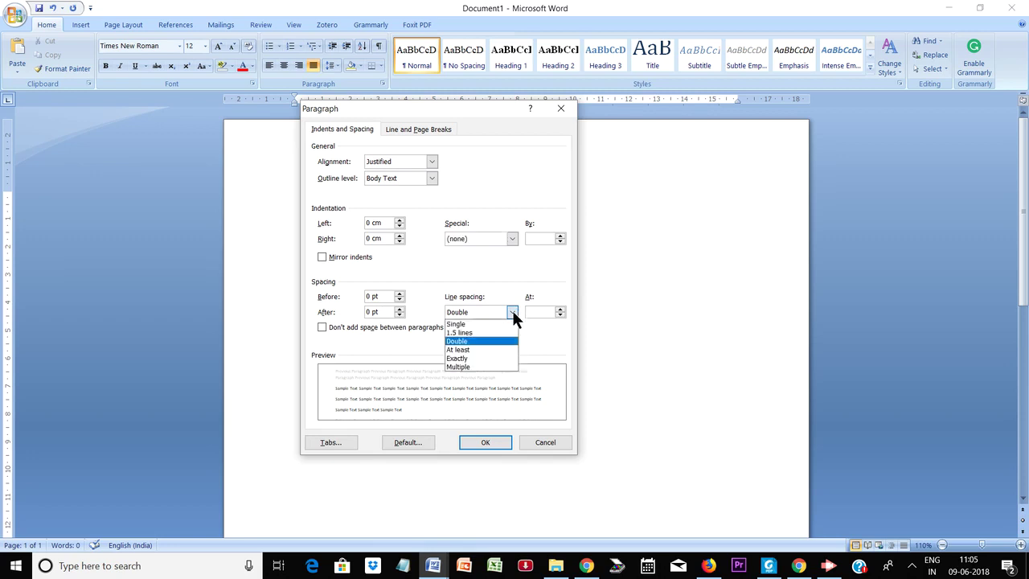
click(473, 340)
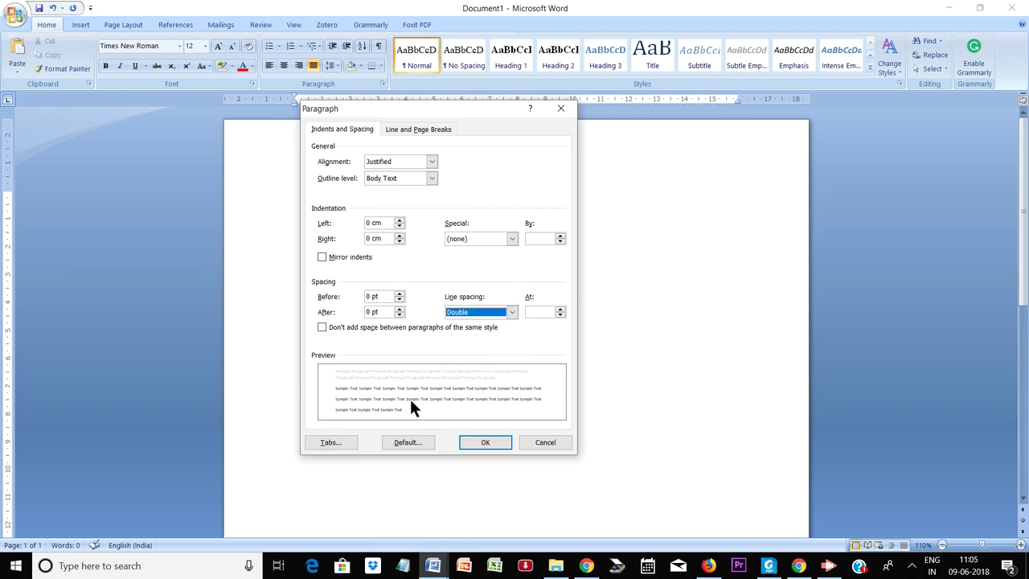
click(483, 443)
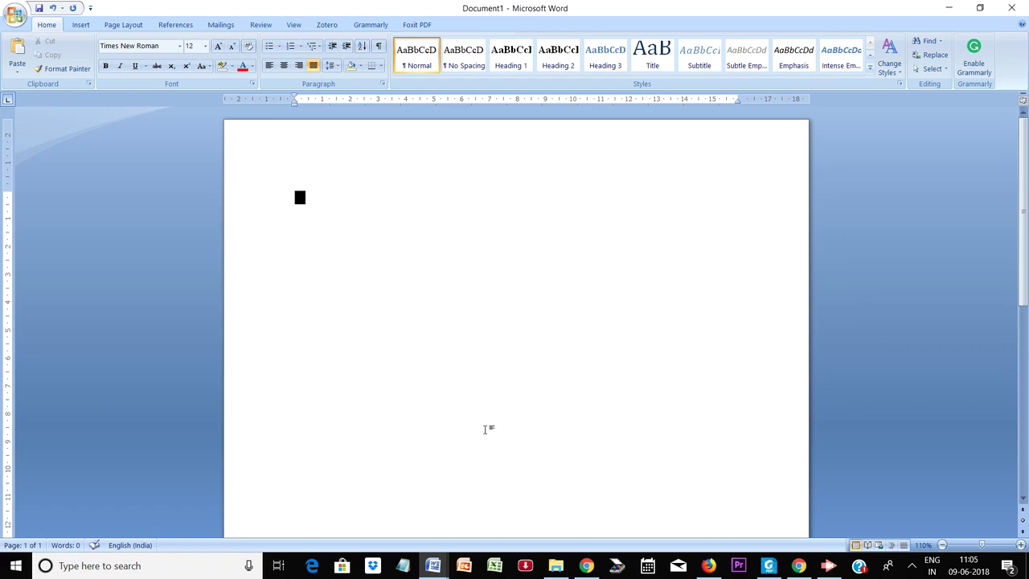
- Switch to APA demo doc.docx and copy its "Digital IDs" heading together with the first paragraph
mouse_move(433, 554)
click(484, 505)
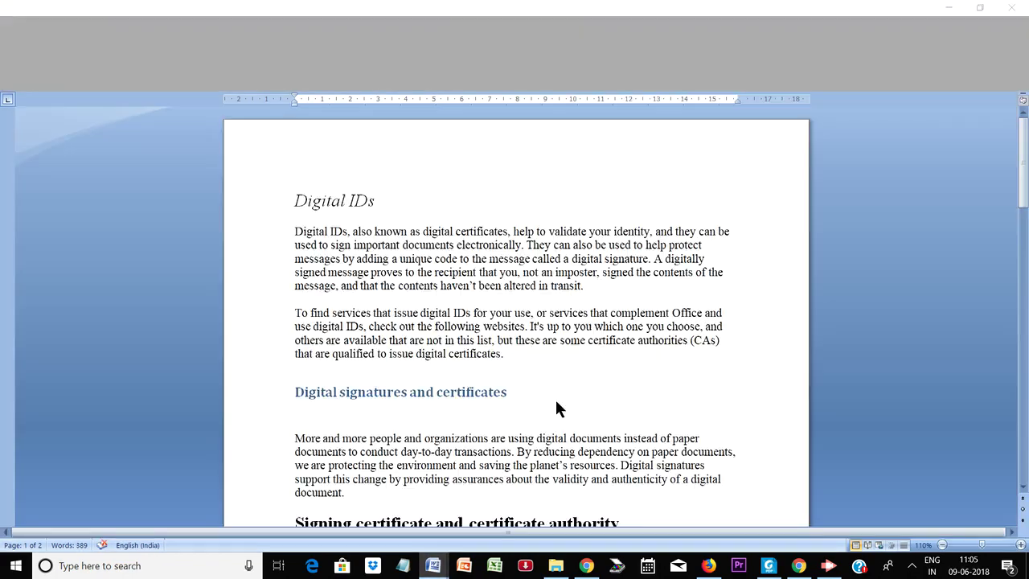
mouse_move(589, 287)
mouse_down()
mouse_move(298, 233)
mouse_move(441, 245)
mouse_move(602, 286)
mouse_up()
right_click(307, 239)
click(336, 260)
right_click(488, 265)
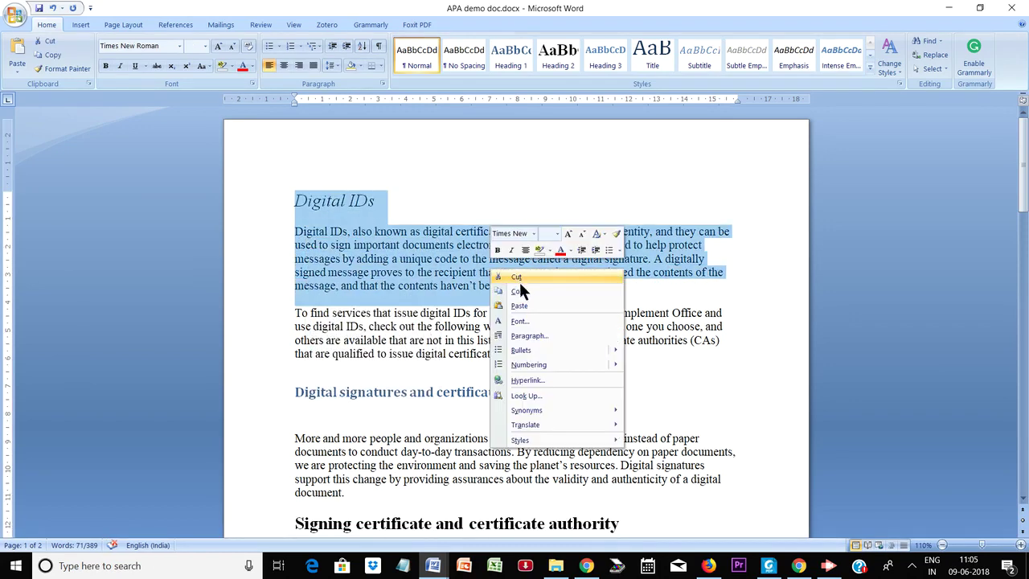
click(538, 290)
- Return to the blank document and paste the copied heading and paragraph at its start
click(948, 8)
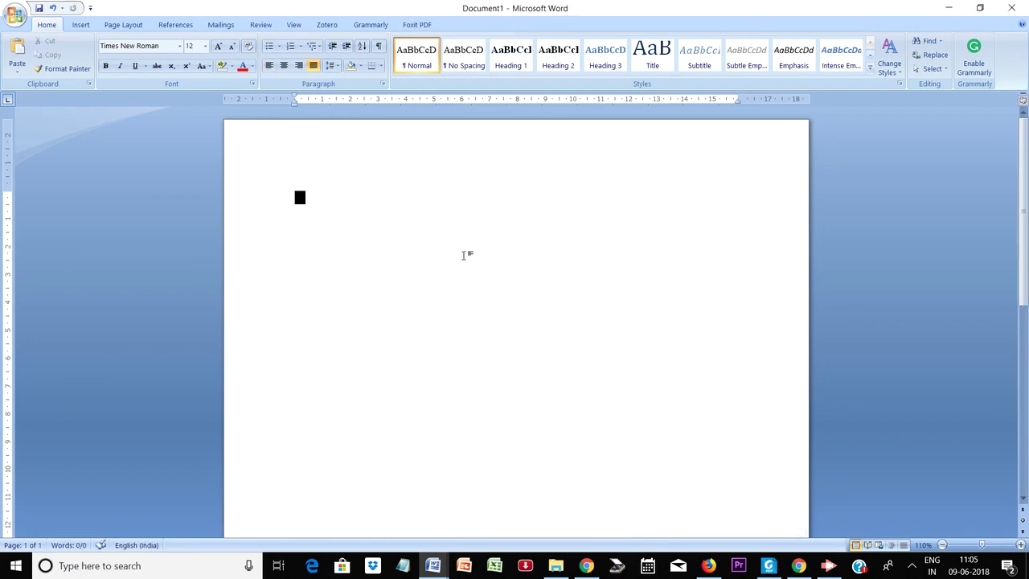
right_click(465, 256)
click(494, 293)
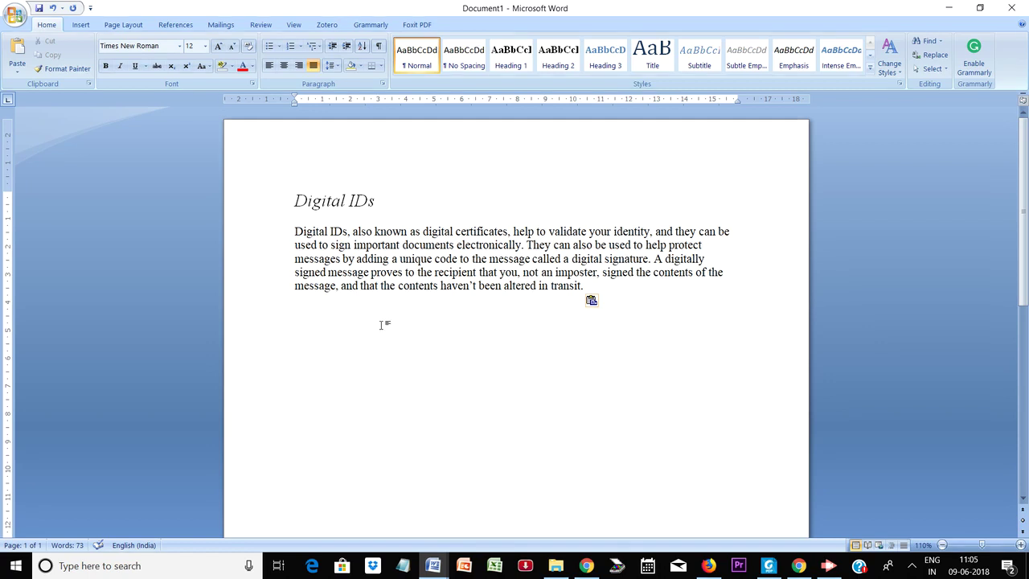
- Set the font size of all the pasted text to 12
triple_click(278, 198)
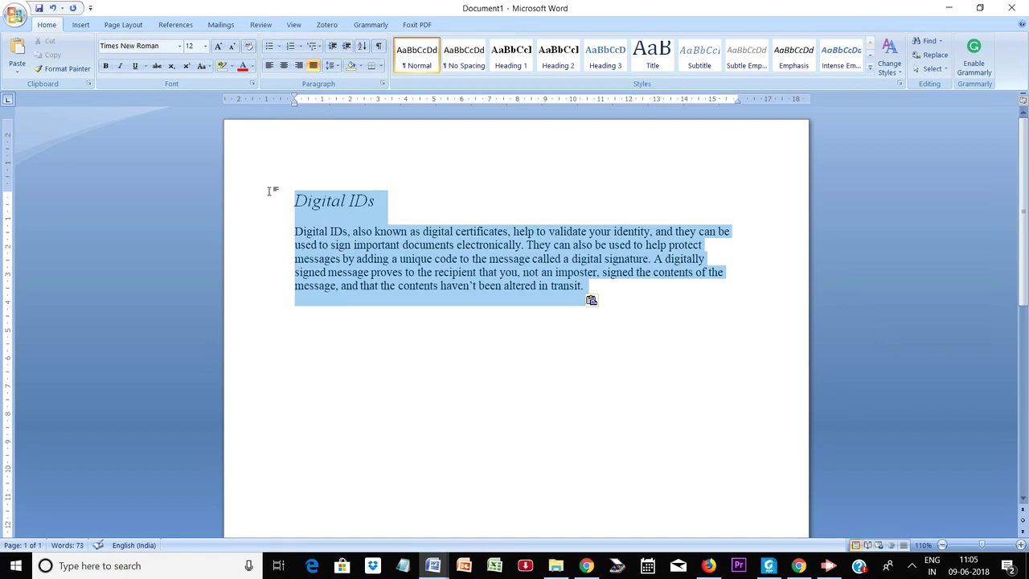
click(193, 45)
text(2)
key(Return)
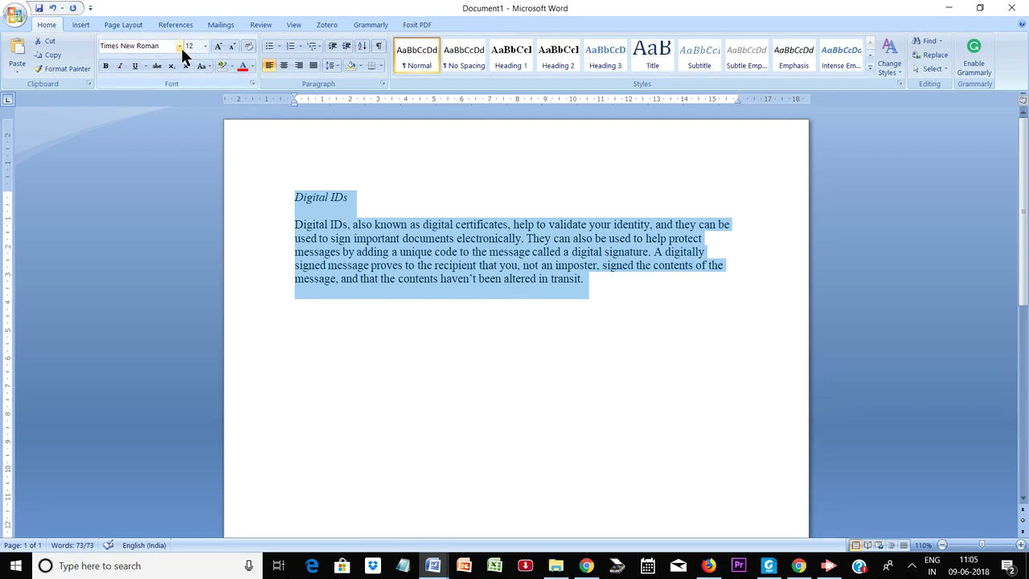
- Justify the pasted text and give it double line spacing with the Body Text outline level
click(313, 67)
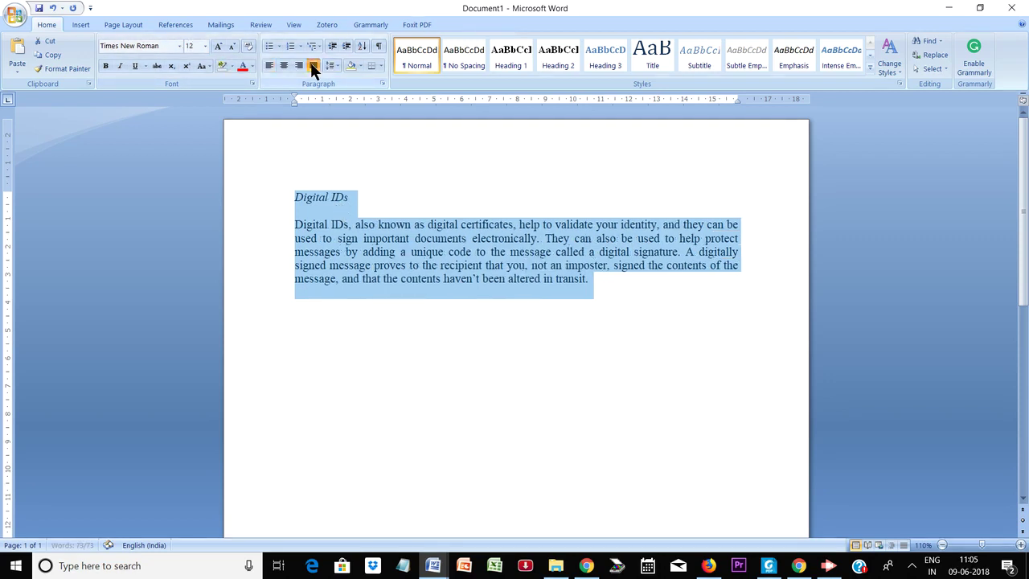
click(383, 83)
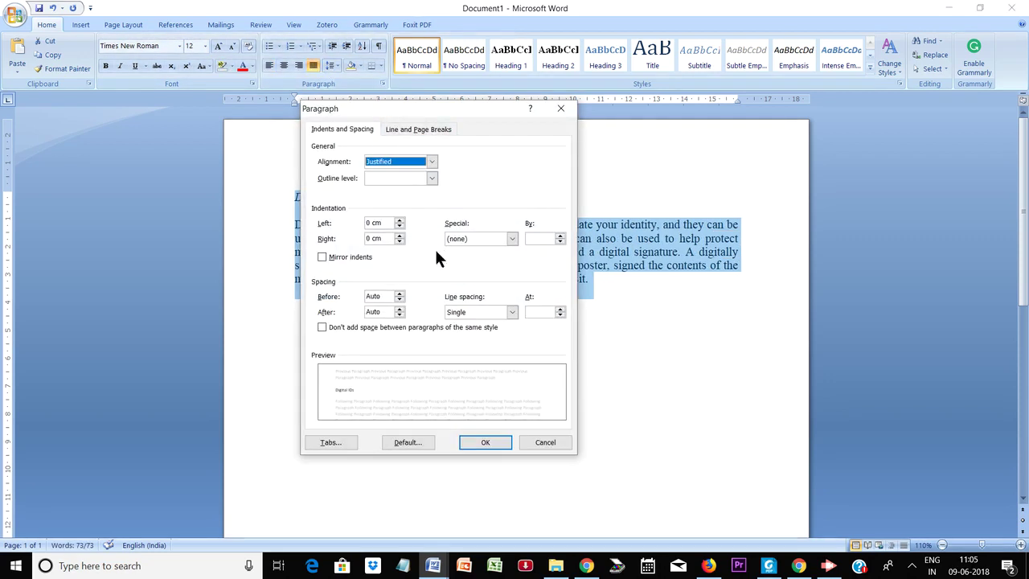
click(512, 312)
click(472, 341)
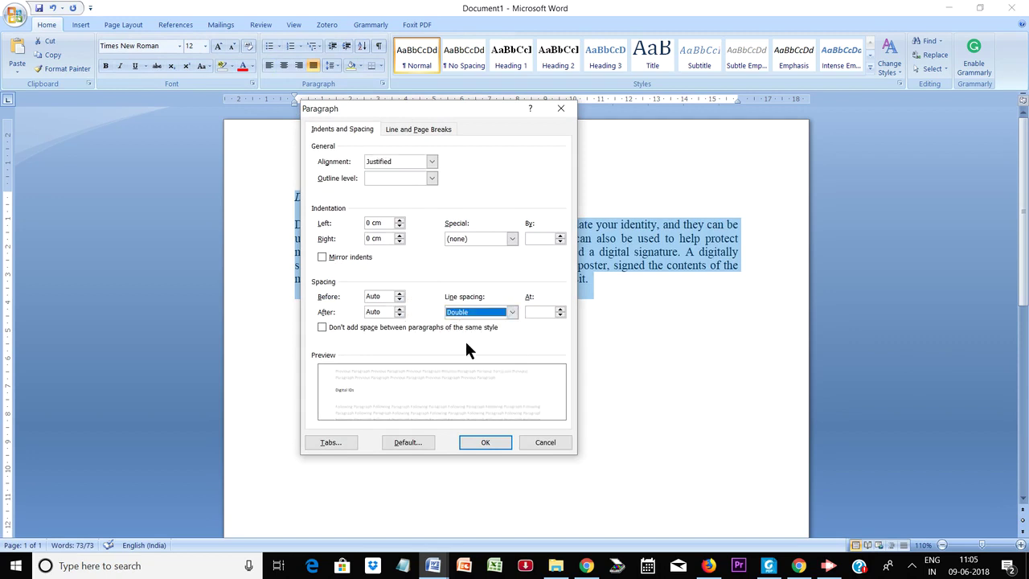
click(432, 178)
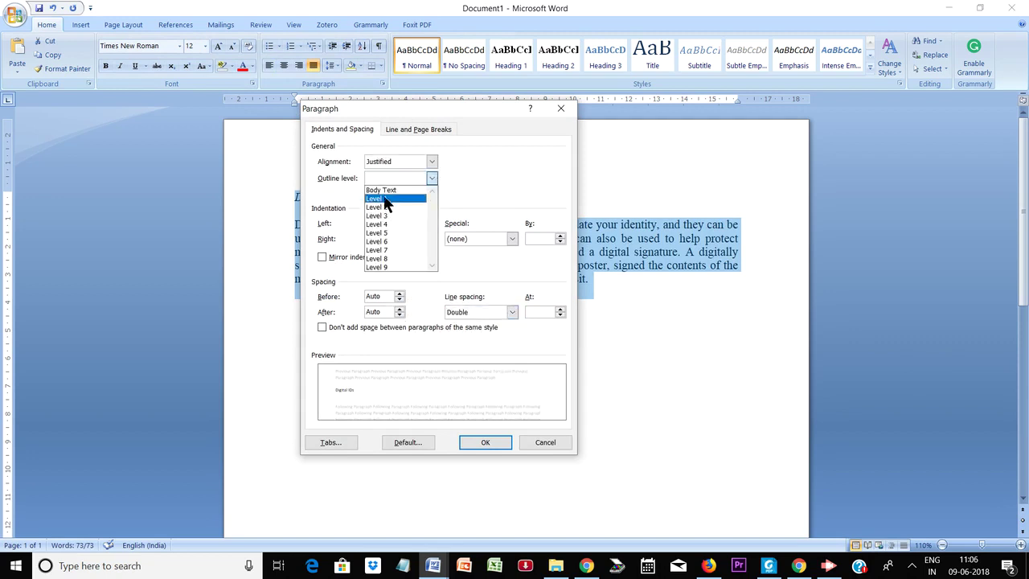
click(383, 189)
click(474, 441)
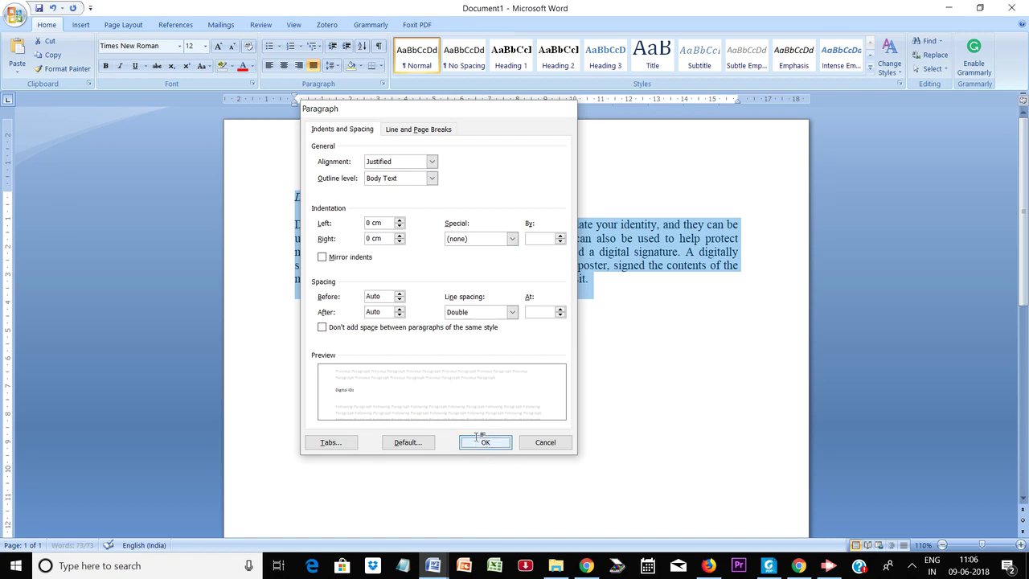
click(479, 319)
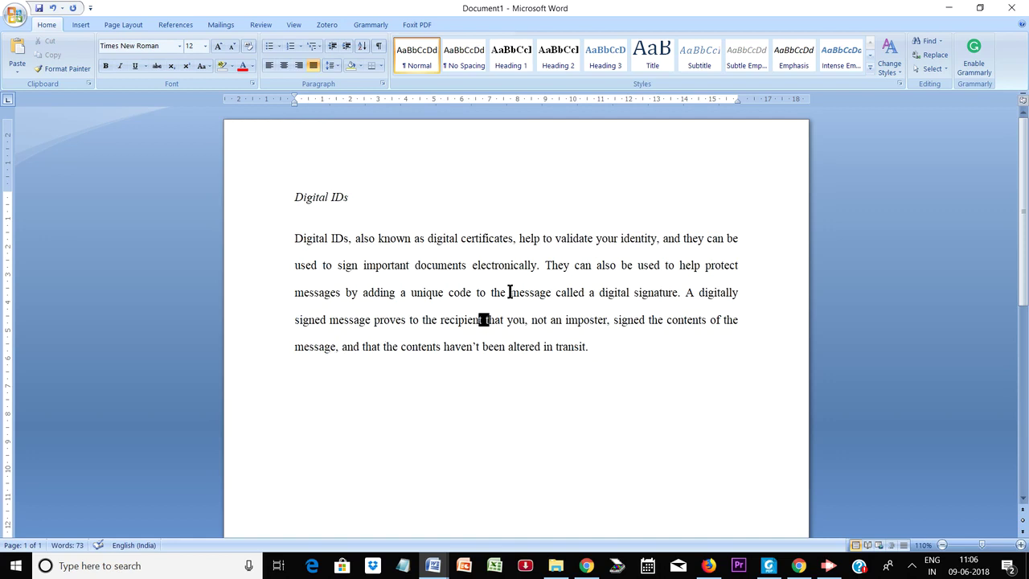
click(829, 566)
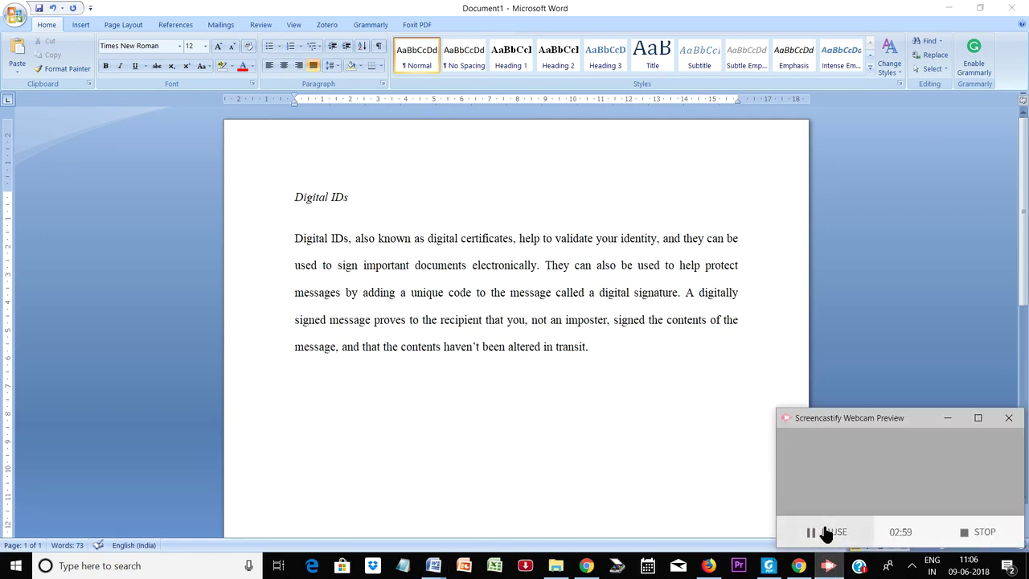
key(ctrl+a)
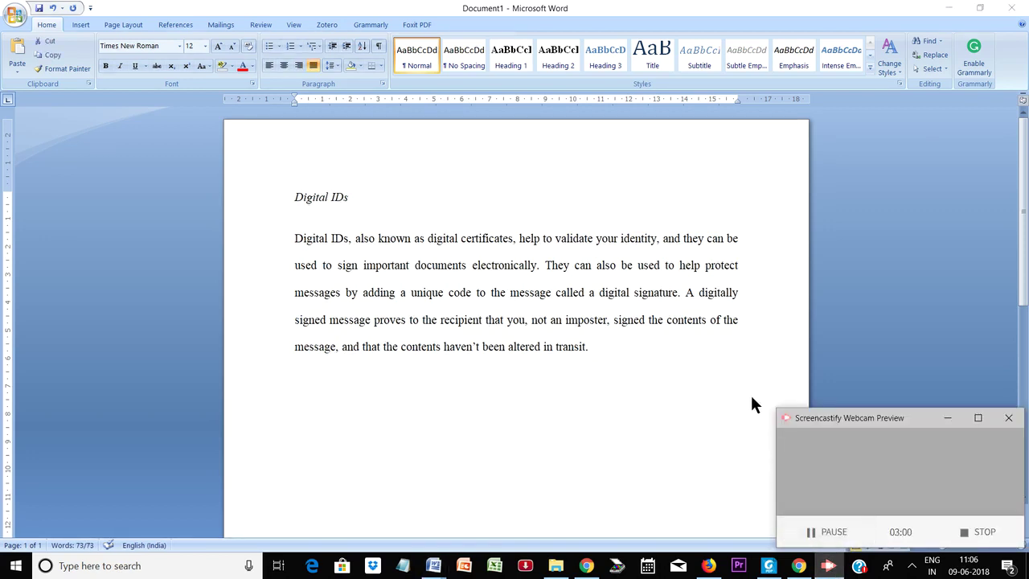
click(947, 415)
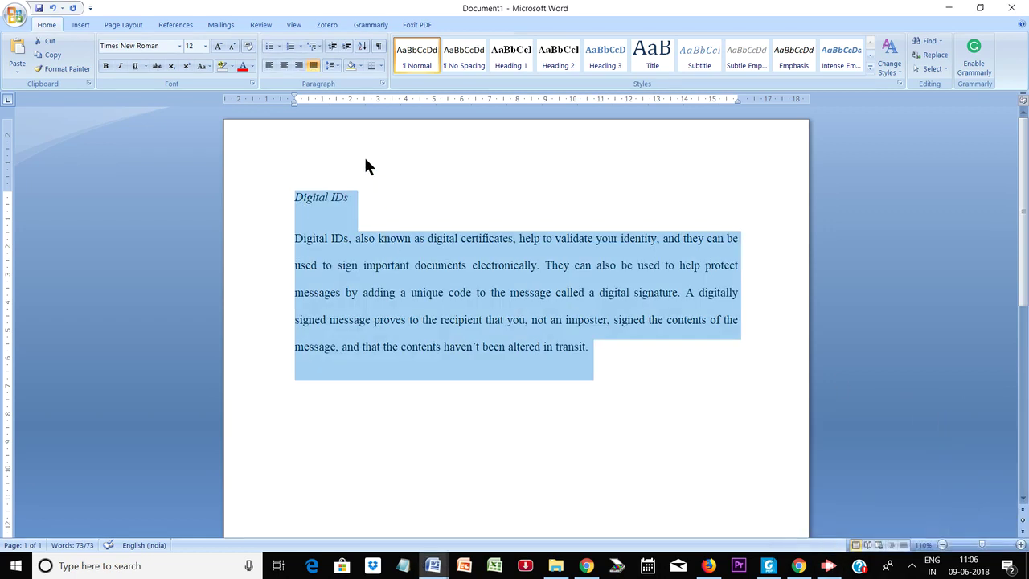
- Open the page header for editing
click(366, 165)
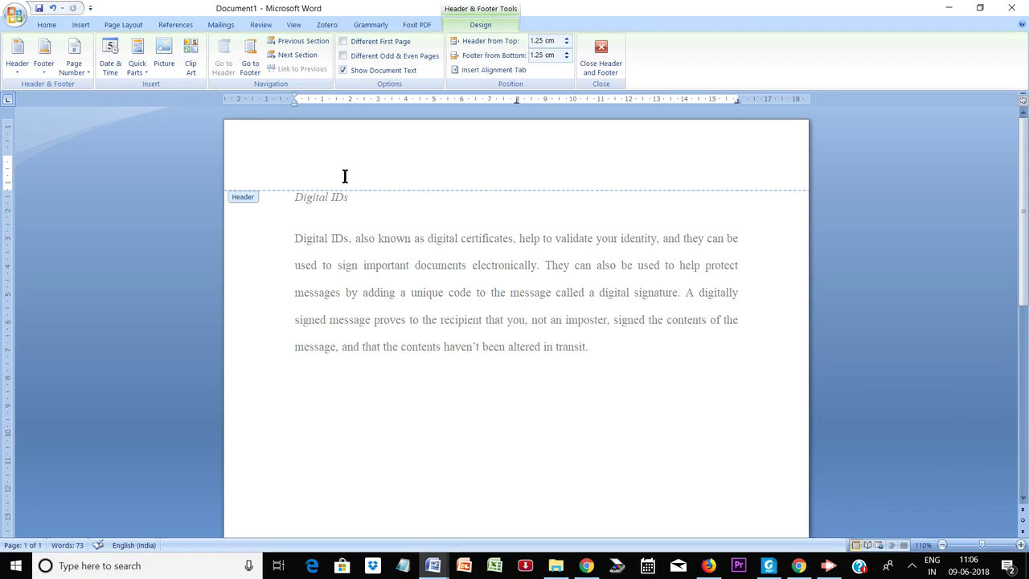
click(82, 25)
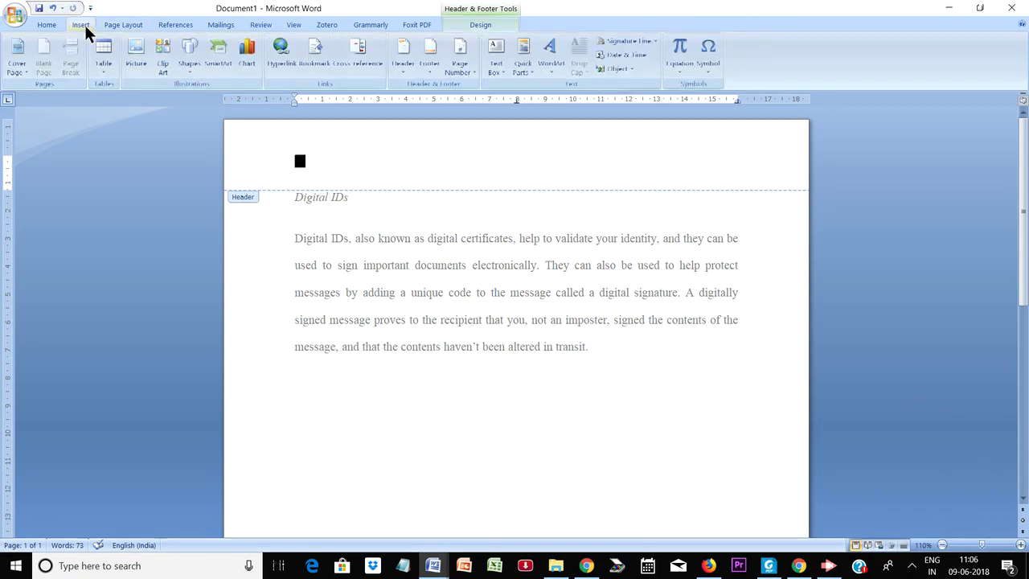
click(121, 27)
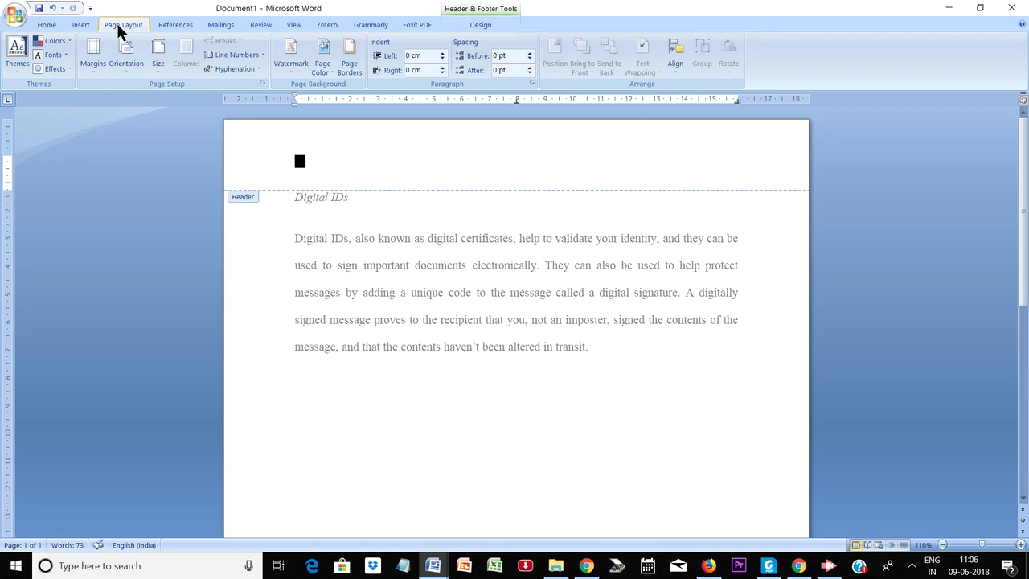
click(85, 25)
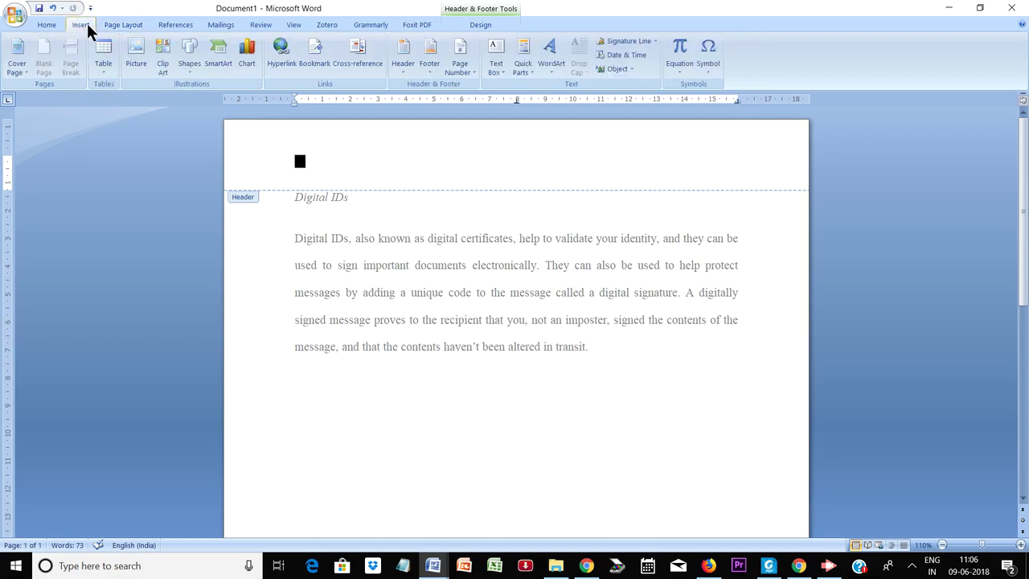
click(50, 25)
click(82, 25)
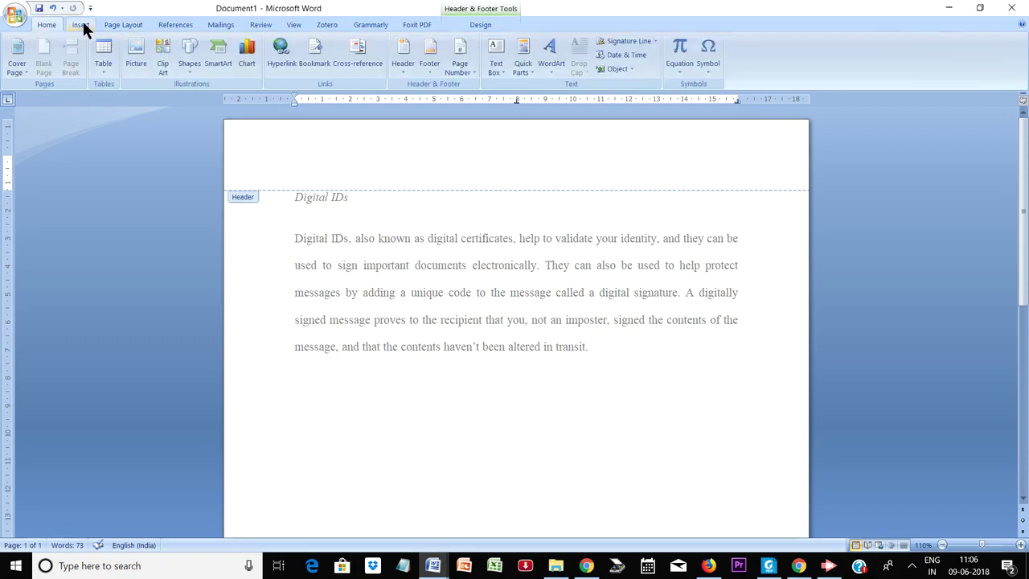
click(131, 25)
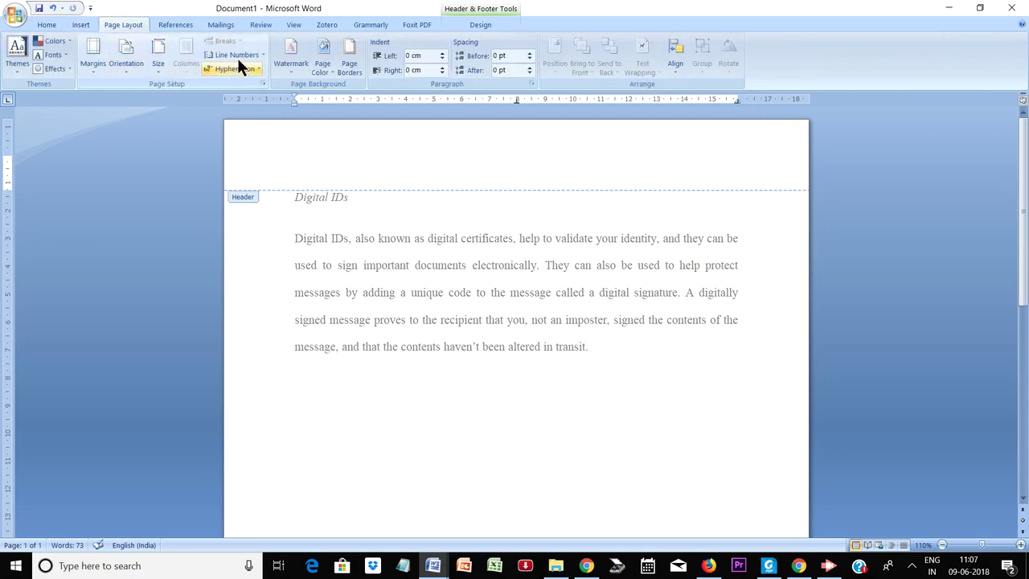
- Insert a Plain Number 3 page number at the bottom of the page and another at the top
click(82, 25)
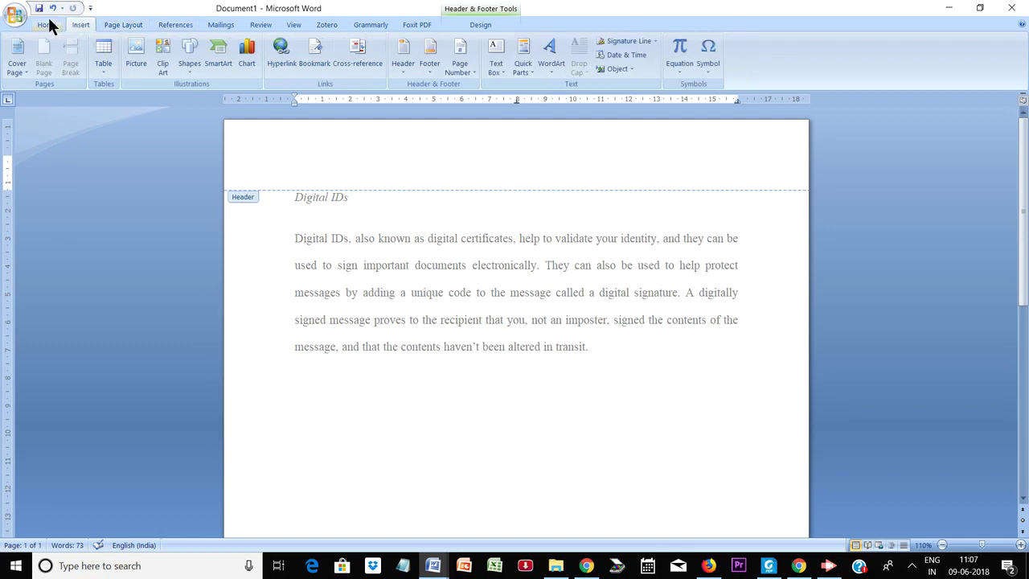
click(460, 67)
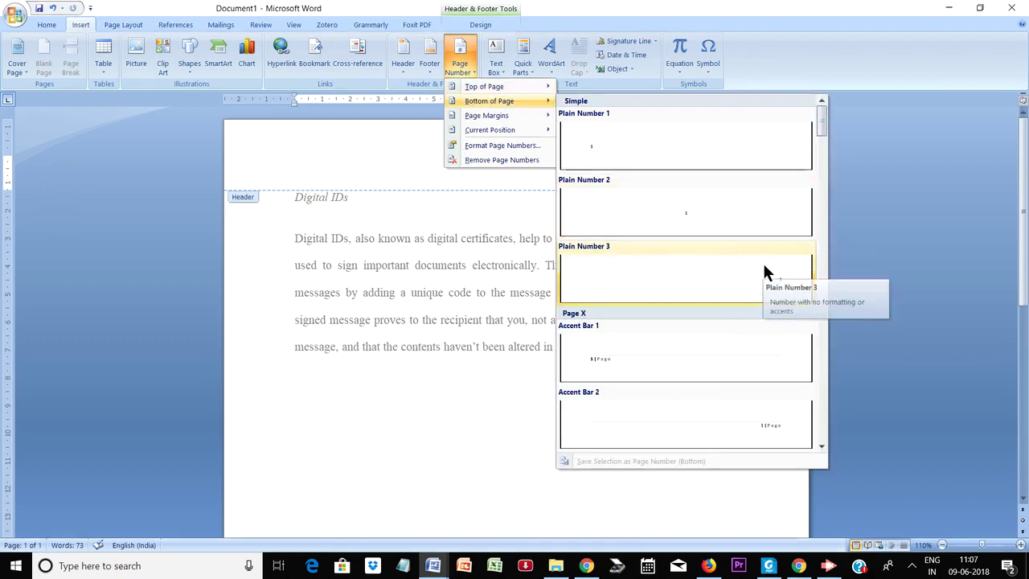
click(769, 296)
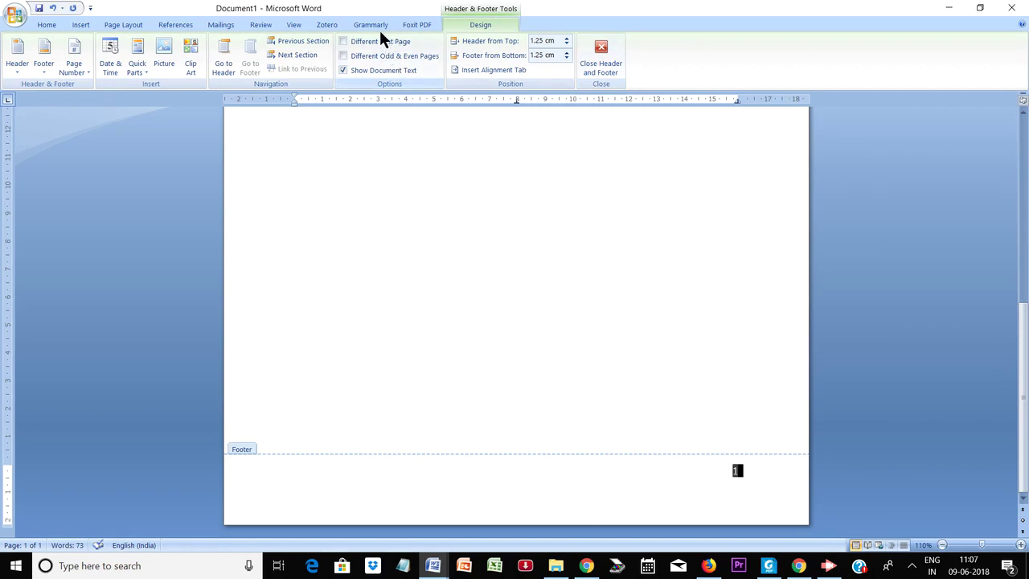
click(77, 66)
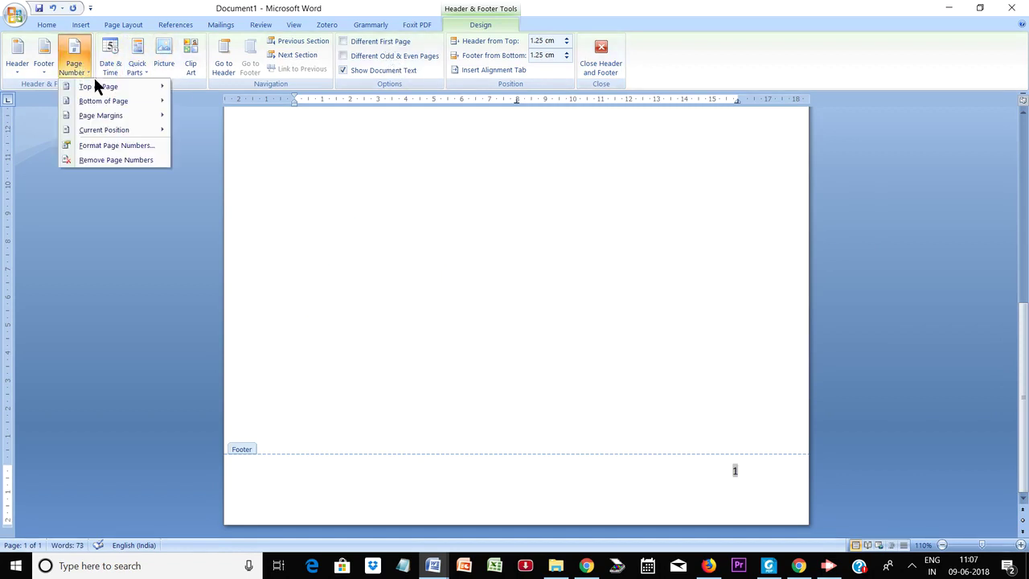
mouse_move(95, 85)
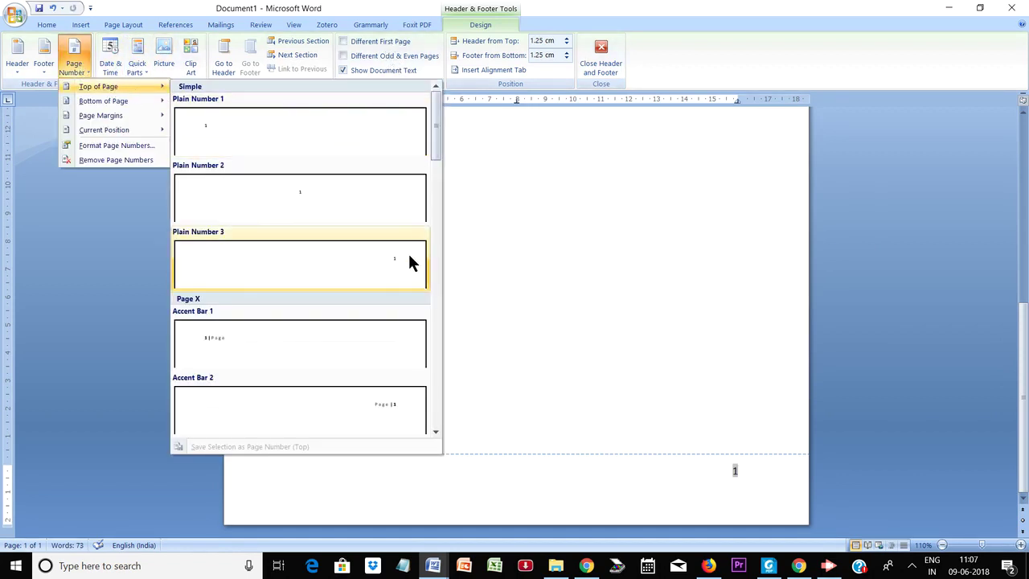
click(408, 259)
scroll(574, 313, down, 10)
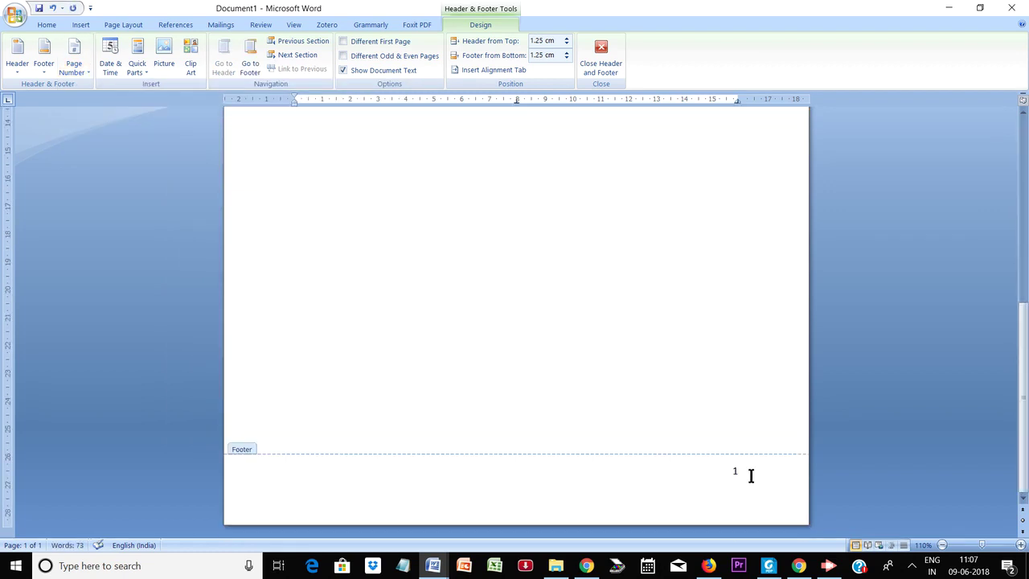
- Remove all the page numbers from the document and leave the footer
click(751, 474)
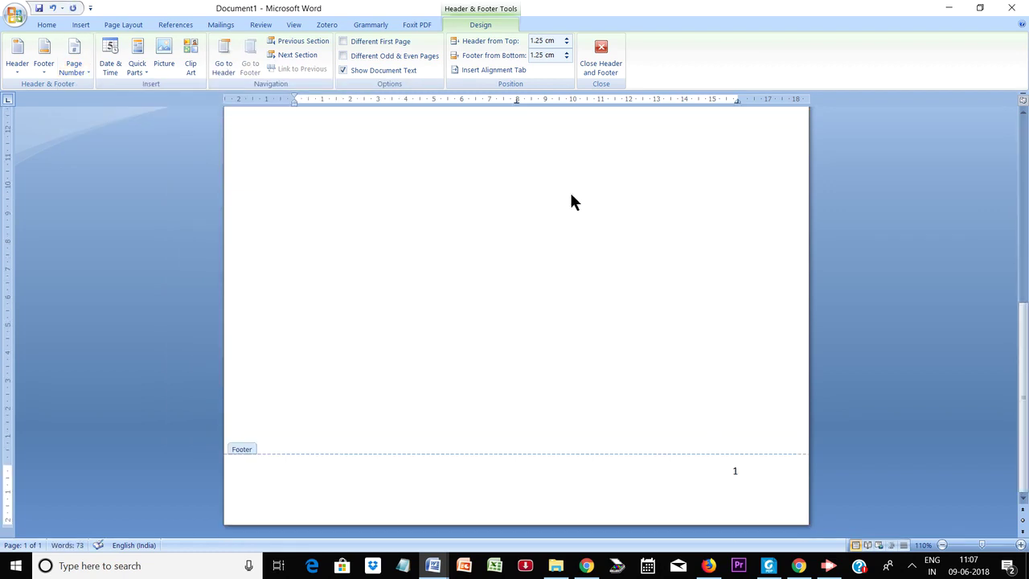
right_click(748, 514)
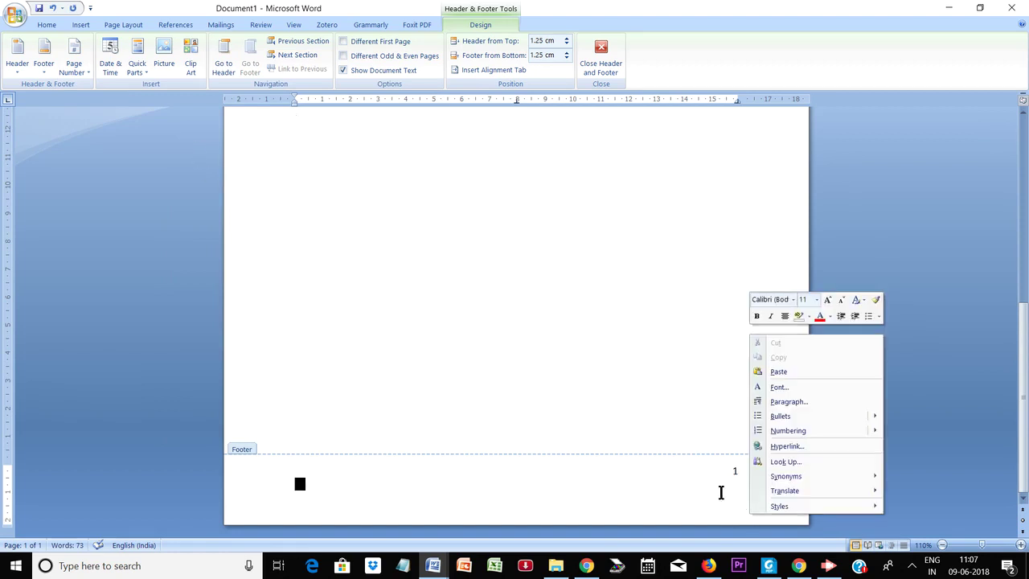
click(721, 491)
right_click(721, 492)
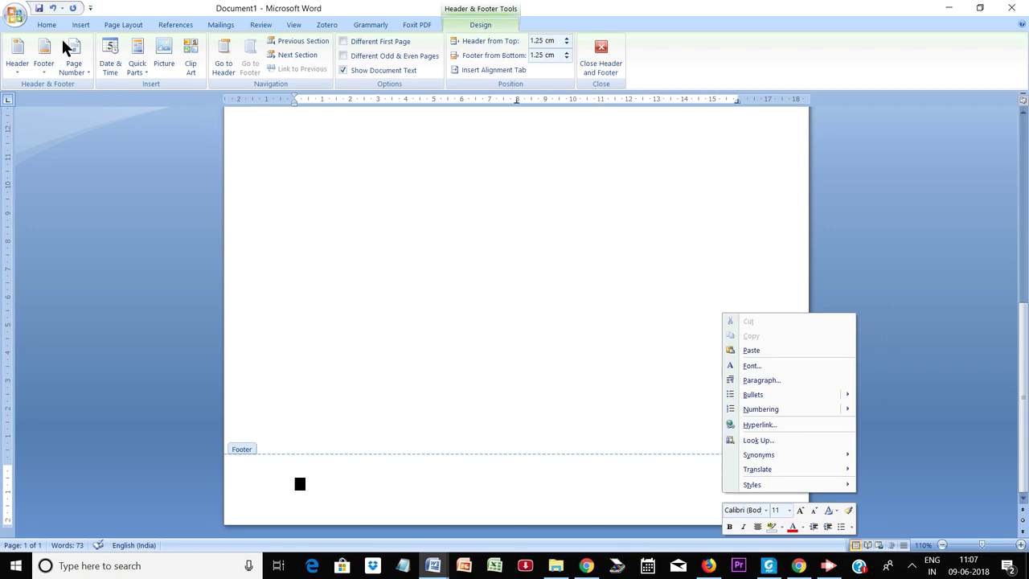
click(84, 60)
click(114, 155)
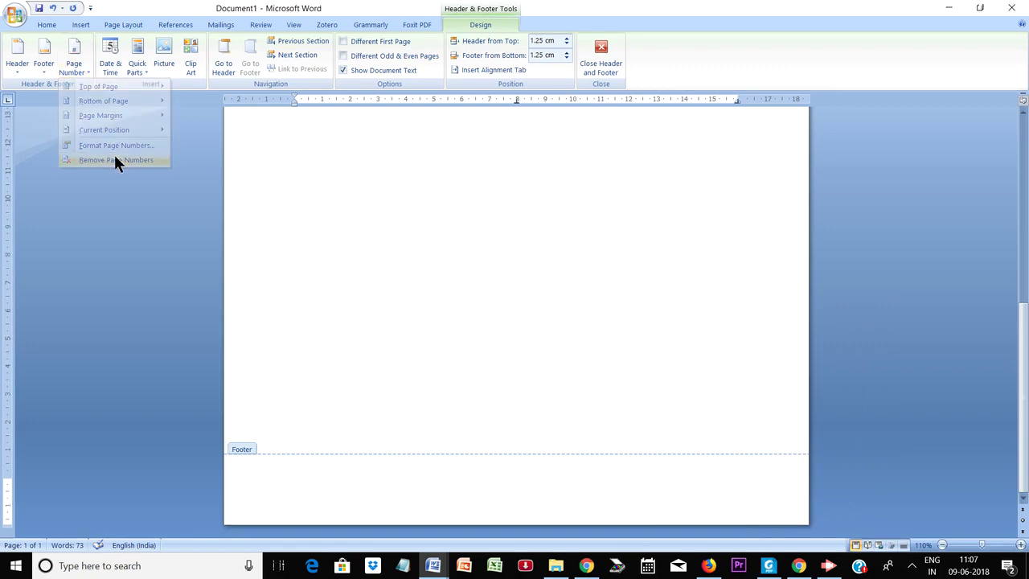
click(105, 63)
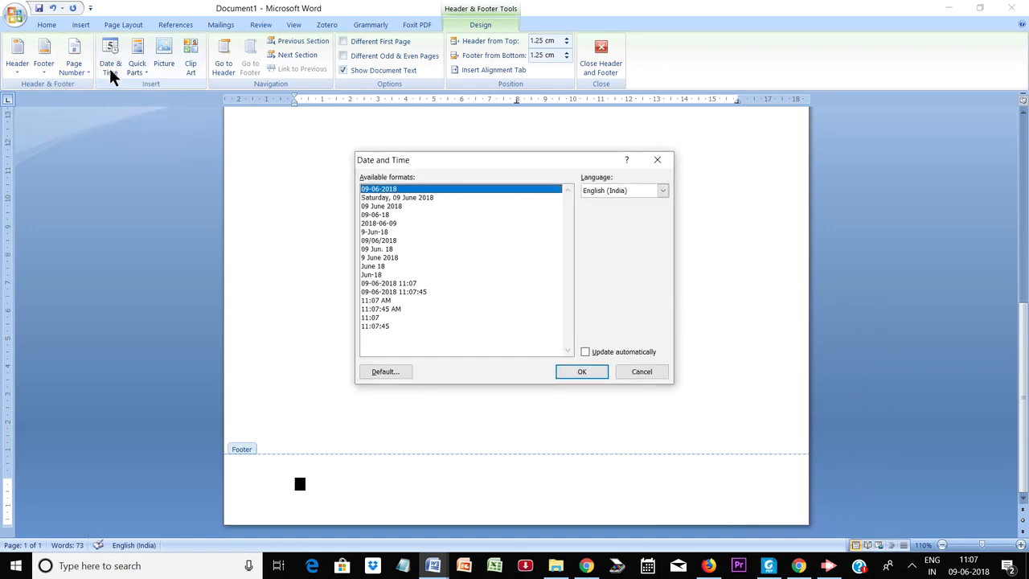
click(660, 161)
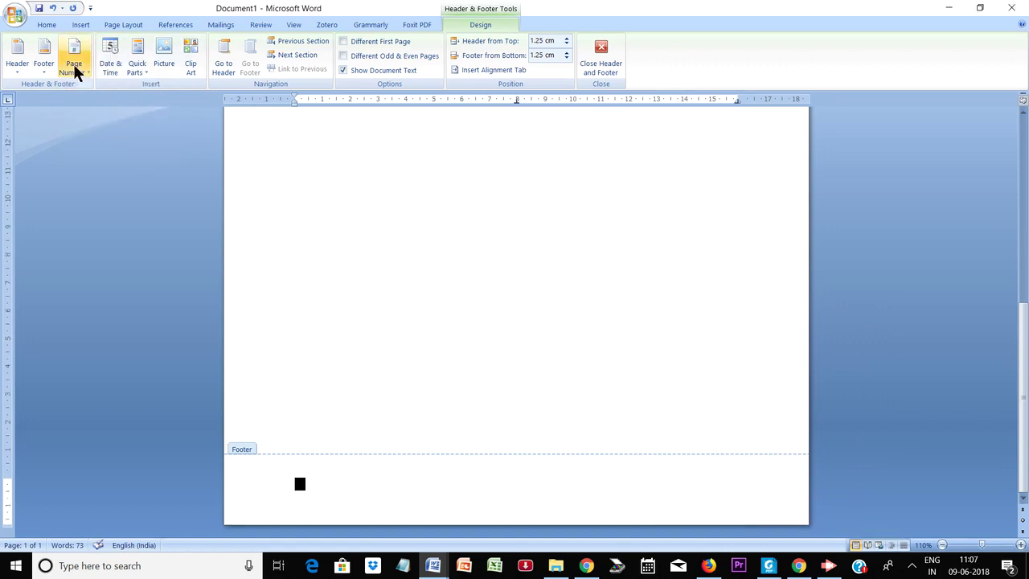
click(73, 64)
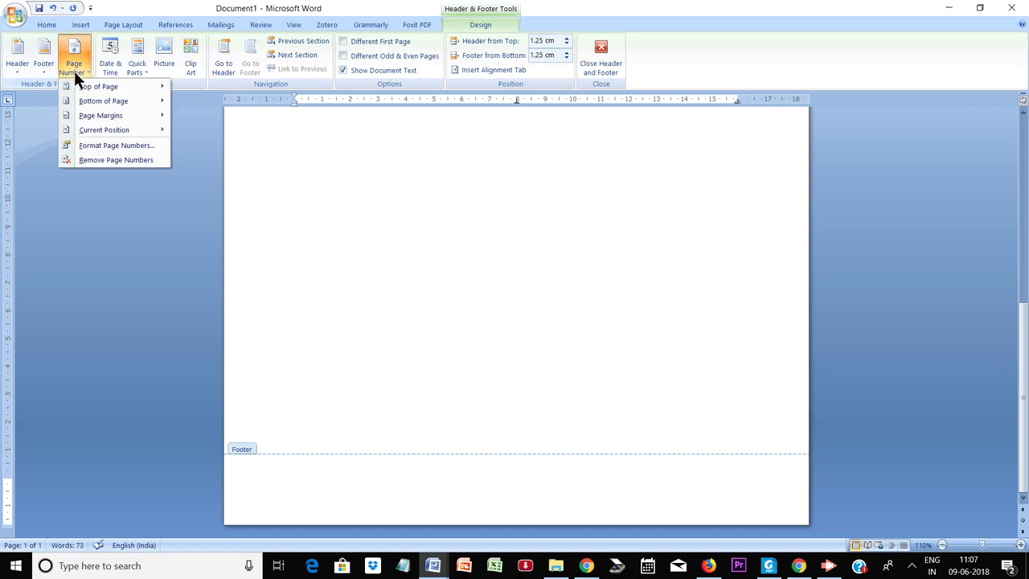
click(101, 159)
double_click(529, 363)
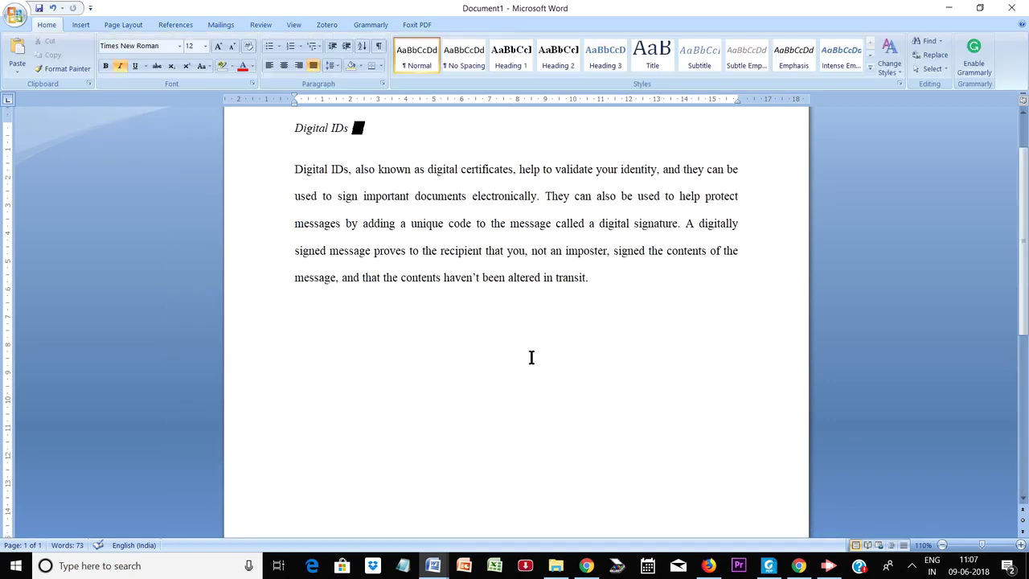
- Reopen the page header and insert a Plain Number 3 page number at the top of the page
double_click(496, 154)
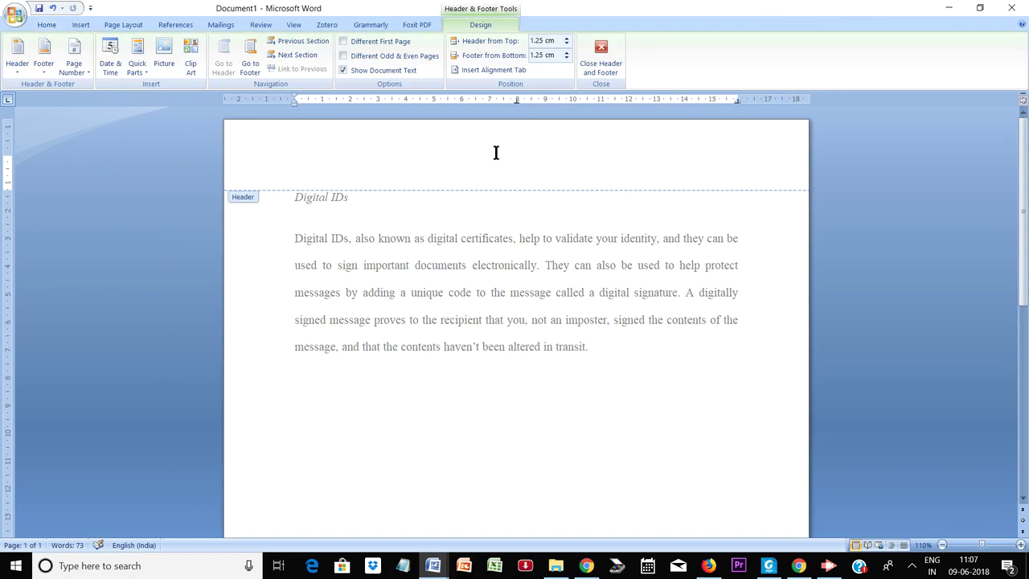
click(80, 64)
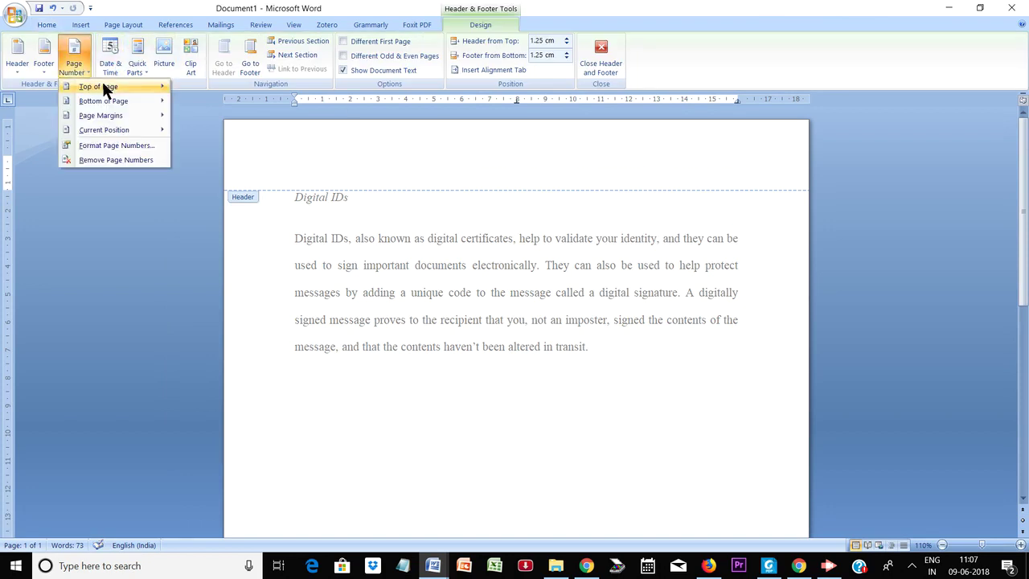
mouse_move(102, 84)
click(391, 268)
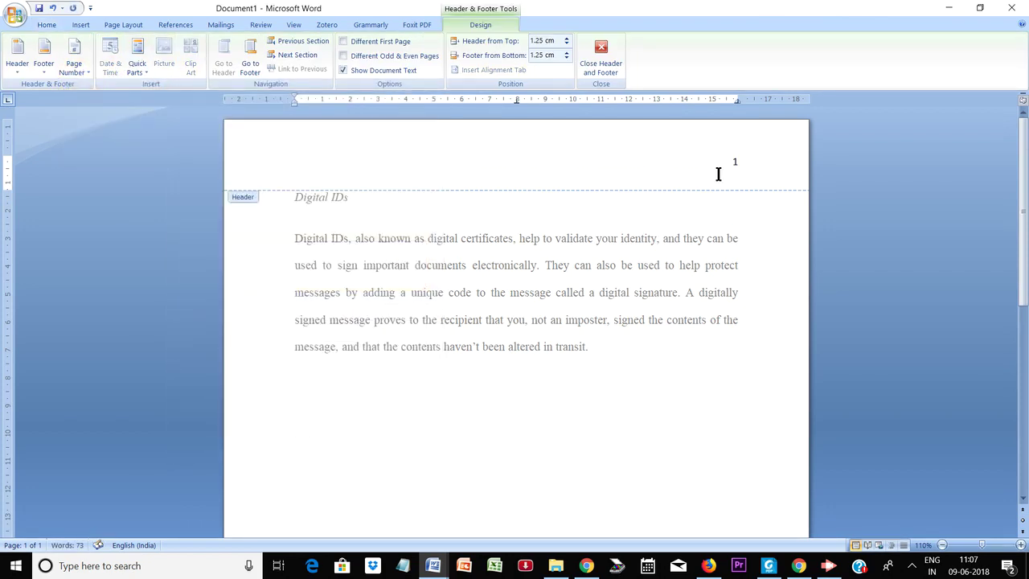
- Turn on a different first page and insert a Plain Number 3 page number in the first-page header
click(360, 45)
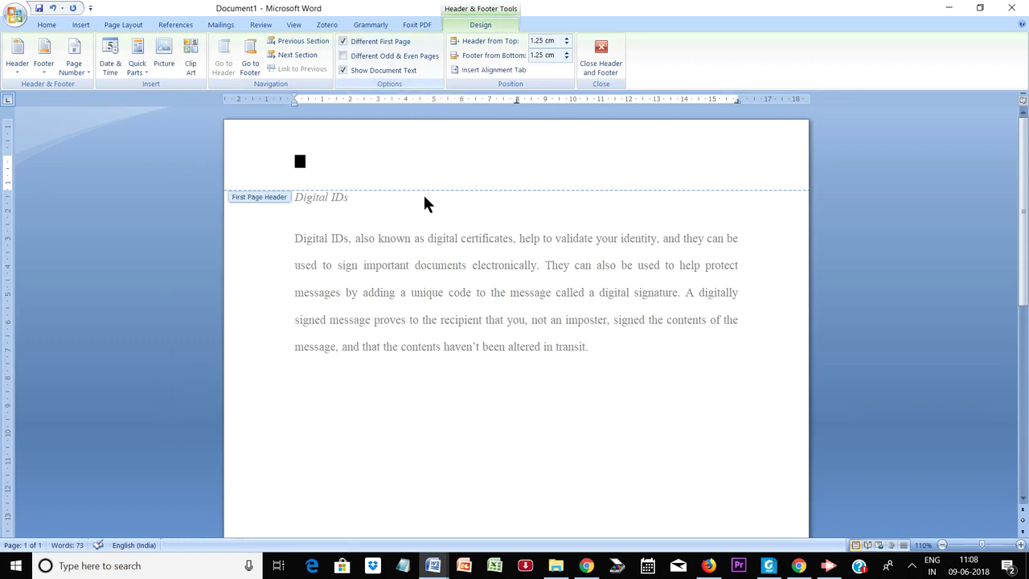
click(84, 66)
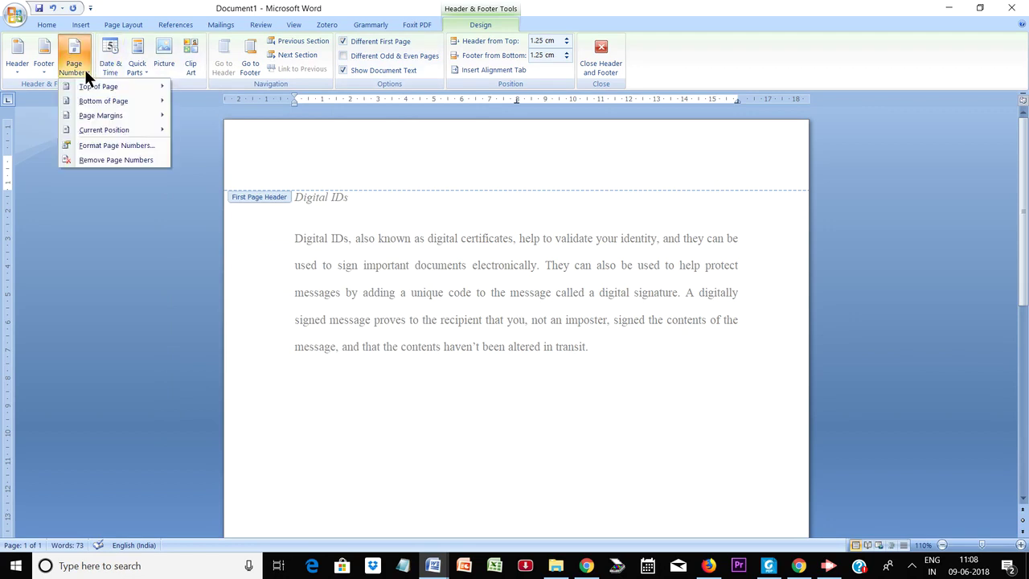
mouse_move(97, 86)
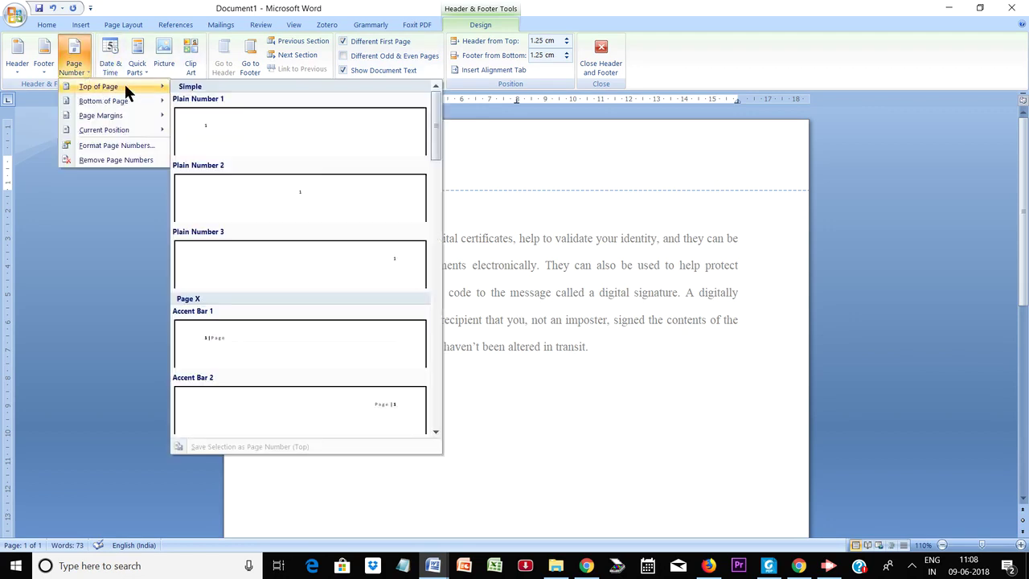
click(343, 259)
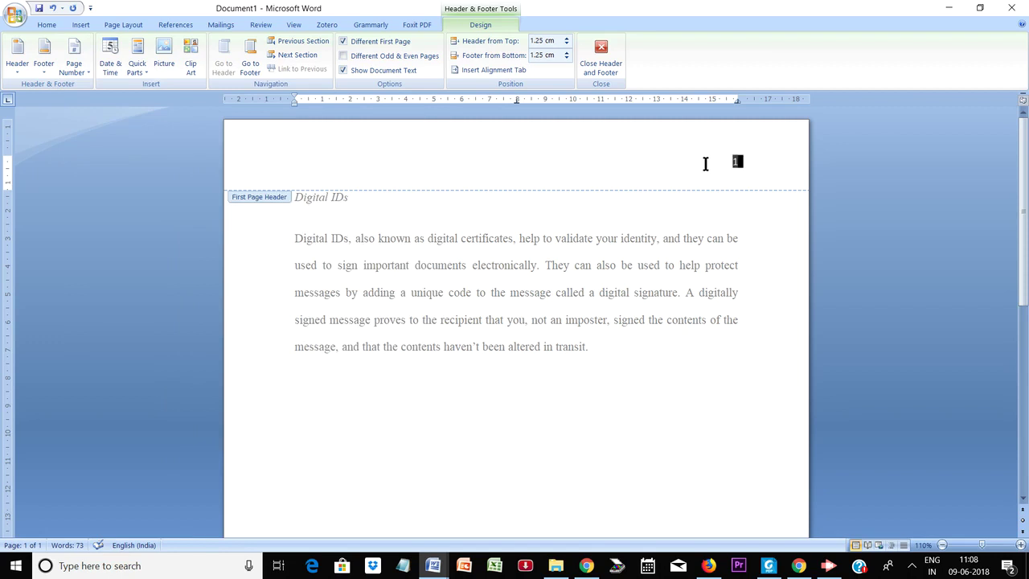
- Add the running head "DIGITAL ID: E-SIGNATURE" at the left of the first-page header, keeping the number right-aligned, and close the header
text(DIGITAL ID: E-SIGNATURE)
key(Tab)
key(Tab)
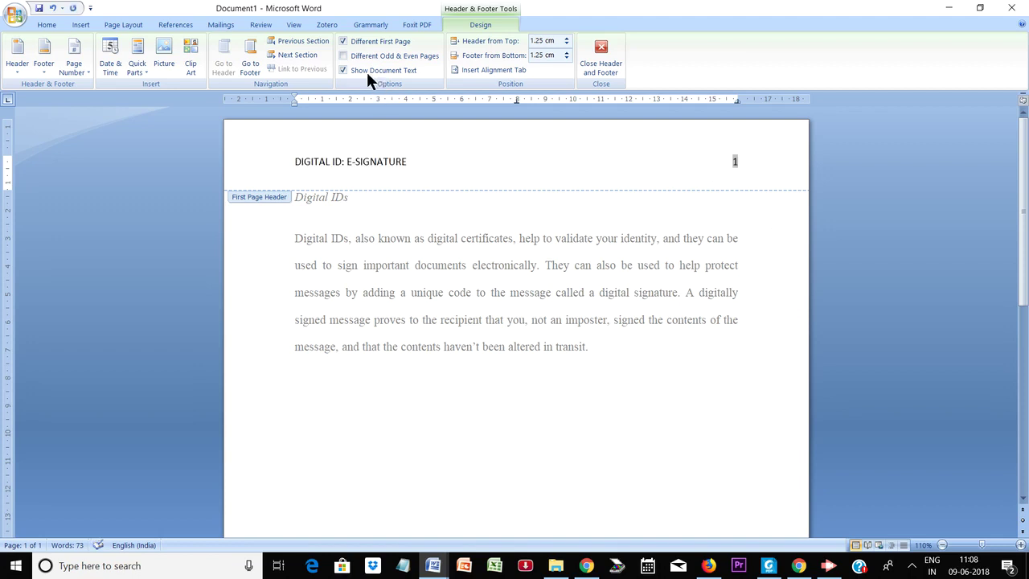
double_click(499, 309)
- Insert a page break after the Digital IDs paragraph to start a second page
click(544, 393)
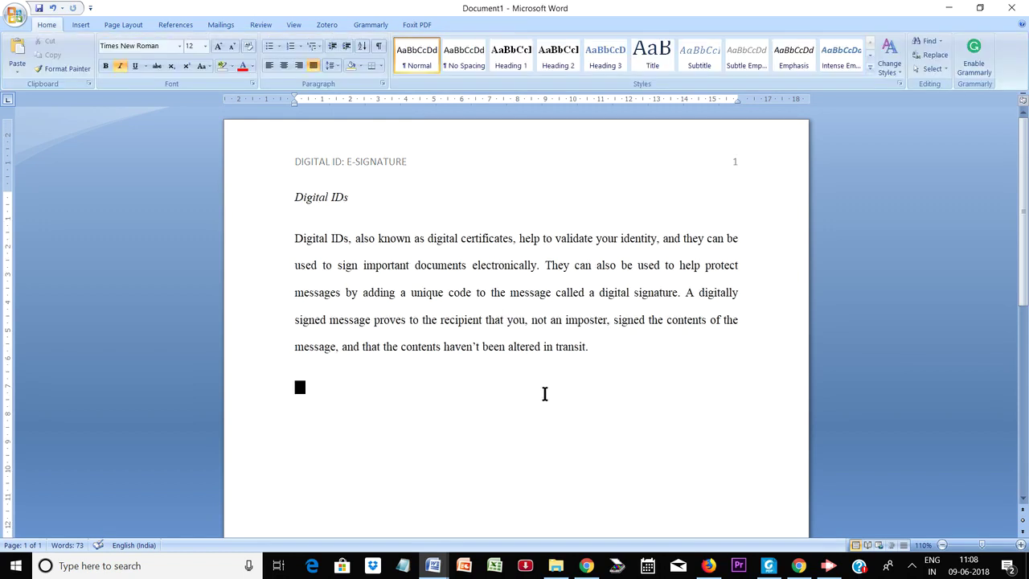
scroll(533, 439, down, 5)
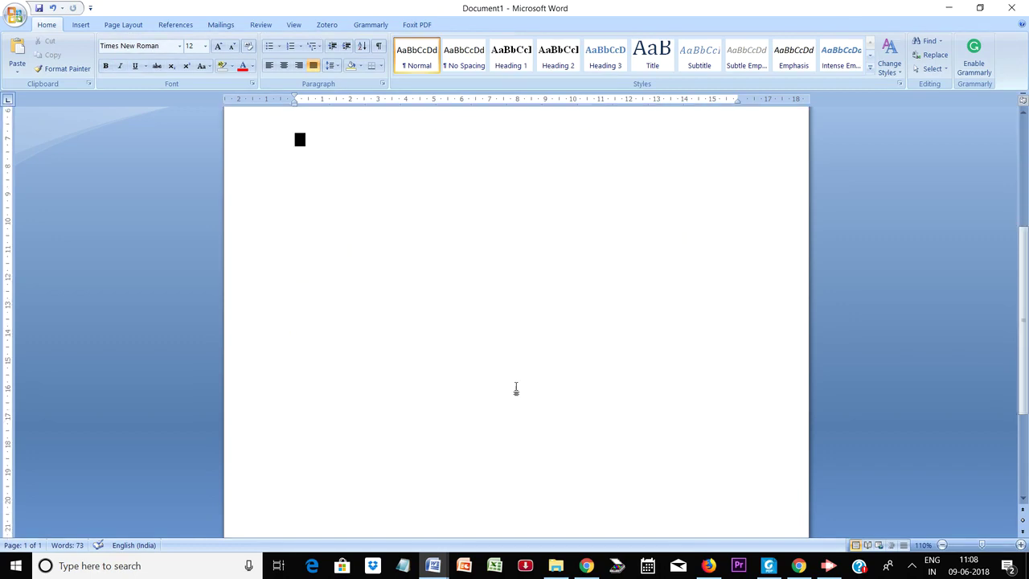
scroll(515, 384, up, 5)
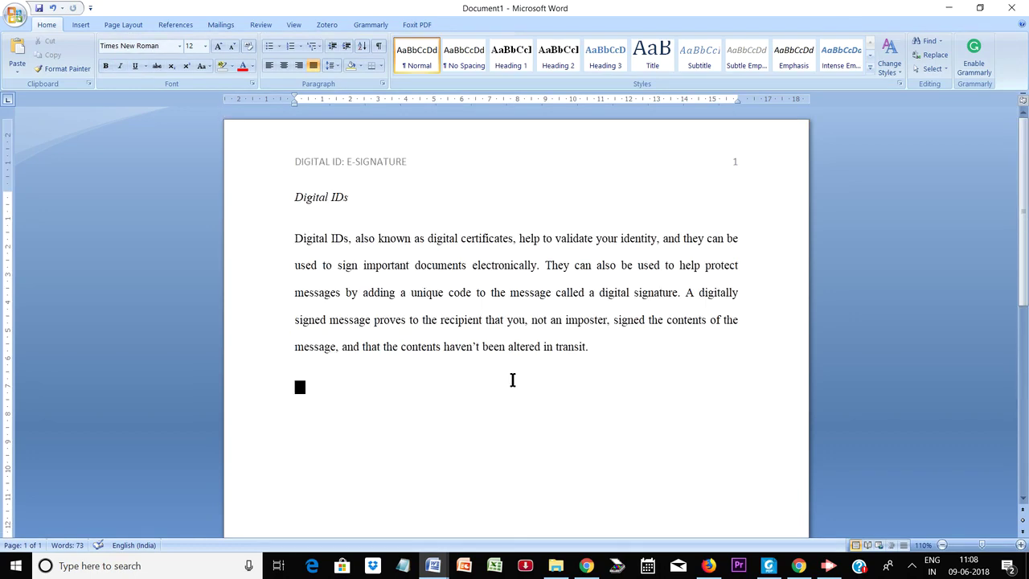
click(119, 25)
click(81, 25)
click(71, 66)
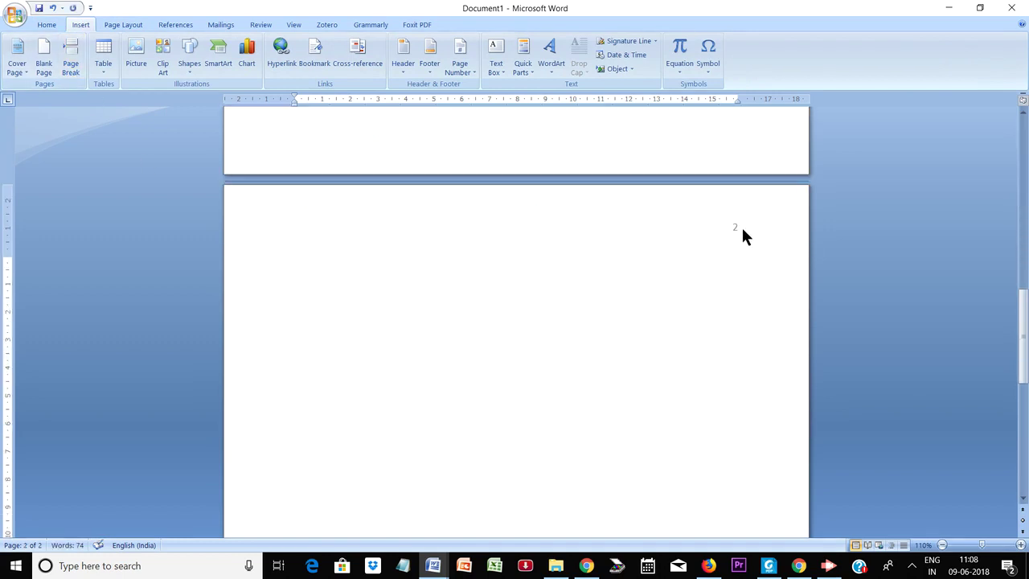
- In the second page's header, turn off the different first page option, add the running head "DIGITAL ID" at the left, and close the header
scroll(455, 257, up, 15)
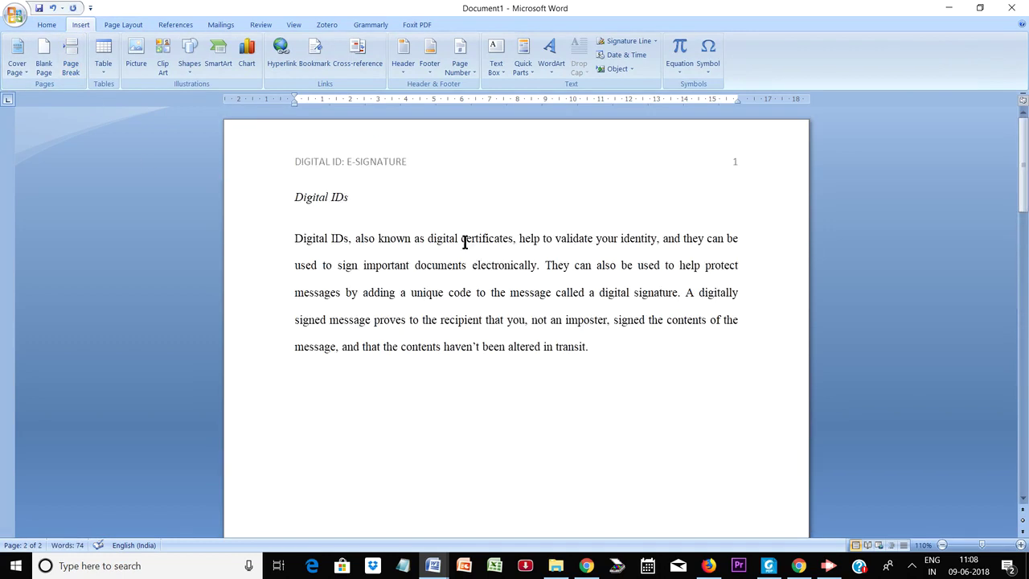
scroll(359, 167, down, 15)
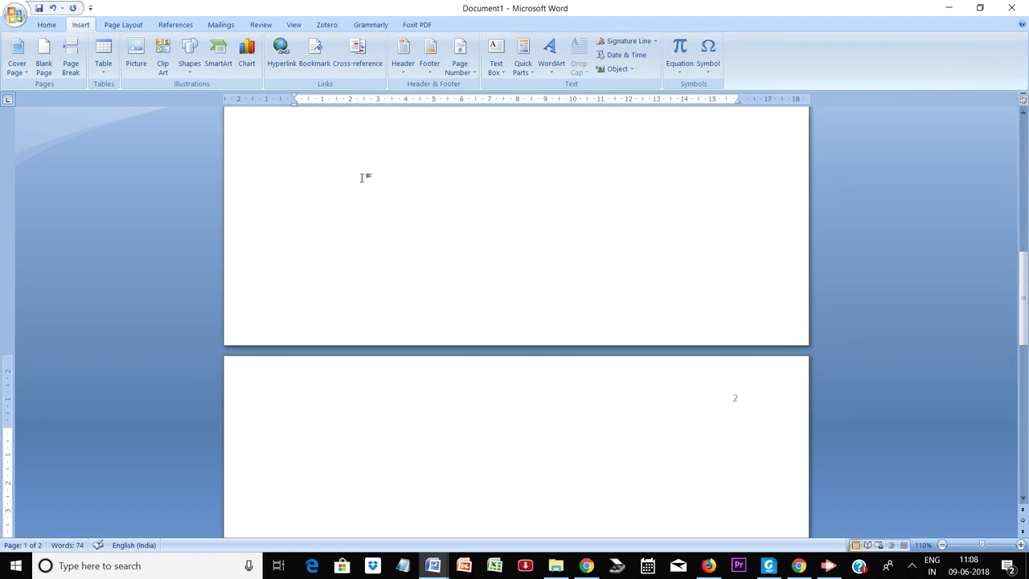
double_click(447, 167)
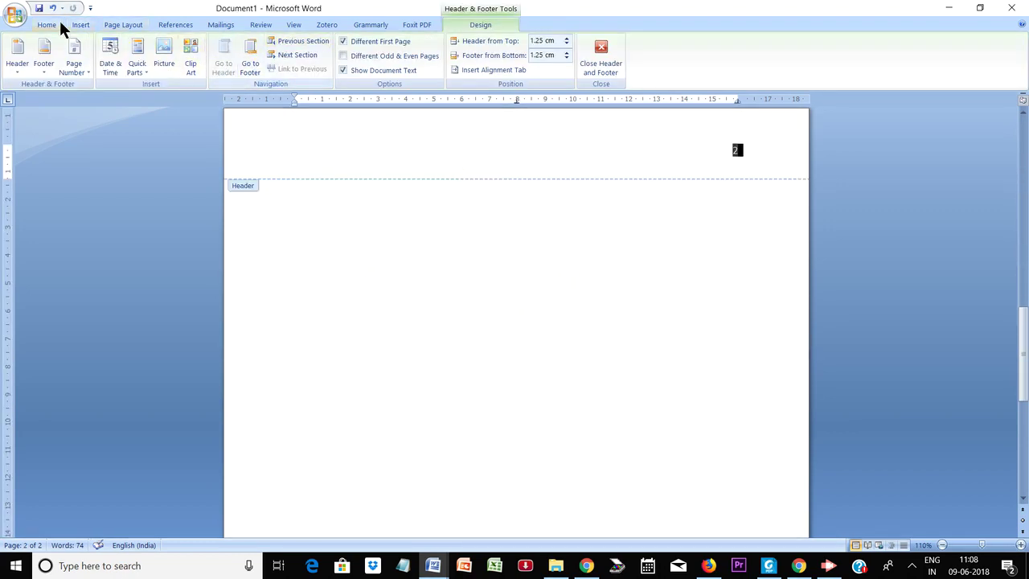
click(343, 42)
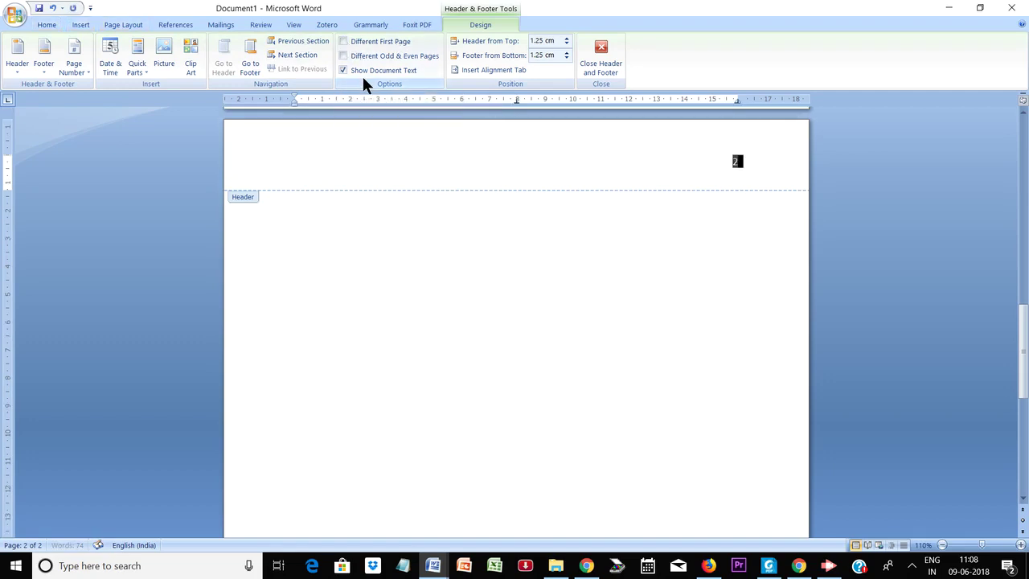
text(DIGITAL ID)
key(Tab)
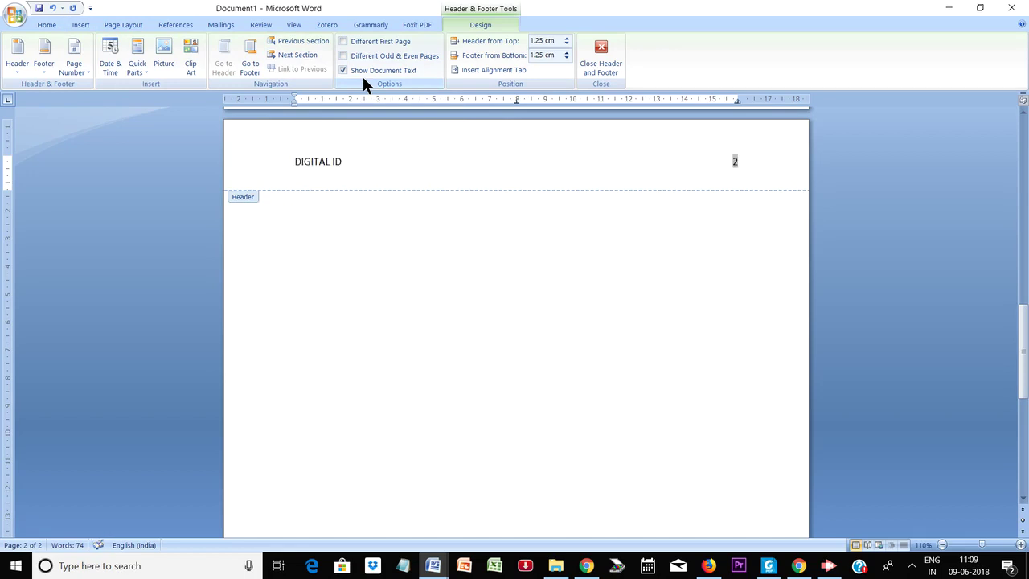
double_click(413, 207)
scroll(420, 329, up, 20)
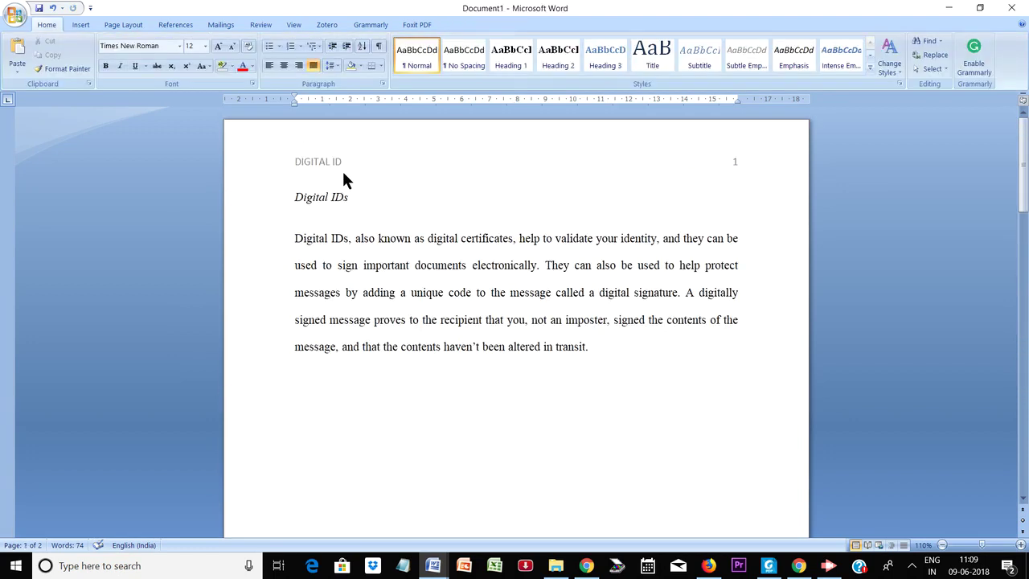
scroll(375, 199, down, 15)
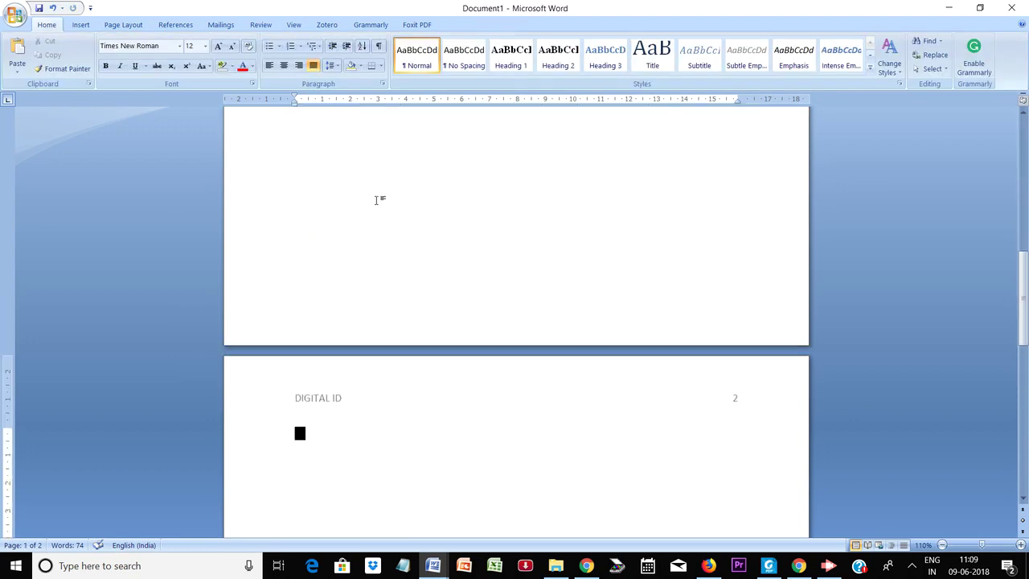
scroll(375, 199, up, 15)
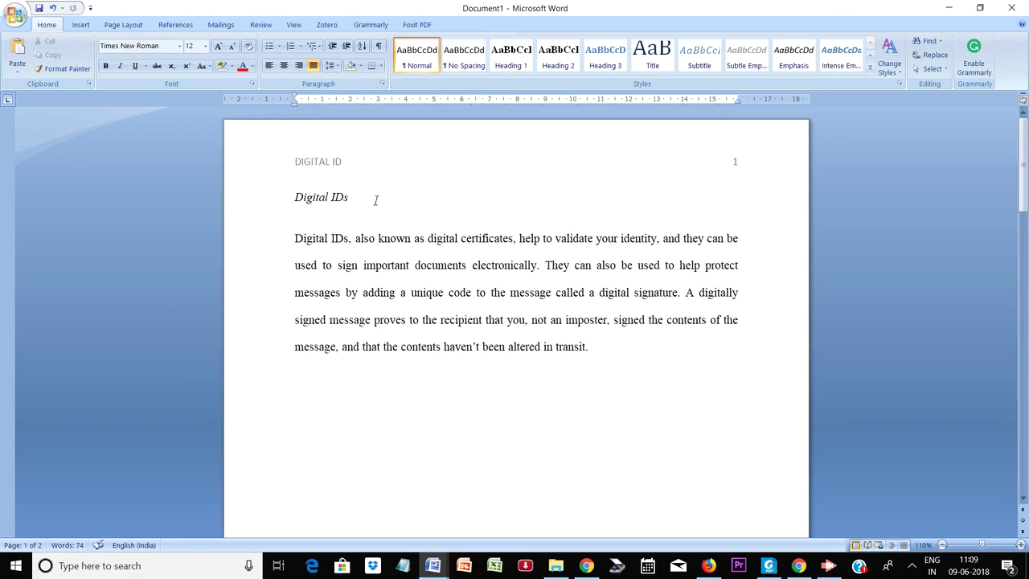
click(86, 24)
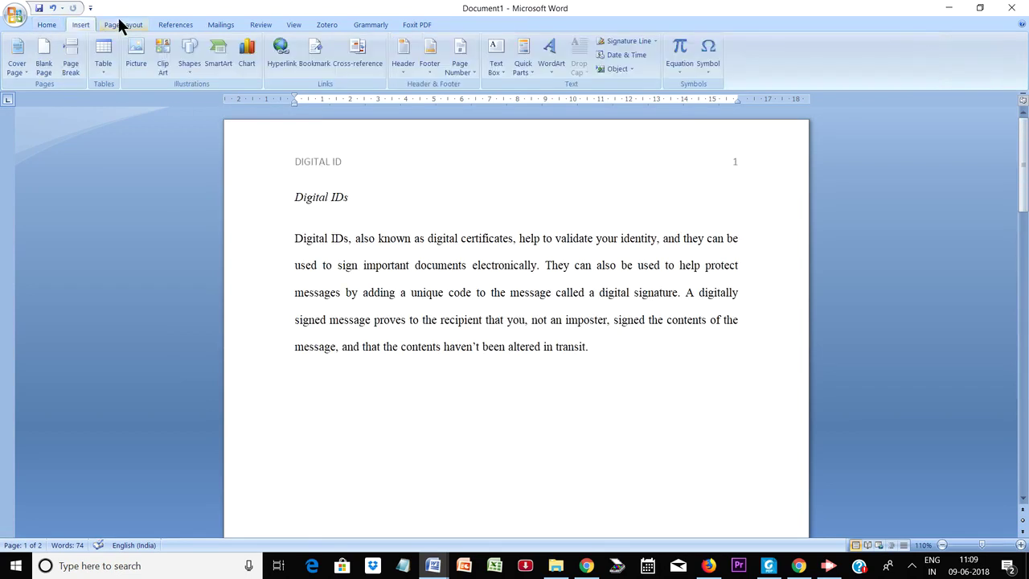
- Turn the different first page option back on in the second page's header and close the header
click(122, 26)
click(87, 26)
scroll(538, 346, down, 15)
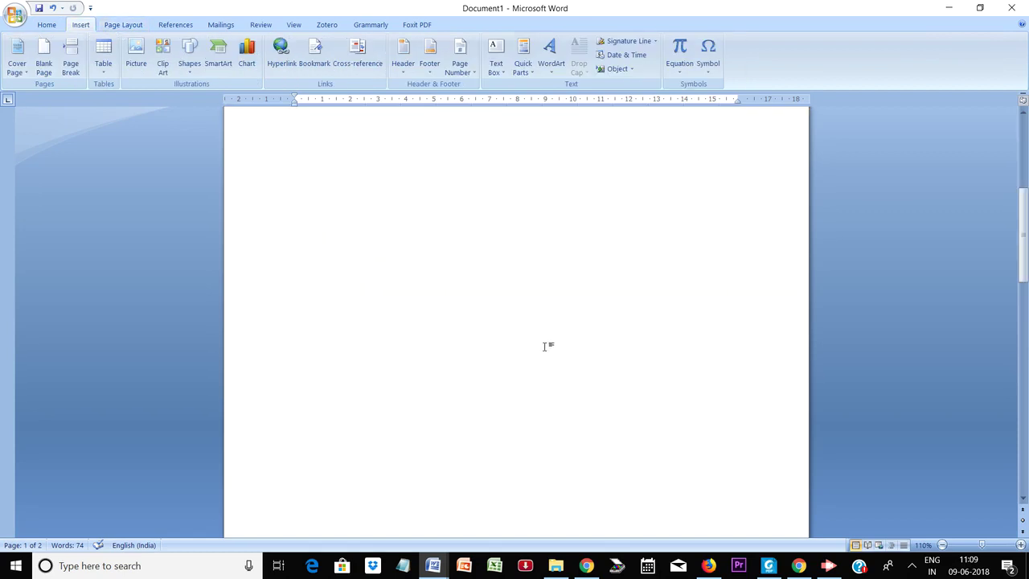
double_click(528, 346)
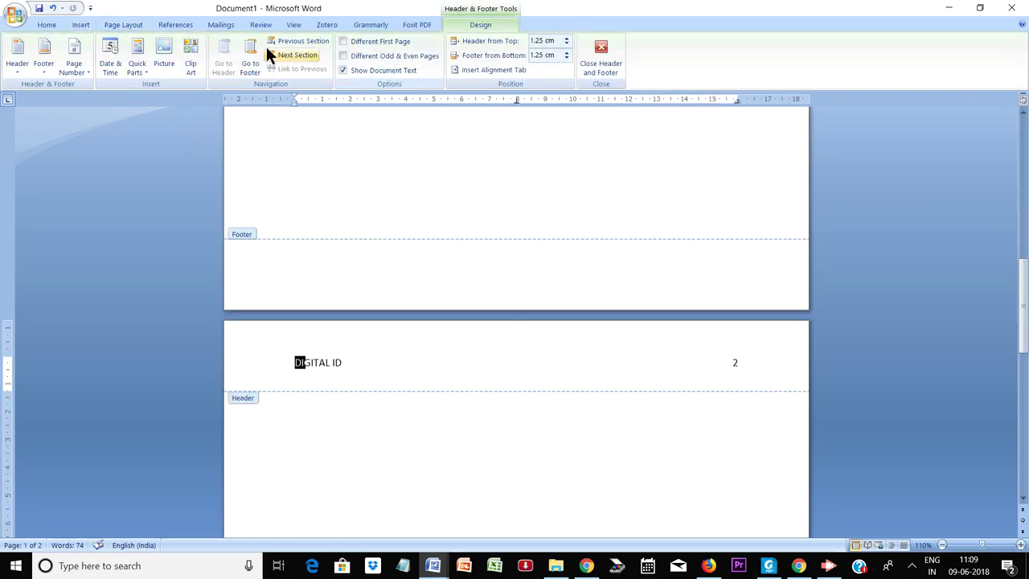
click(342, 41)
scroll(450, 265, up, 15)
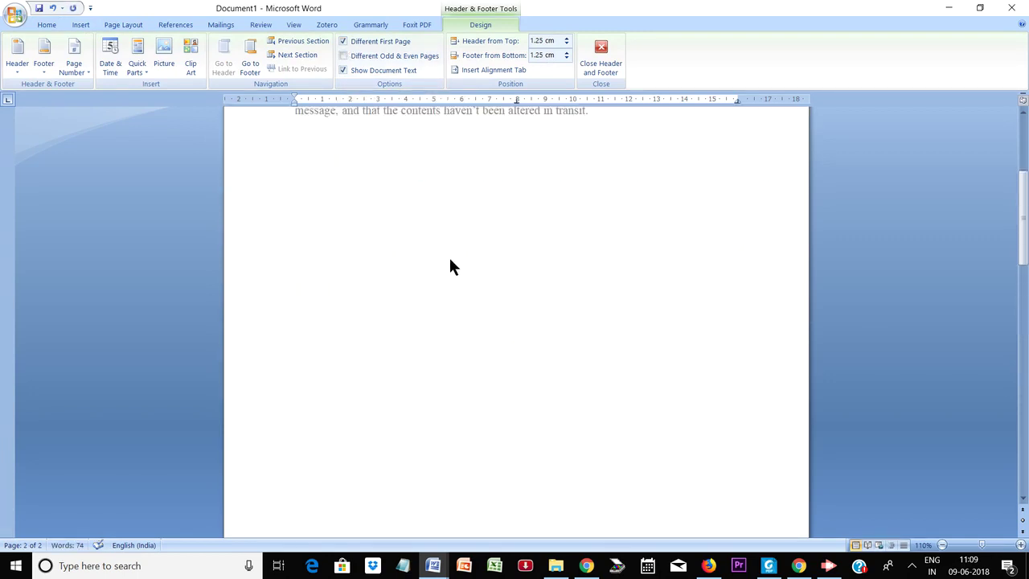
scroll(450, 261, down, 15)
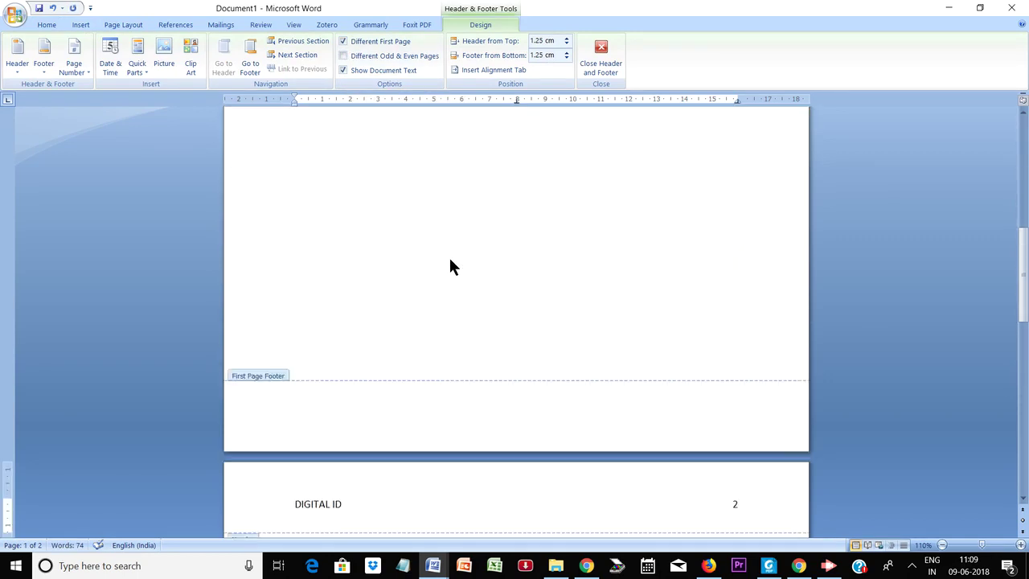
click(357, 76)
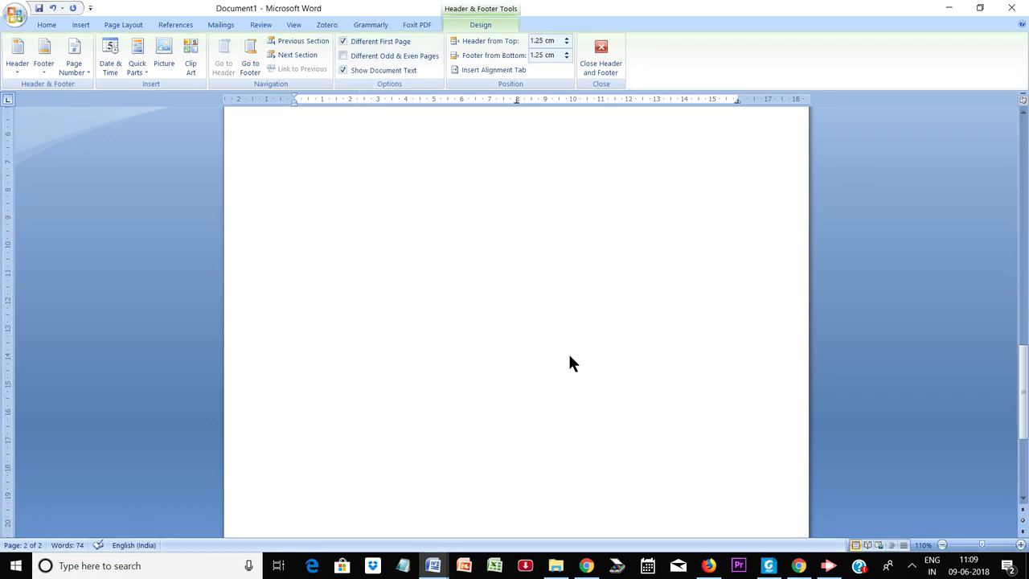
double_click(569, 357)
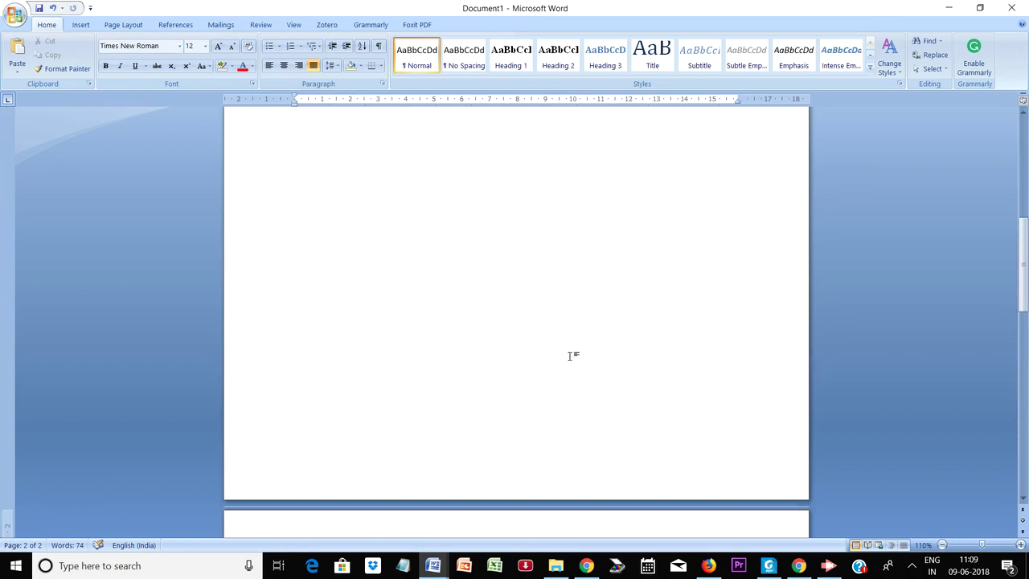
- Insert a page break on the second page to start a third page
scroll(569, 357, up, 4)
scroll(569, 356, down, 10)
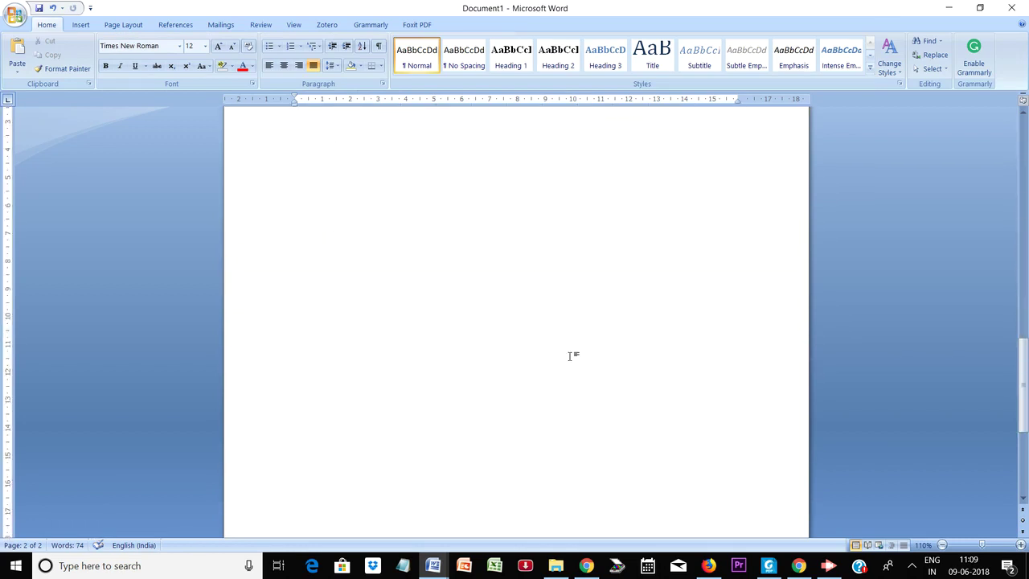
scroll(569, 357, down, 3)
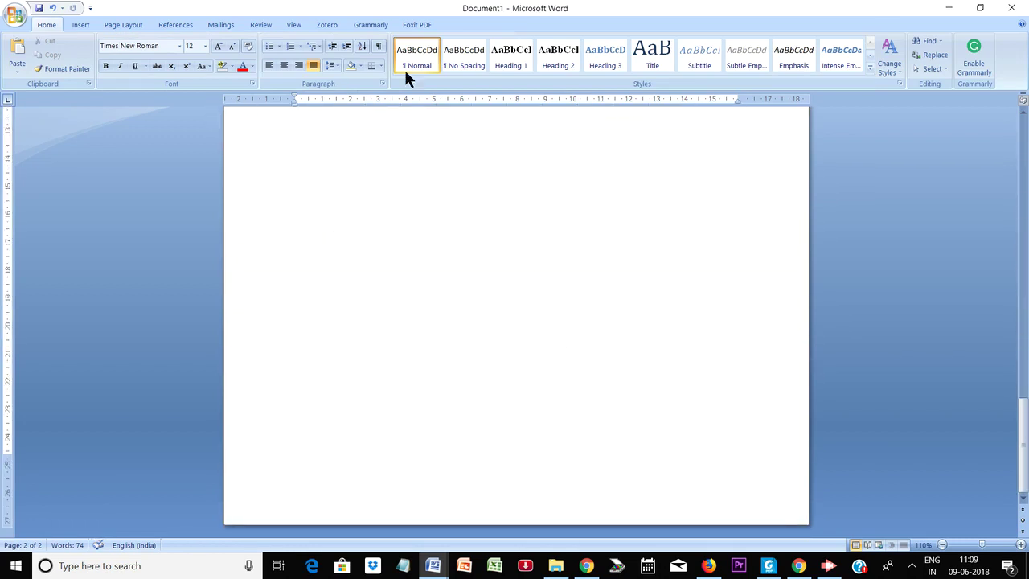
click(85, 23)
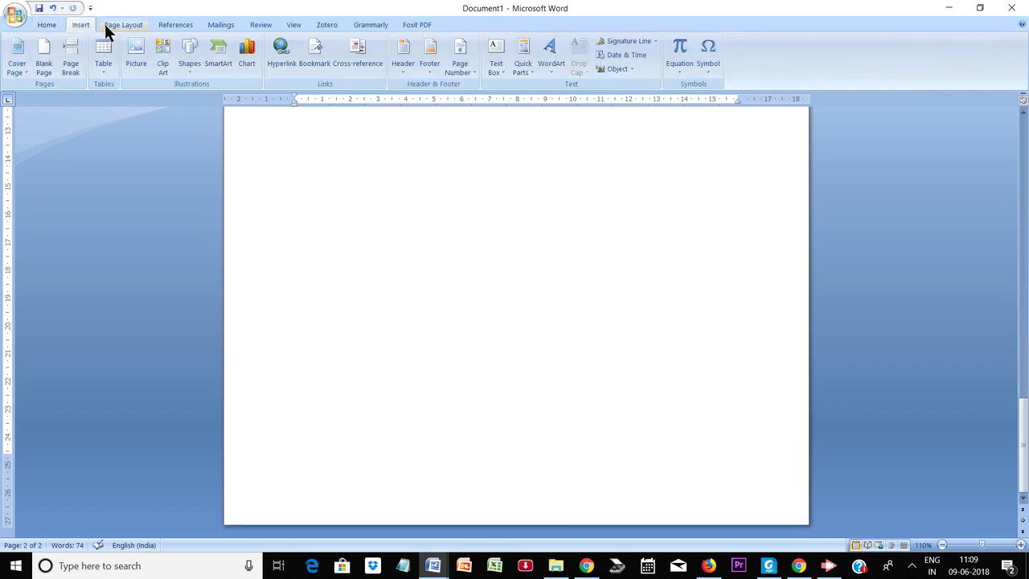
click(113, 25)
click(84, 28)
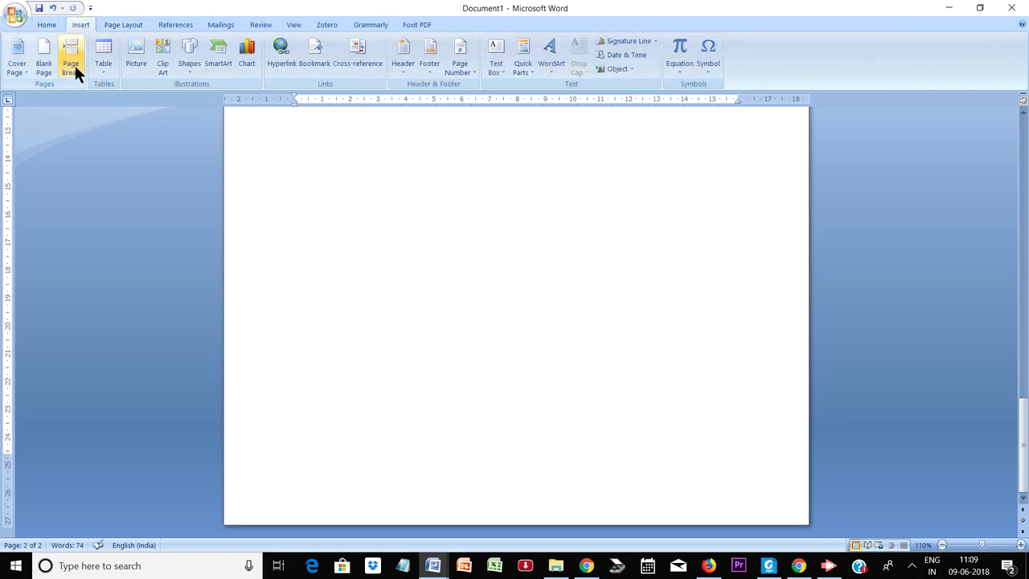
click(72, 66)
scroll(597, 430, down, 1)
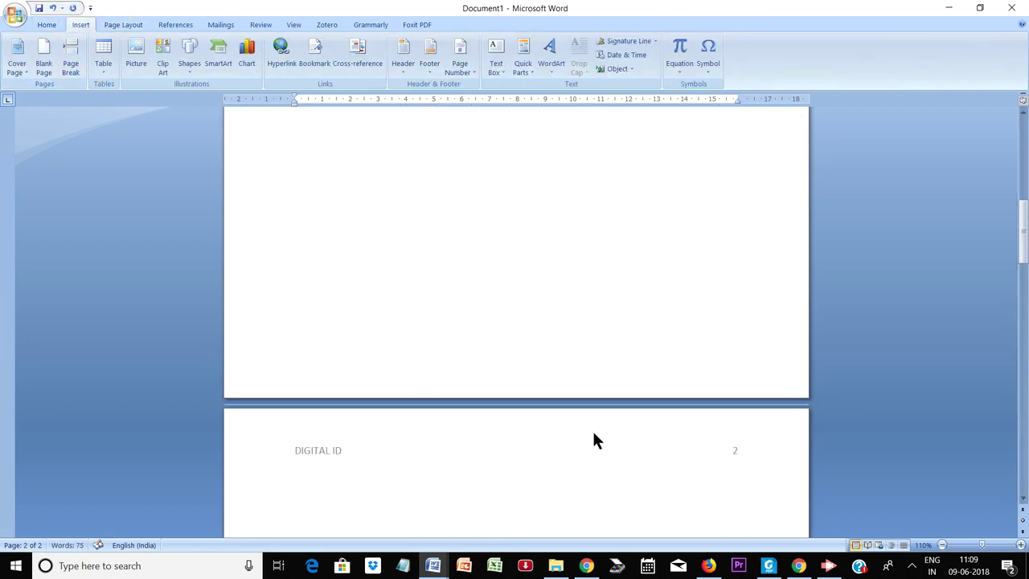
scroll(593, 440, up, 10)
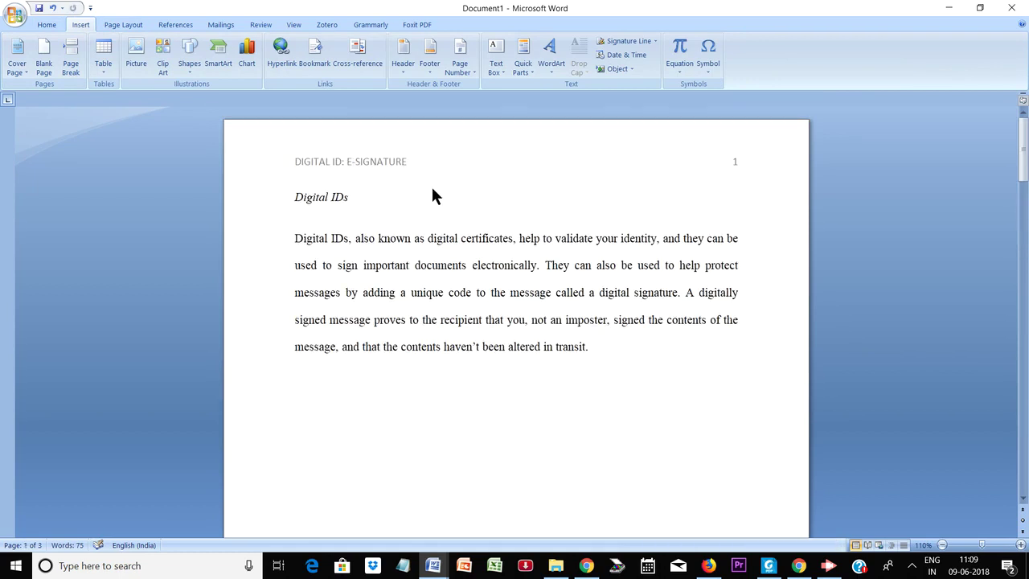
- Insert a page break on the third page to start a fourth page, and review the headers back to page one
scroll(597, 448, down, 10)
scroll(598, 482, down, 20)
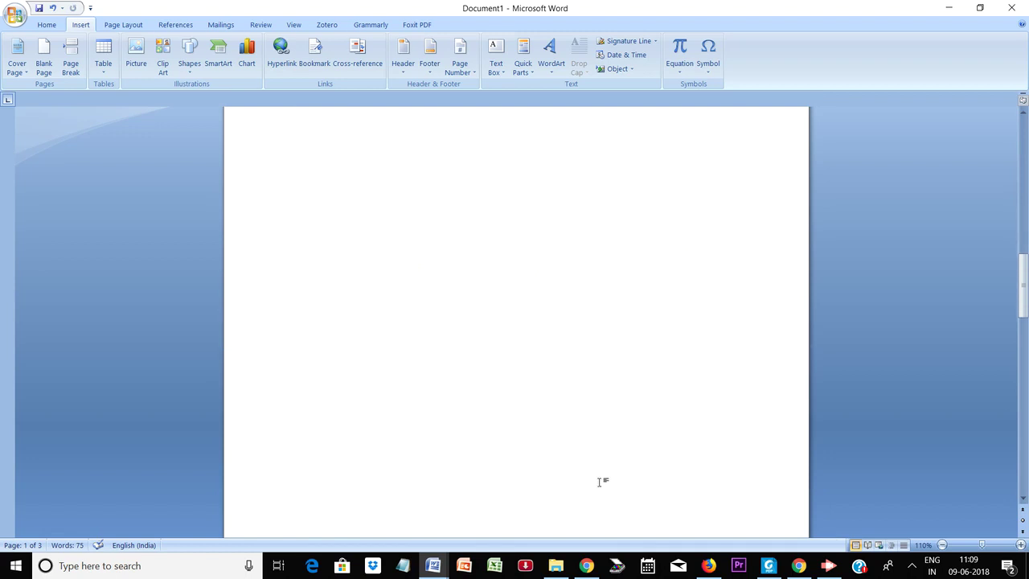
scroll(591, 483, down, 15)
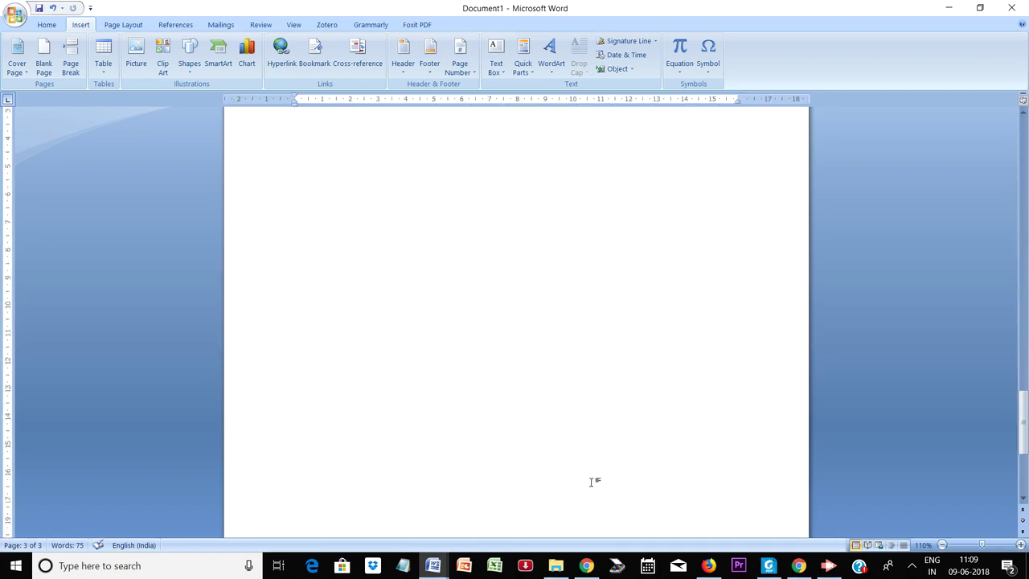
right_click(587, 447)
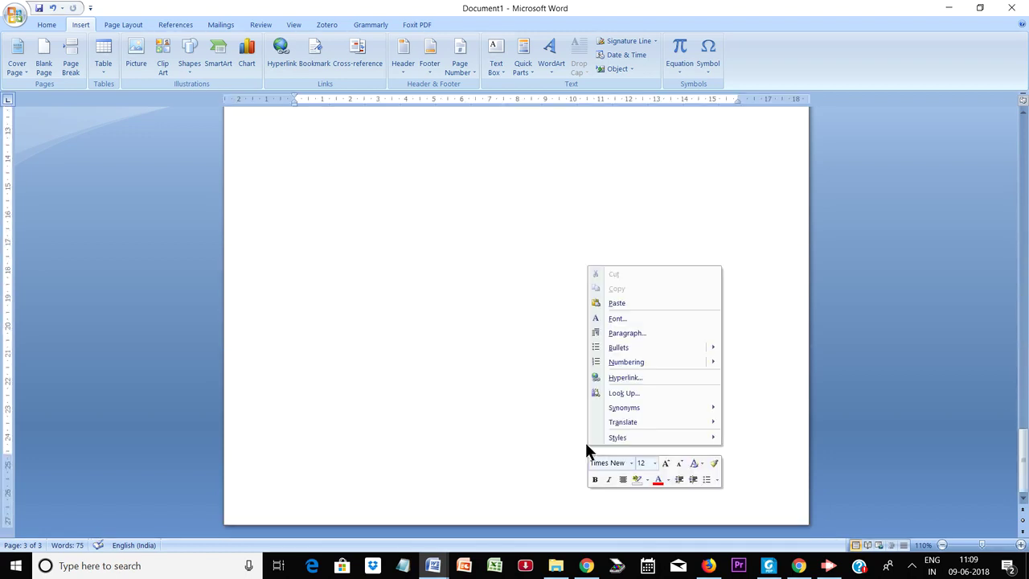
click(563, 422)
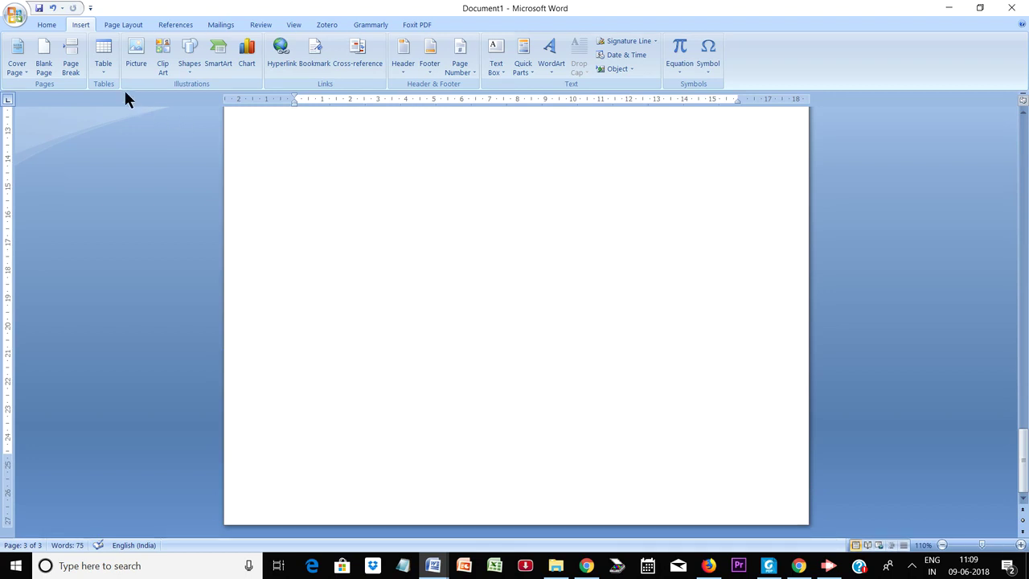
click(75, 64)
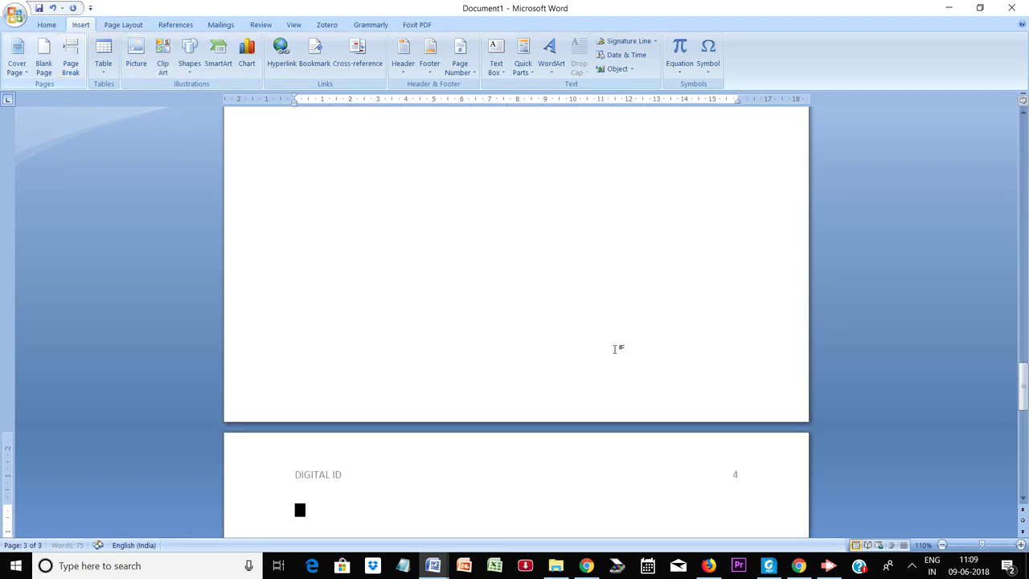
scroll(615, 348, down, 5)
scroll(597, 321, up, 15)
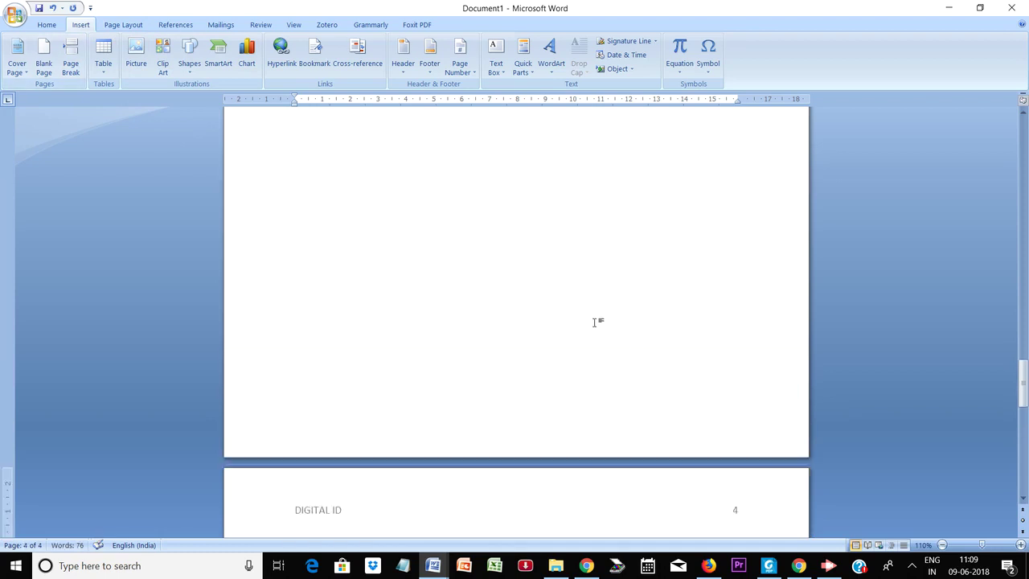
scroll(459, 404, up, 15)
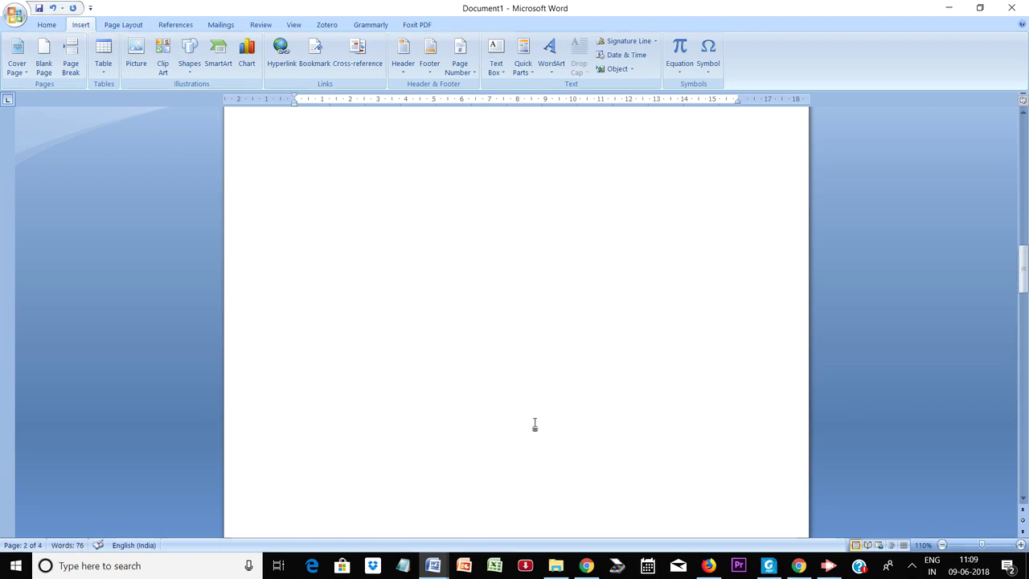
scroll(334, 387, up, 15)
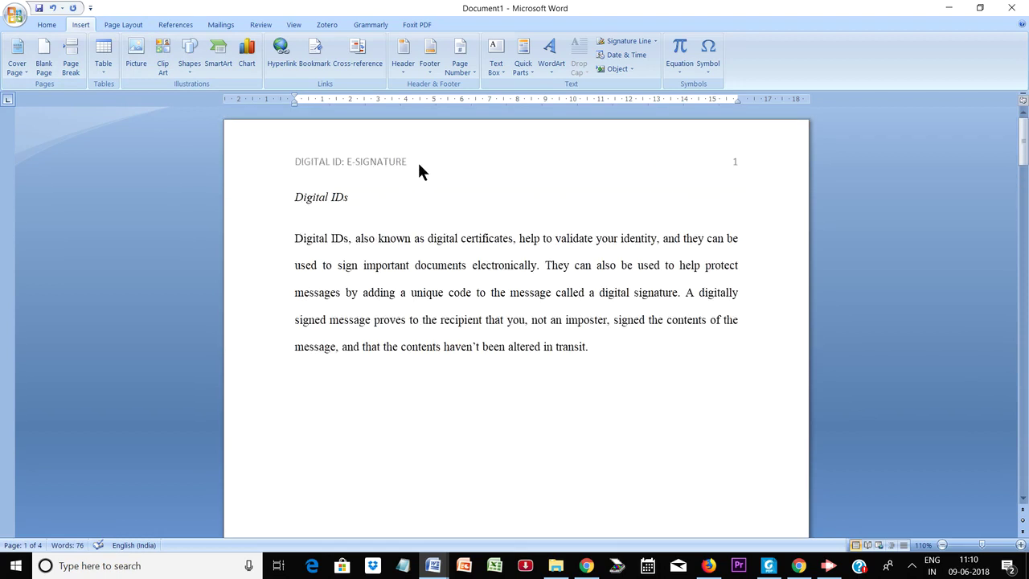
click(817, 532)
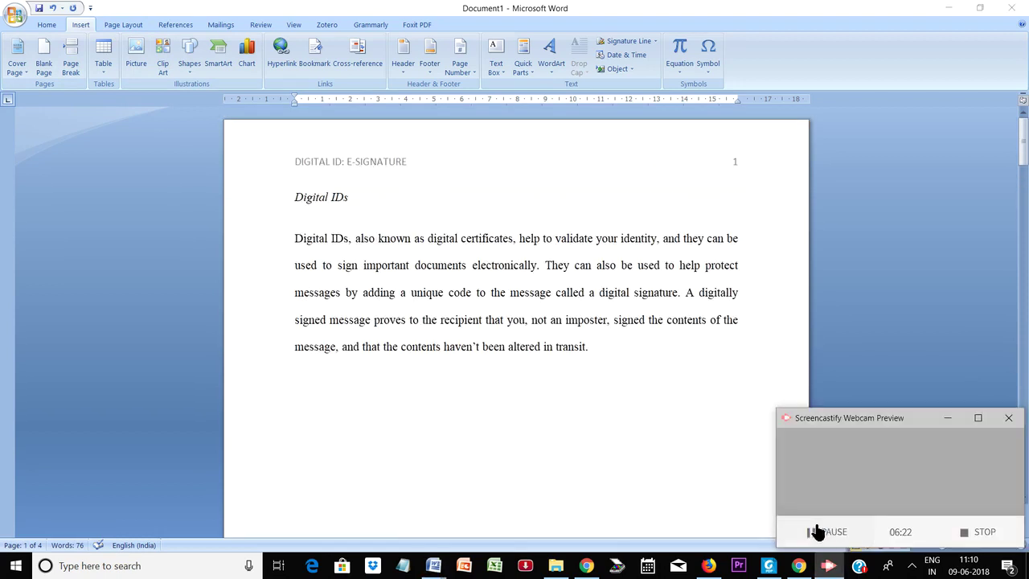
click(946, 418)
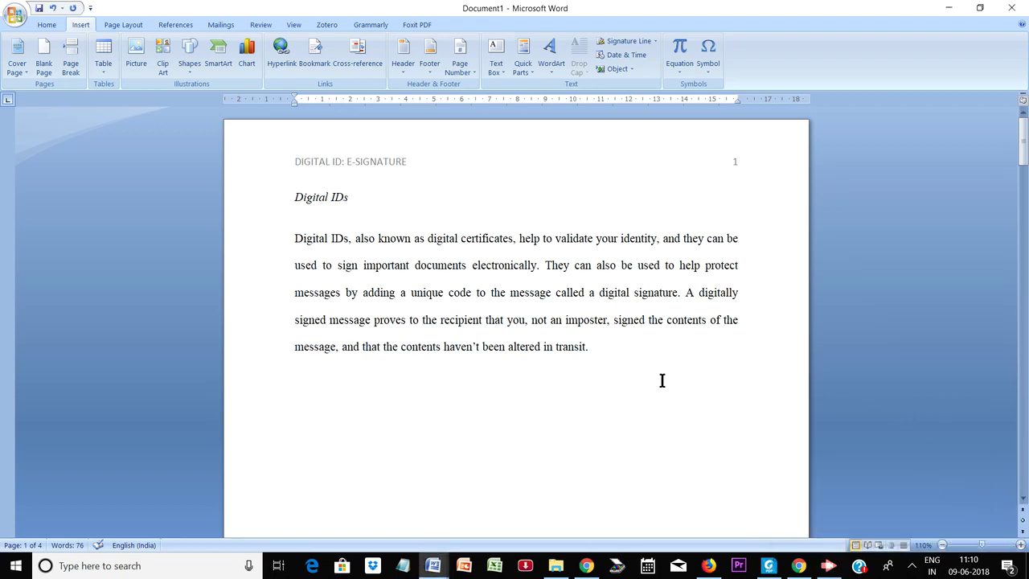
click(48, 26)
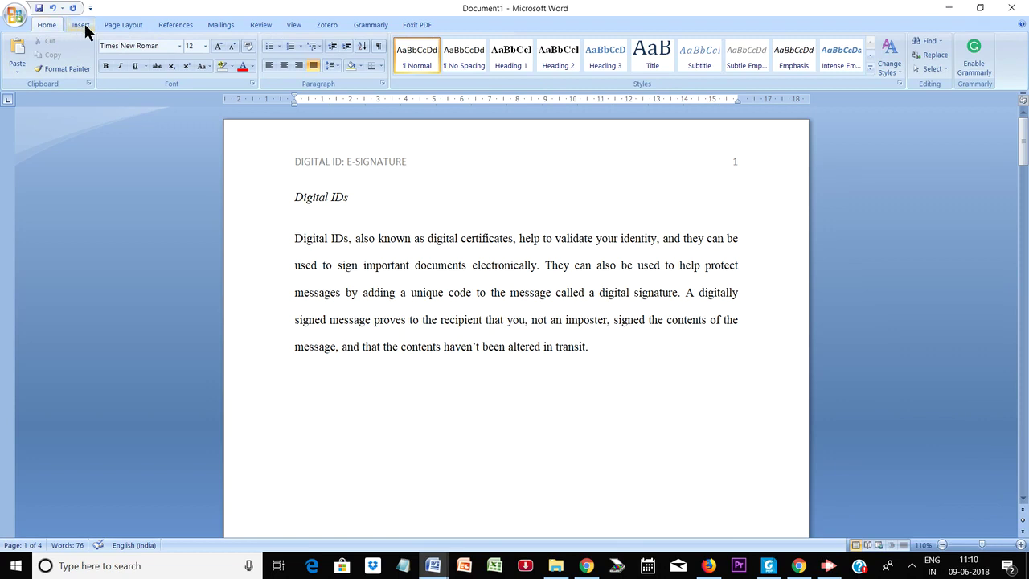
click(478, 377)
click(632, 375)
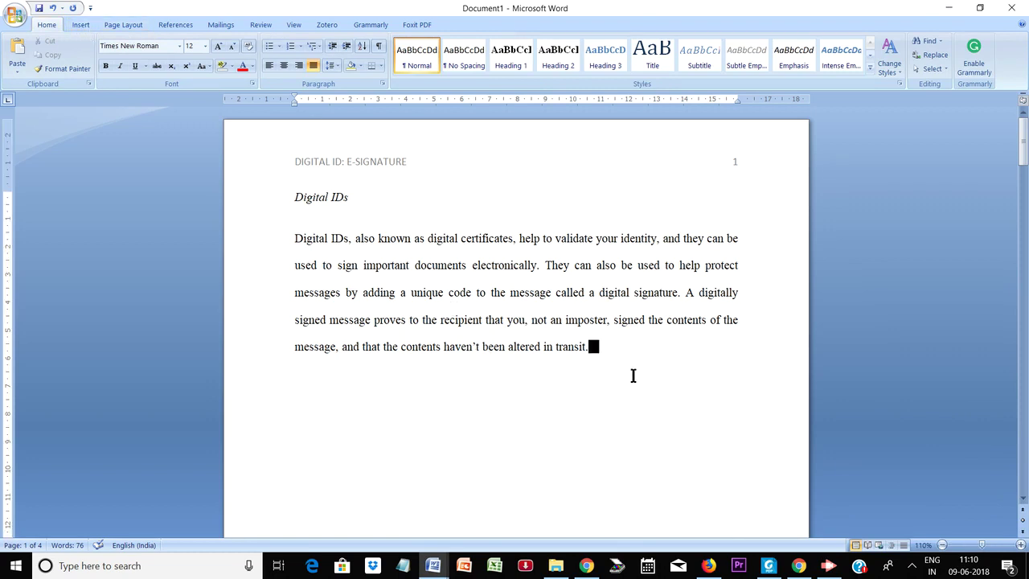
drag(667, 361, 290, 197)
click(661, 460)
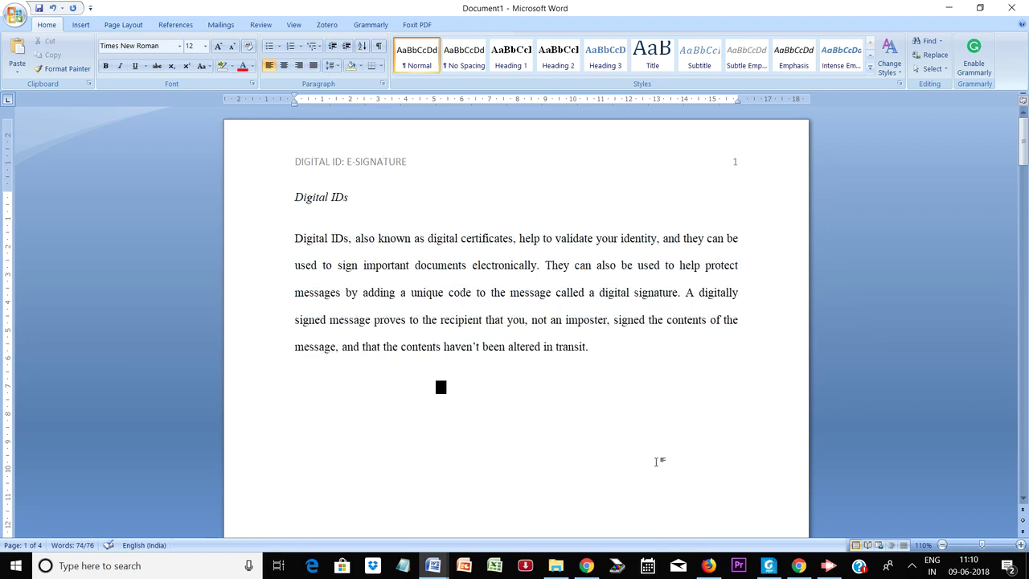
- Modify the Normal style to Times New Roman, 12 pt, and apply it to new documents based on this template
right_click(423, 58)
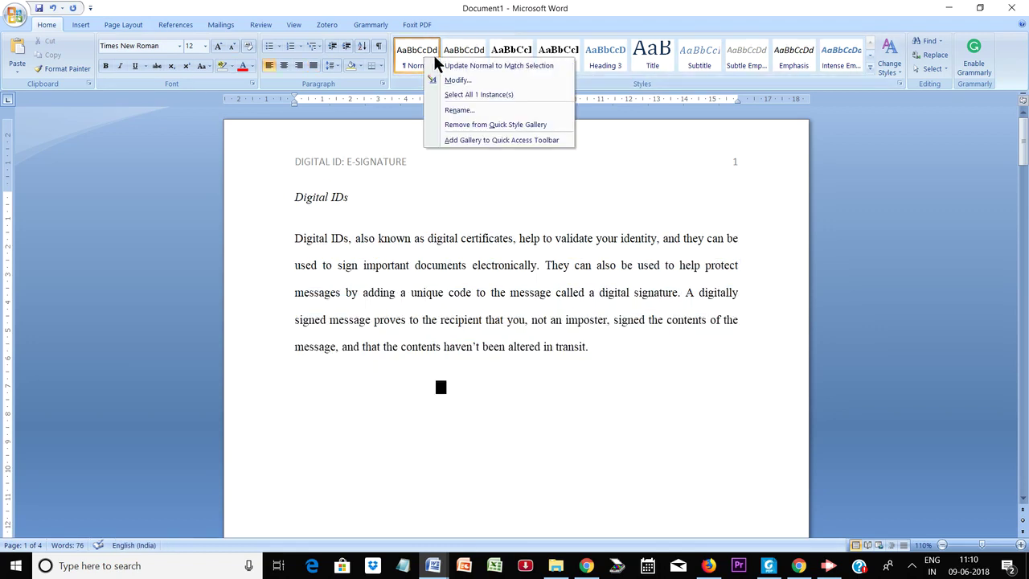
click(452, 80)
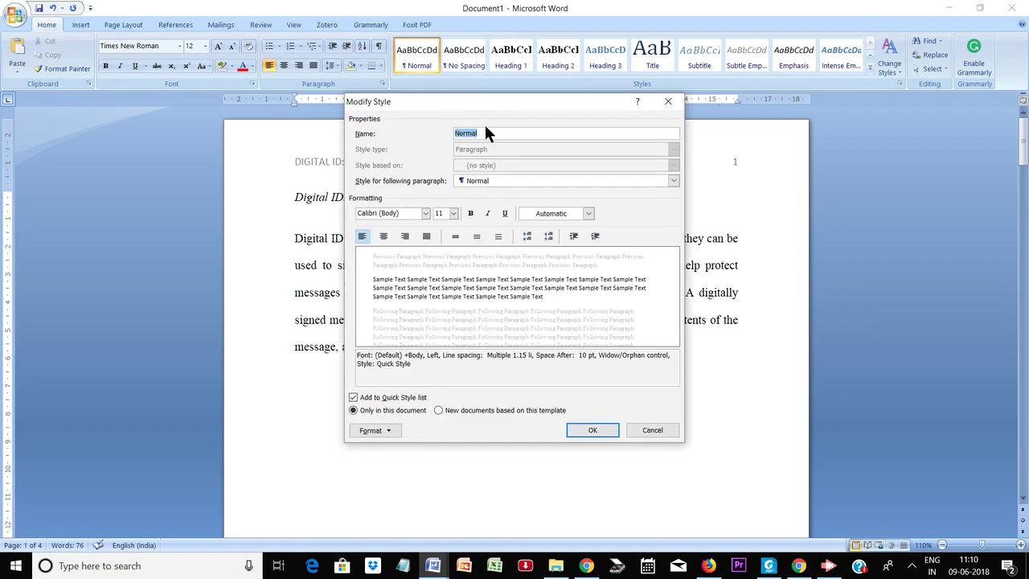
click(425, 213)
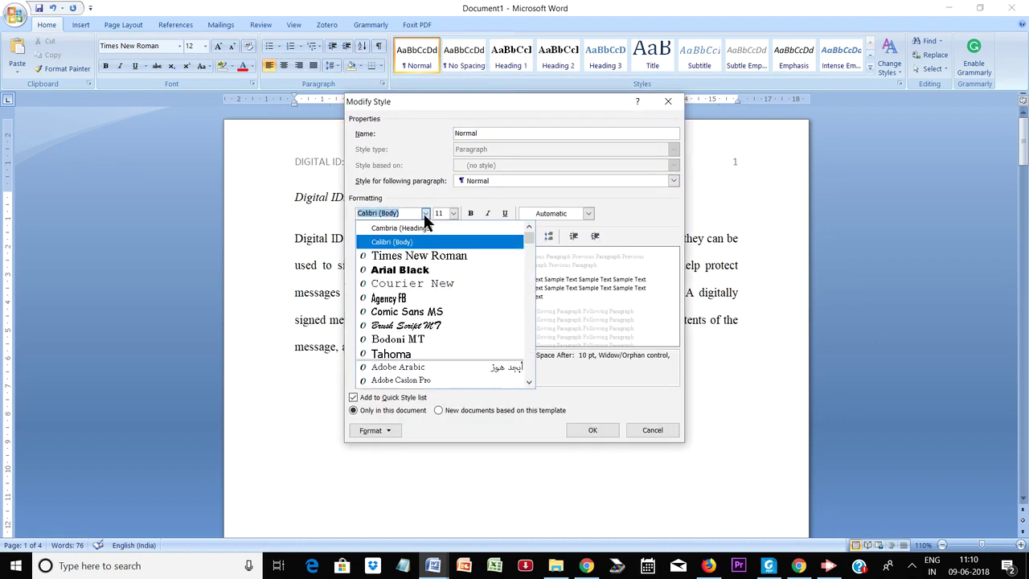
click(420, 261)
click(453, 213)
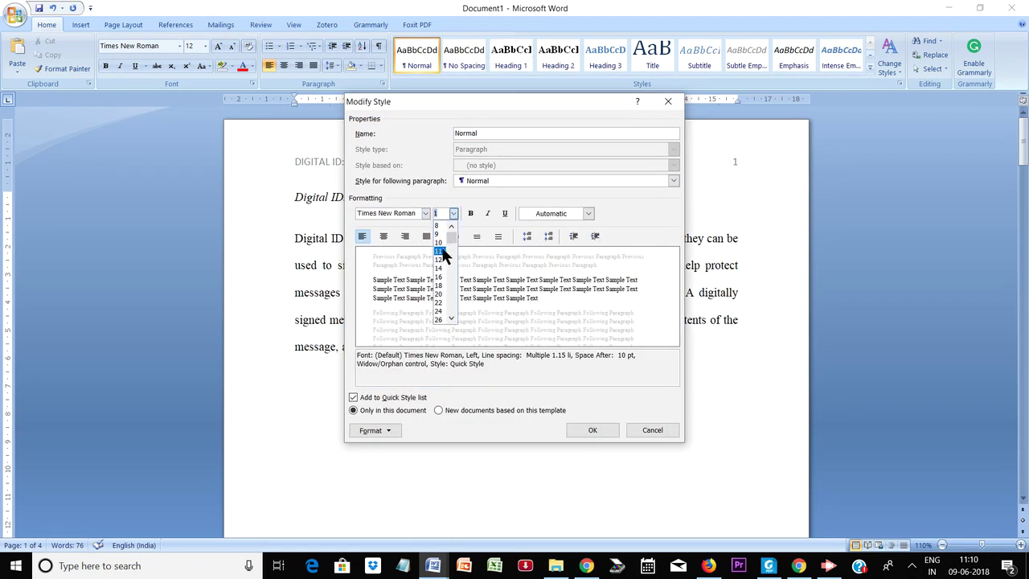
click(440, 259)
click(557, 217)
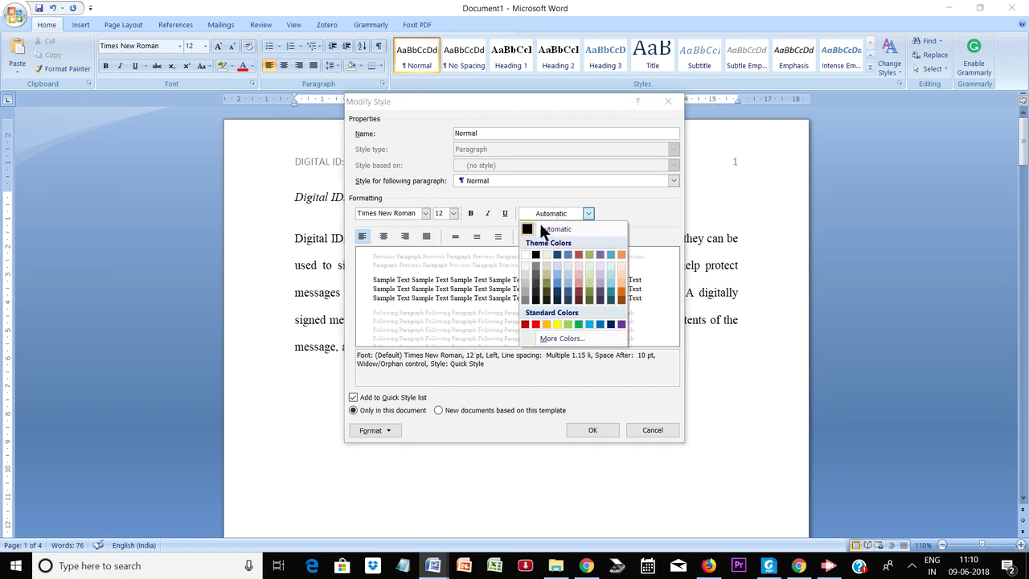
click(539, 219)
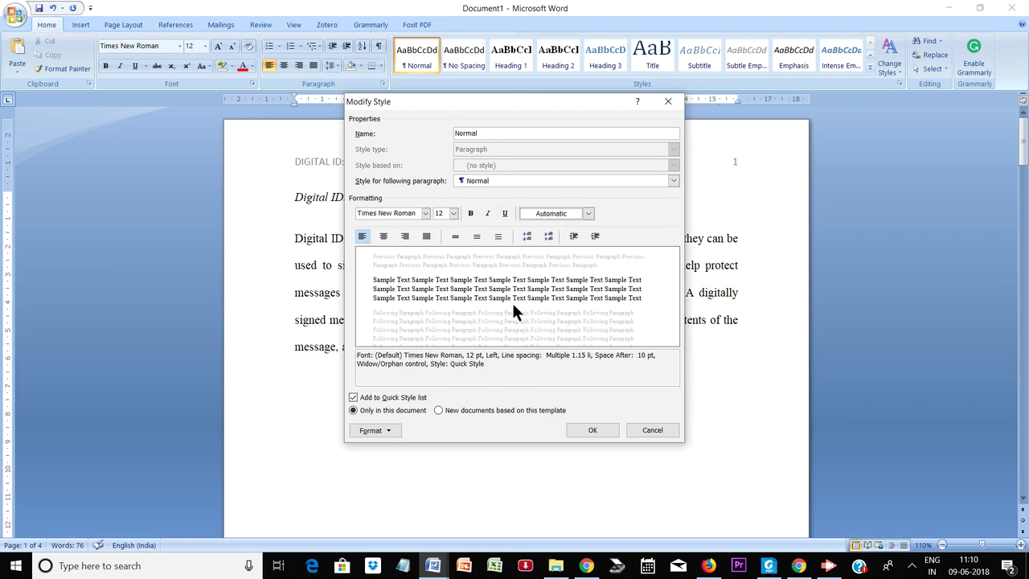
click(439, 411)
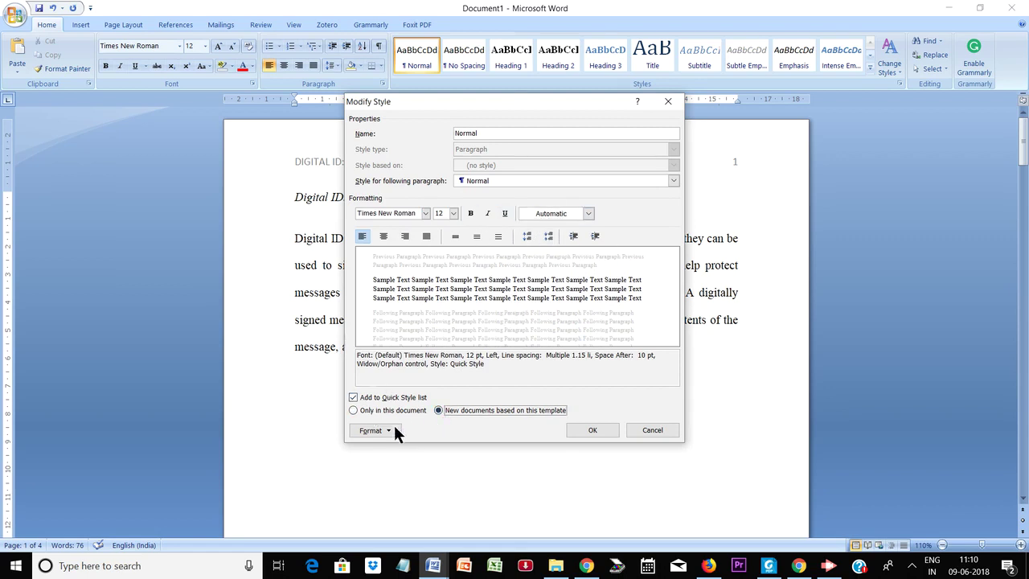
- Set the Normal style's paragraph format to justified, 0 pt spacing after and double line spacing, and save the style
click(374, 429)
click(396, 331)
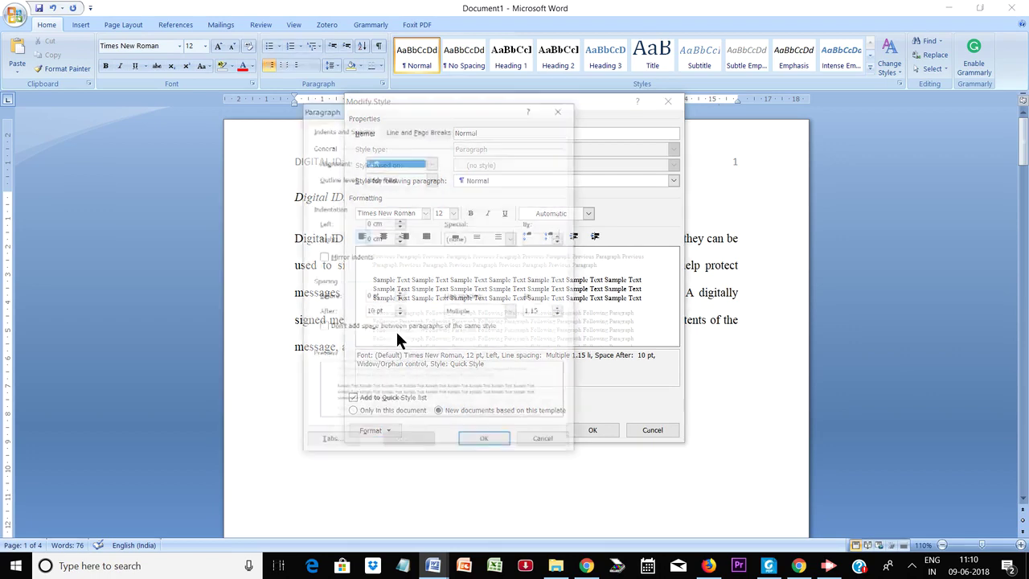
click(399, 314)
click(398, 314)
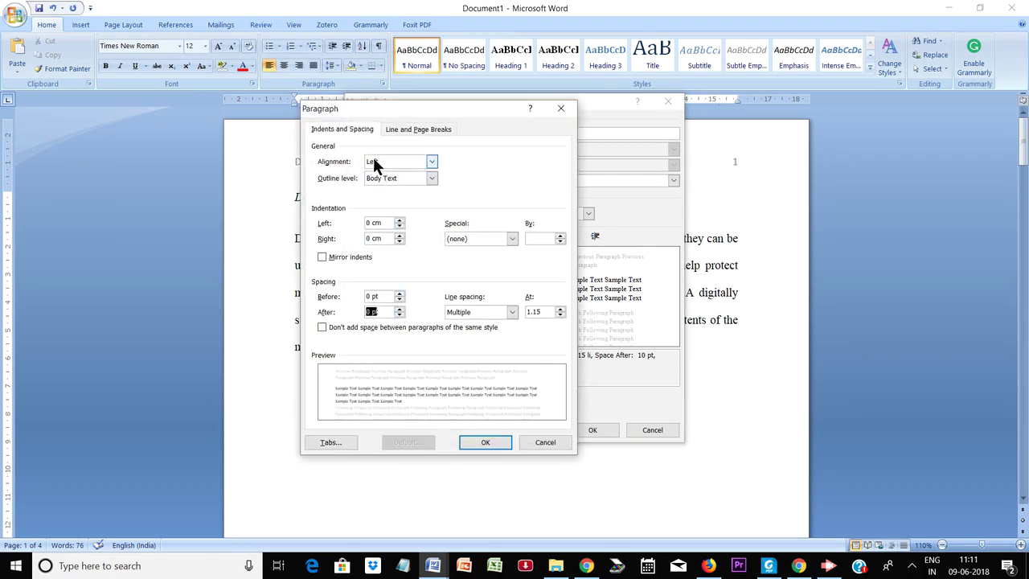
click(431, 162)
click(385, 199)
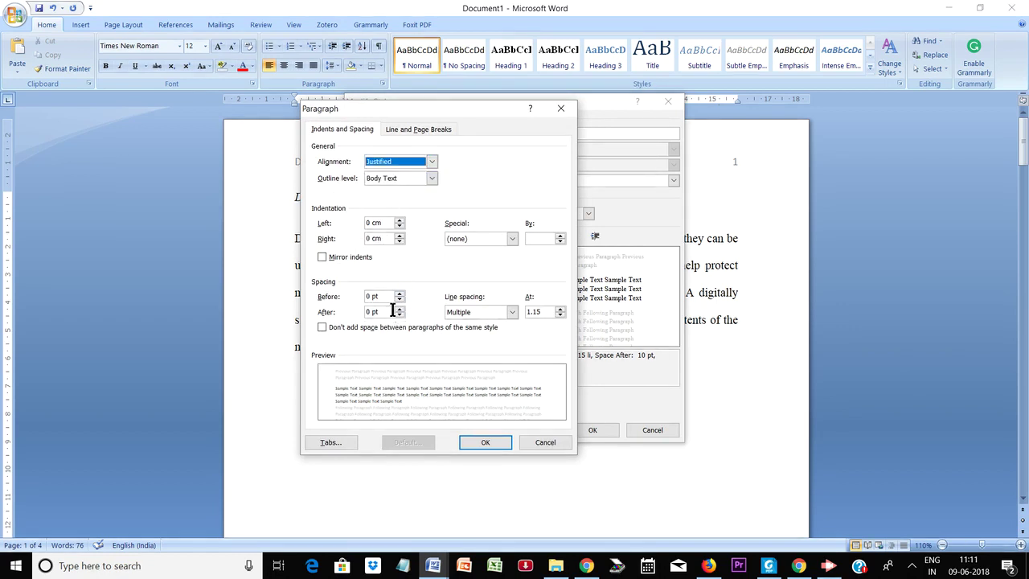
click(488, 314)
click(458, 344)
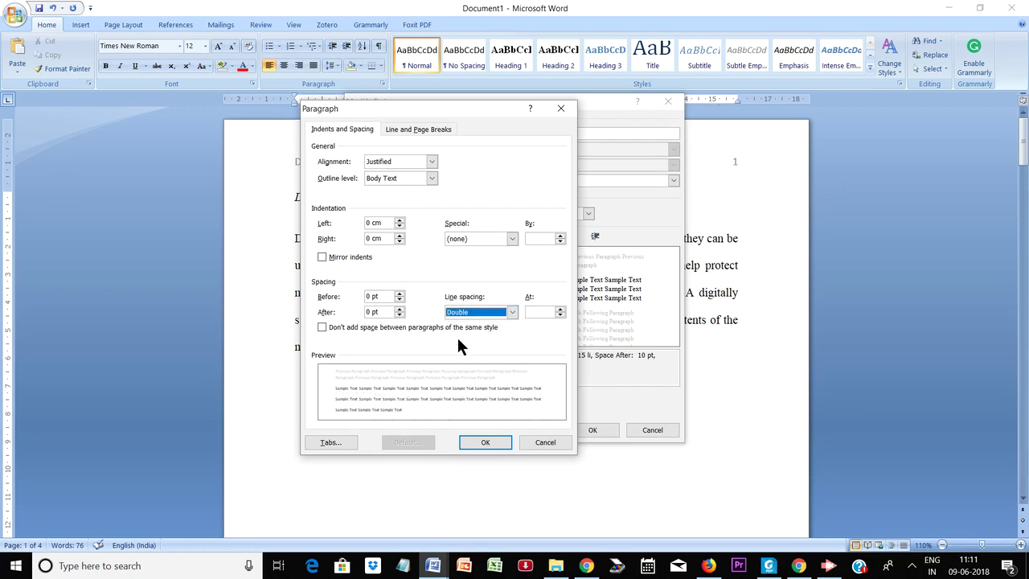
click(480, 441)
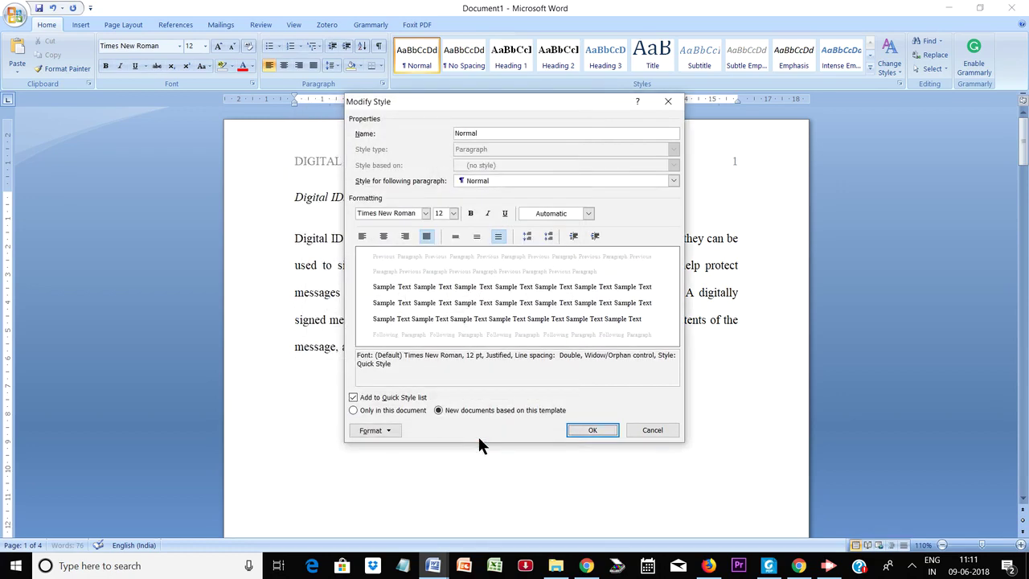
click(584, 431)
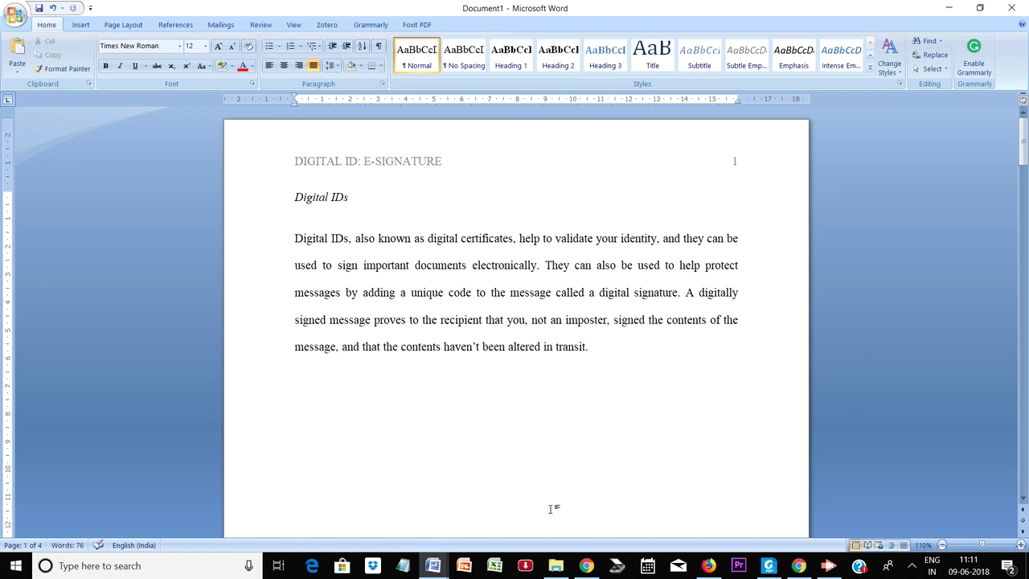
- Copy the text from "Digital signatures and certificates" through the "Signing certificate" paragraph in APA demo doc.docx and paste it into Document1
mouse_move(432, 565)
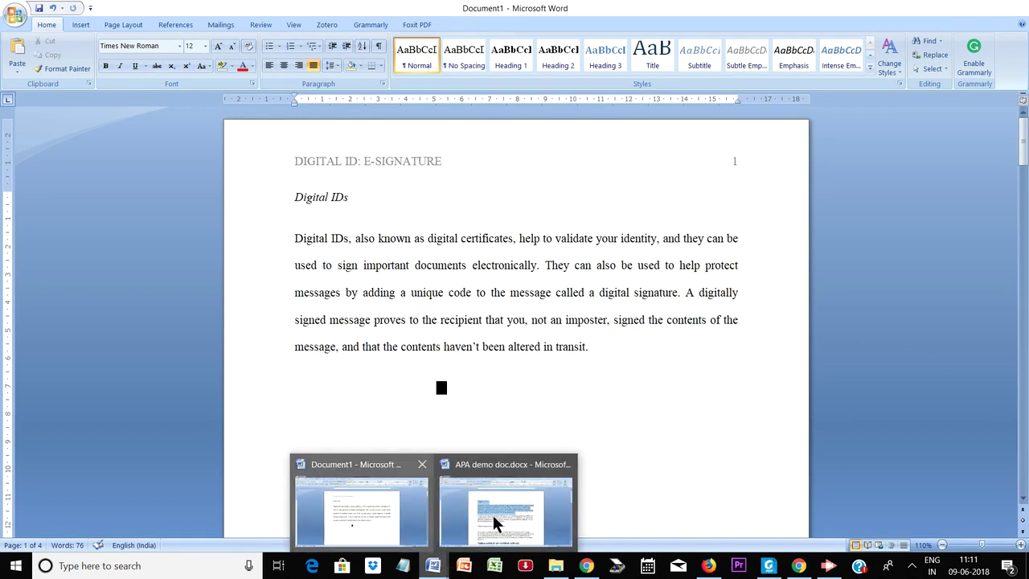
click(494, 519)
scroll(619, 434, down, 5)
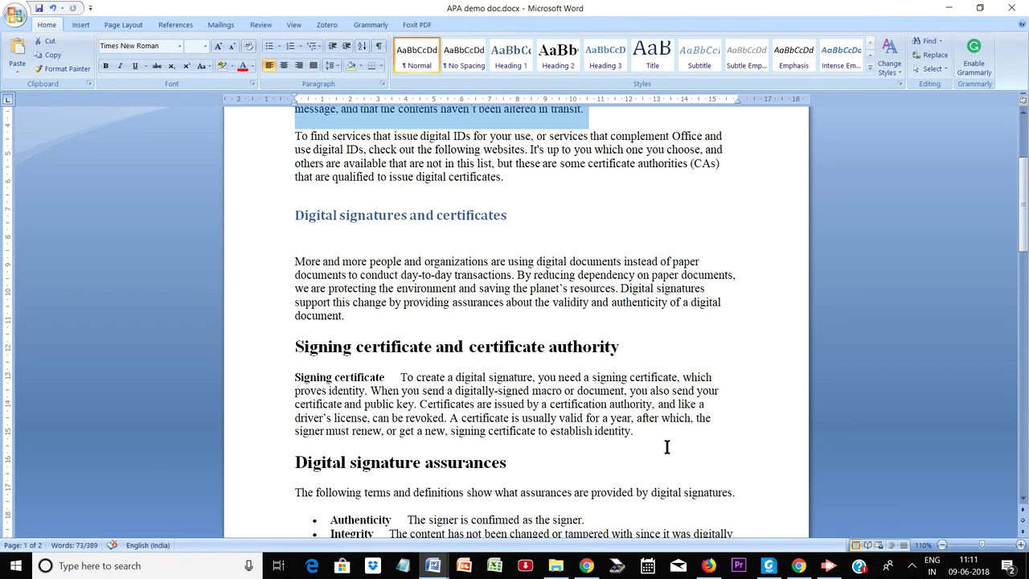
drag(641, 432, 290, 229)
key(ctrl+c)
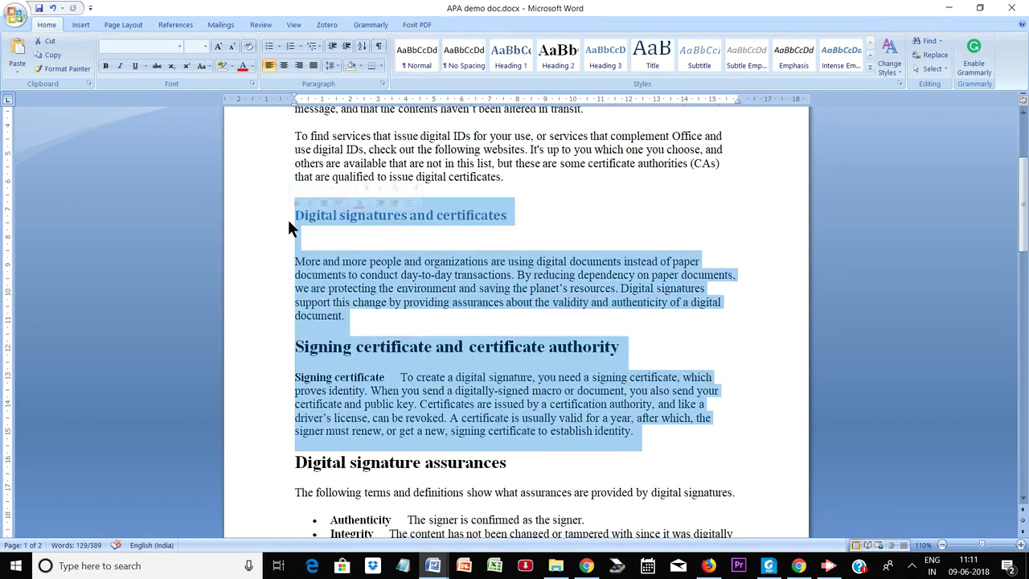
click(948, 8)
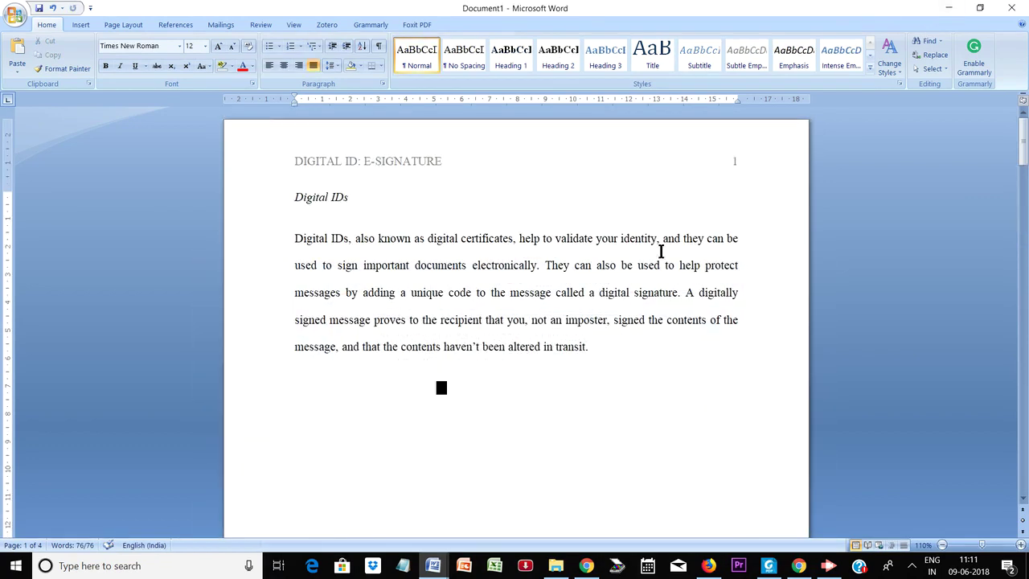
key(ctrl+v)
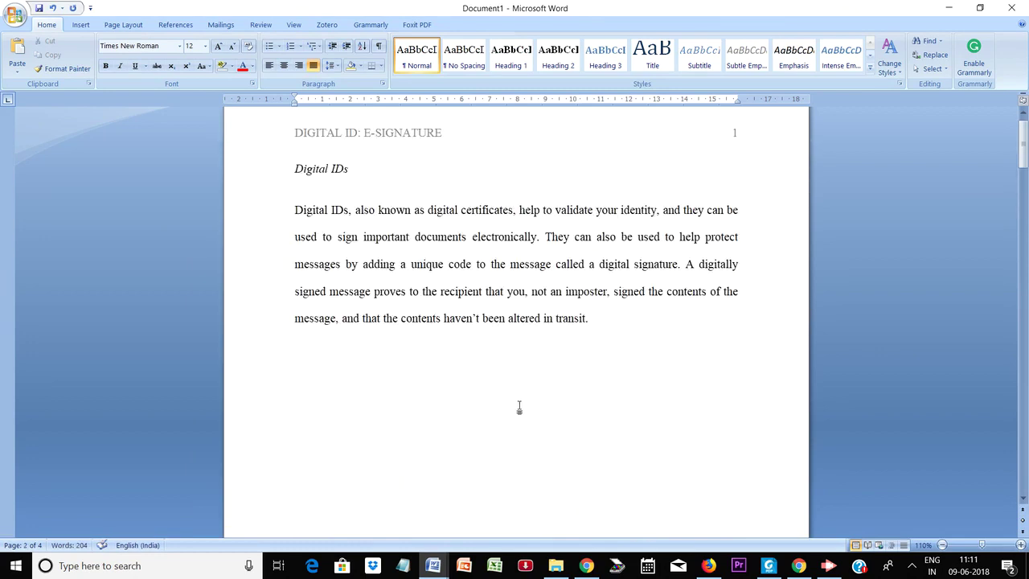
- Delete the blank line below the pasted "Digital signatures and certificates" heading
scroll(482, 338, down, 2)
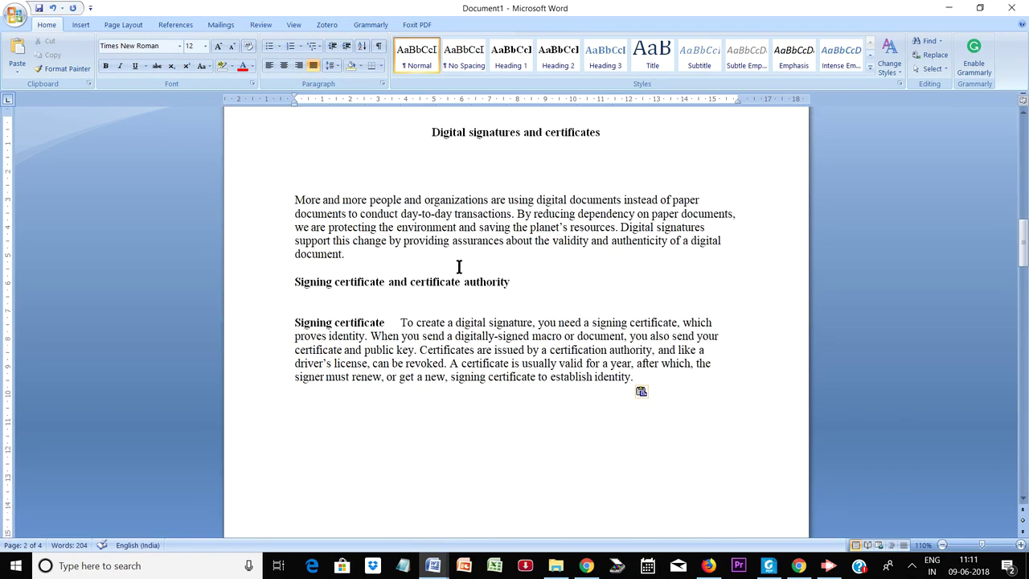
click(410, 178)
click(408, 170)
key(BackSpace)
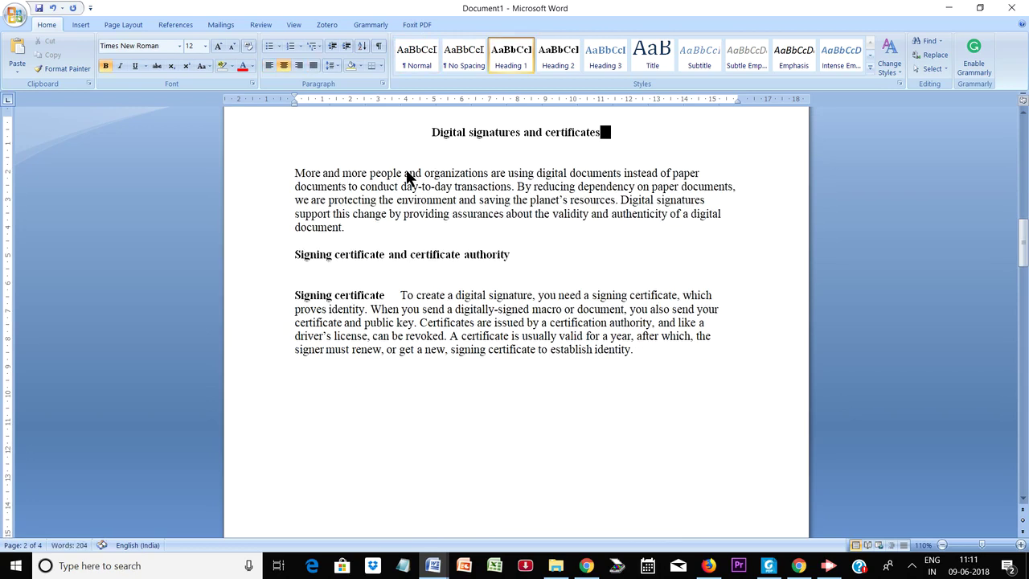
- Apply the Normal style to all the pasted text on page 2 and review the result
scroll(485, 306, down, 1)
scroll(587, 385, up, 3)
drag(663, 442, 427, 204)
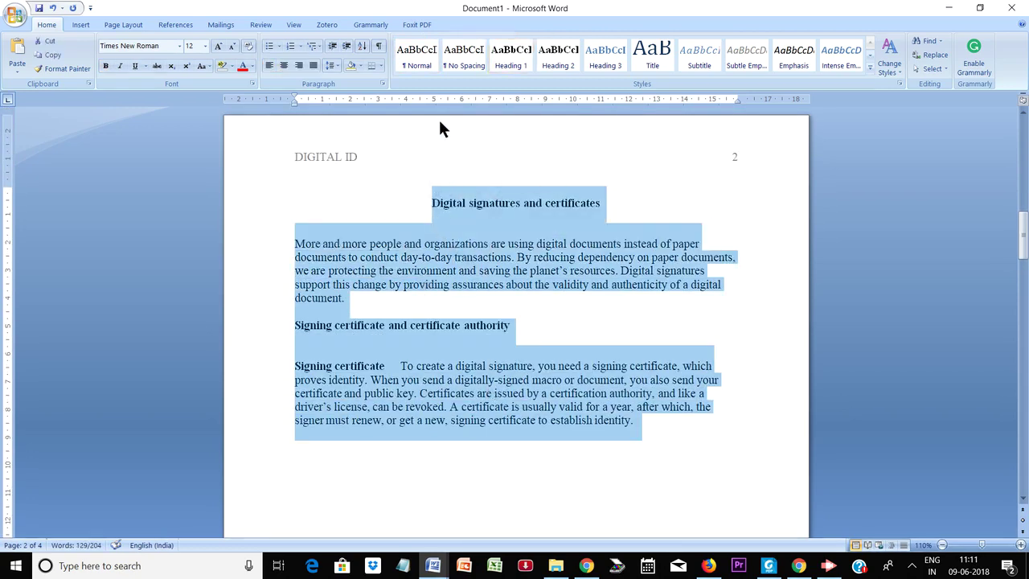
click(422, 53)
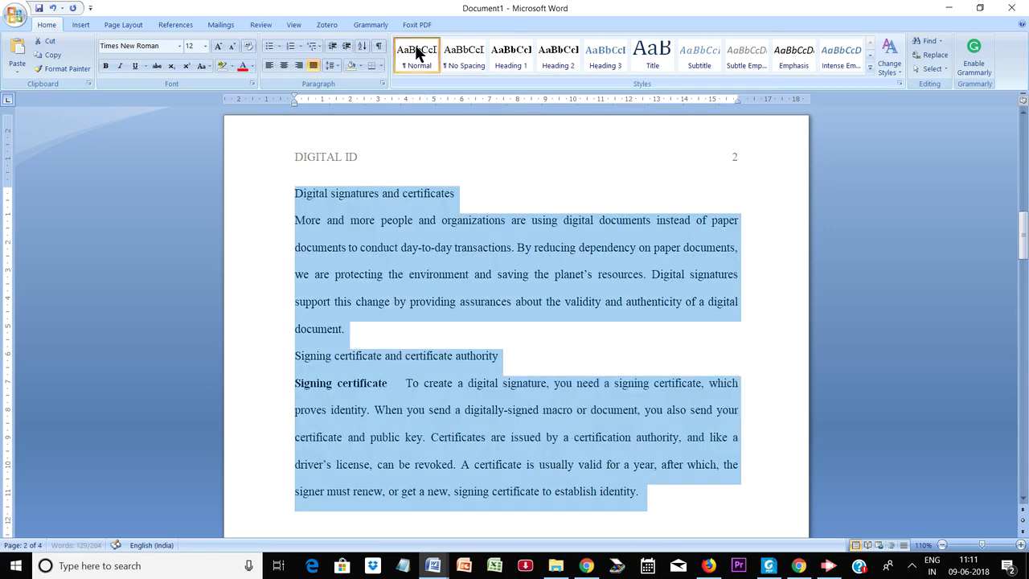
click(451, 331)
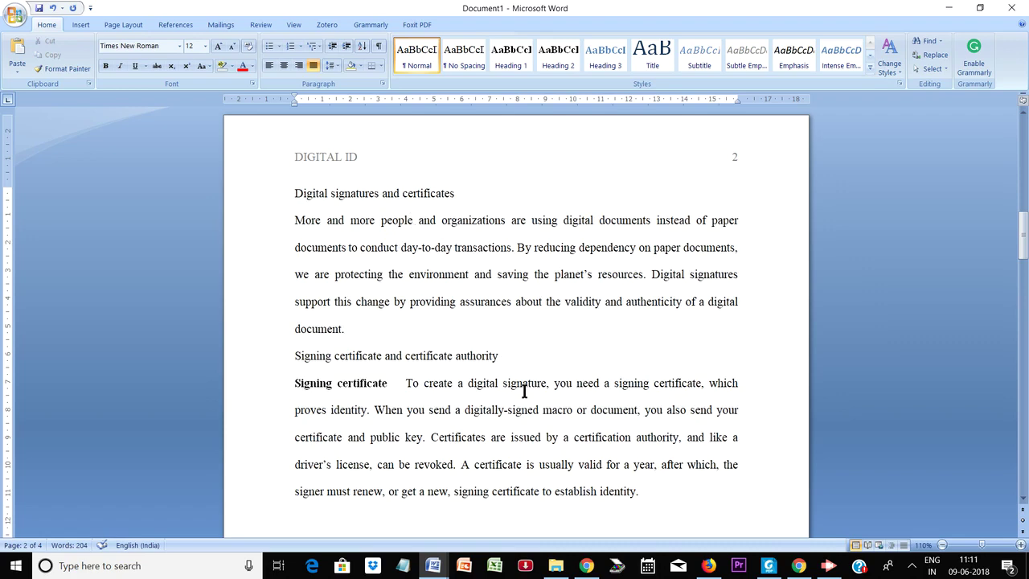
scroll(536, 409, down, 3)
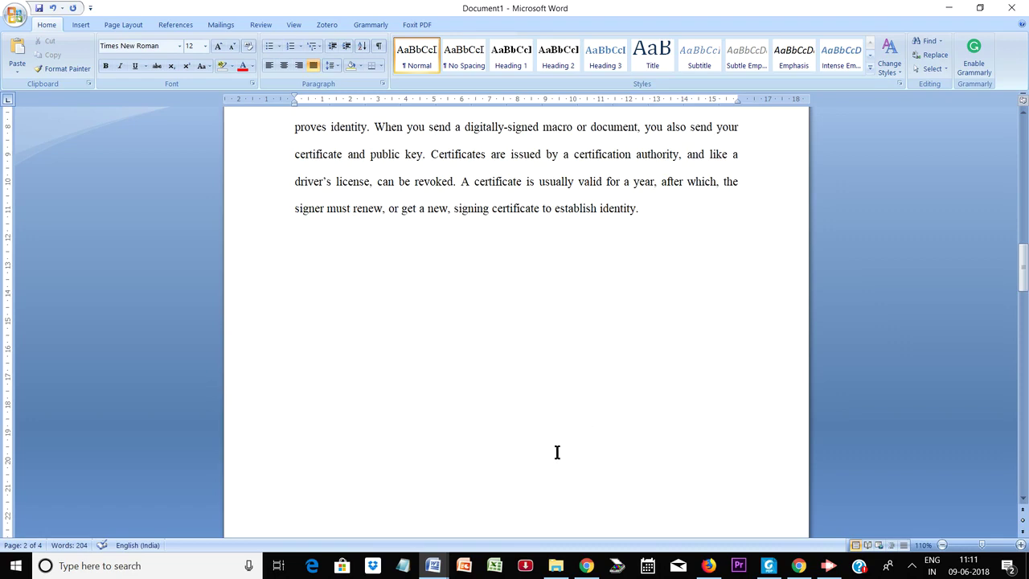
scroll(556, 453, up, 3)
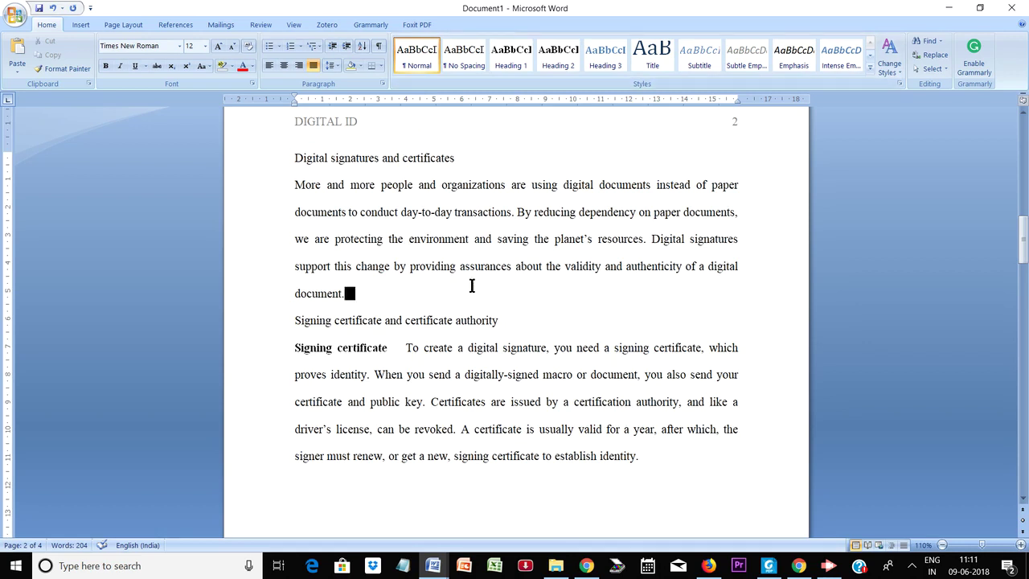
- Modify the Heading 1 style to justified alignment and apply it to new documents based on this template
right_click(507, 54)
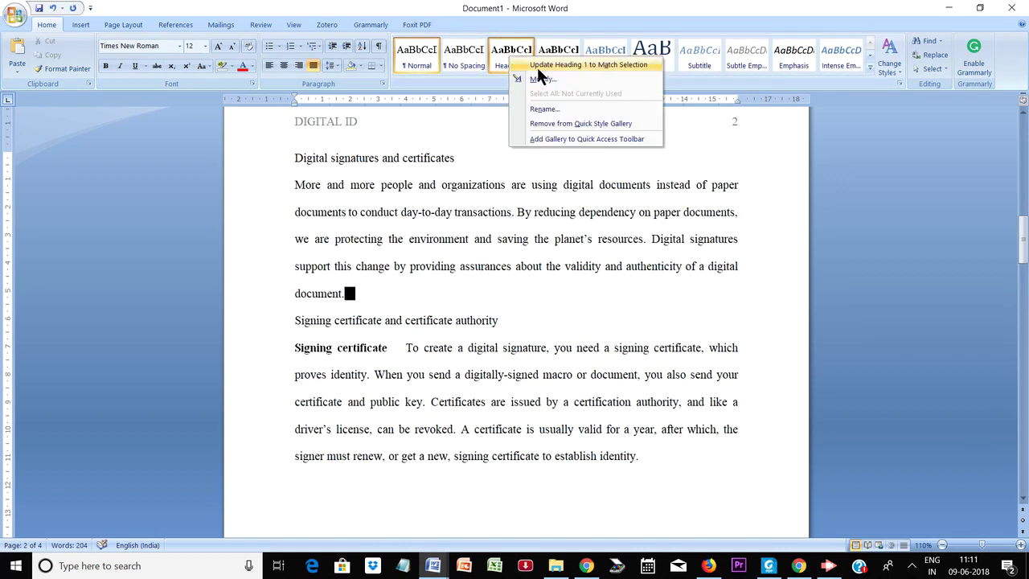
click(547, 81)
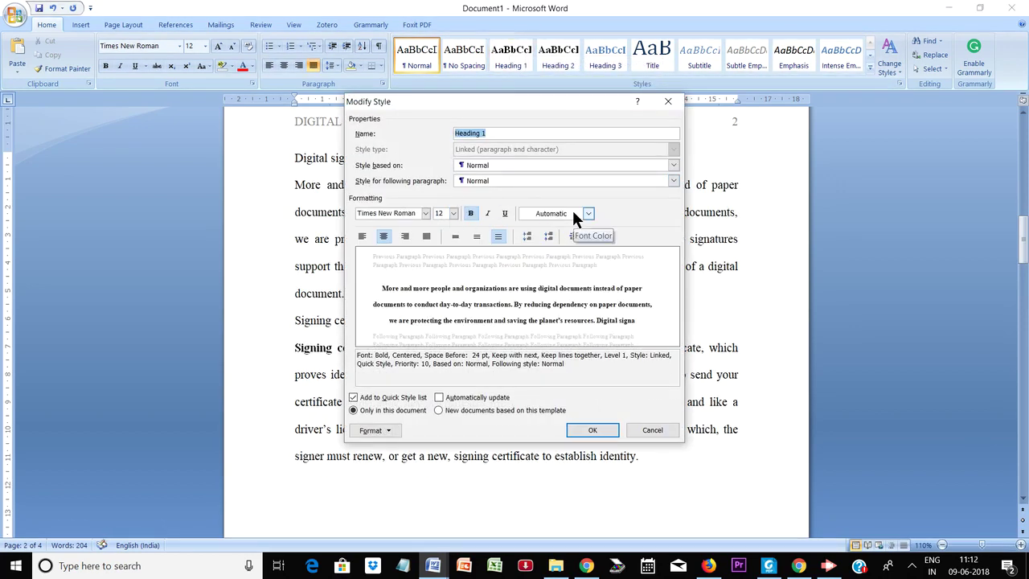
click(441, 410)
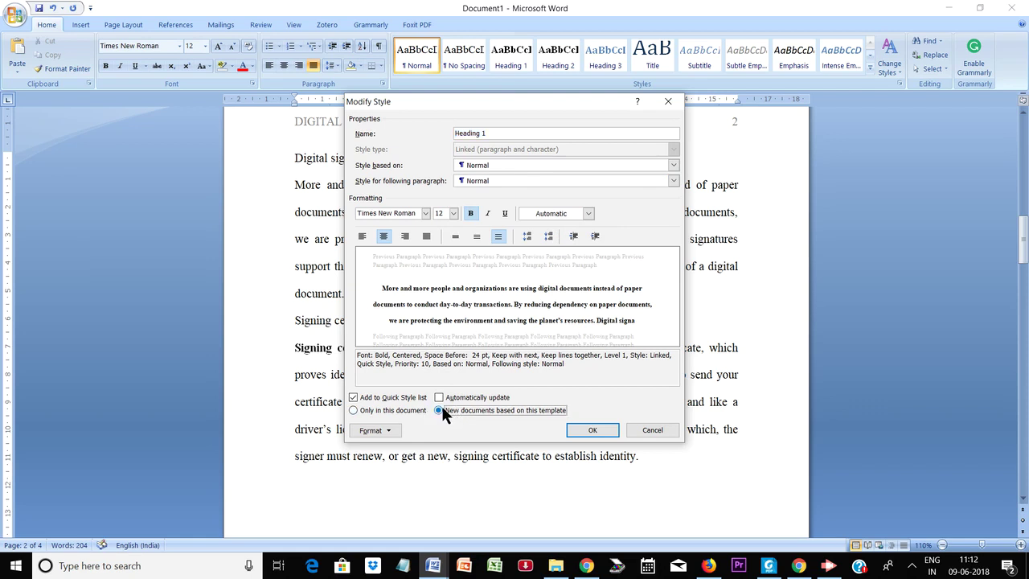
click(390, 431)
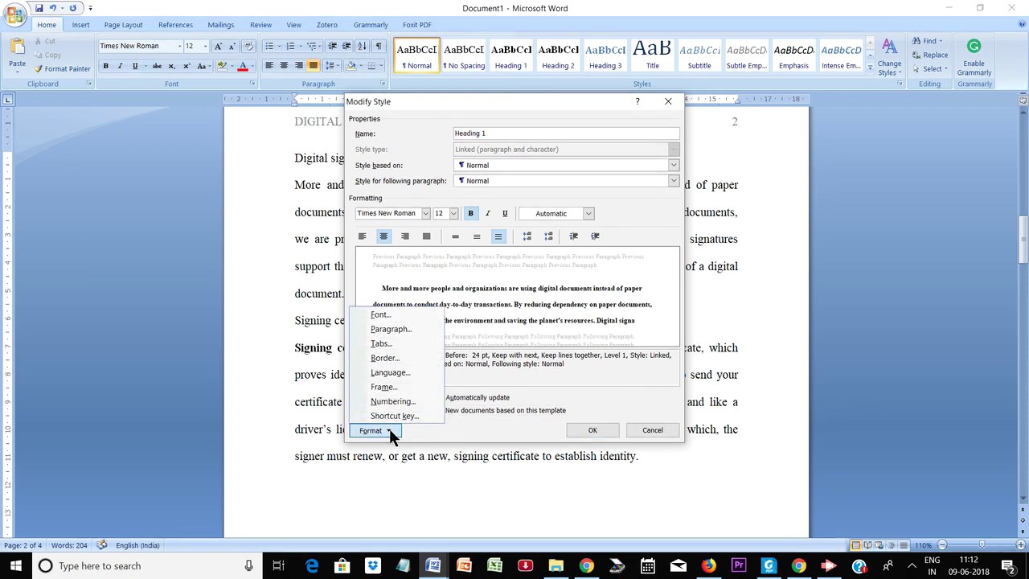
click(390, 431)
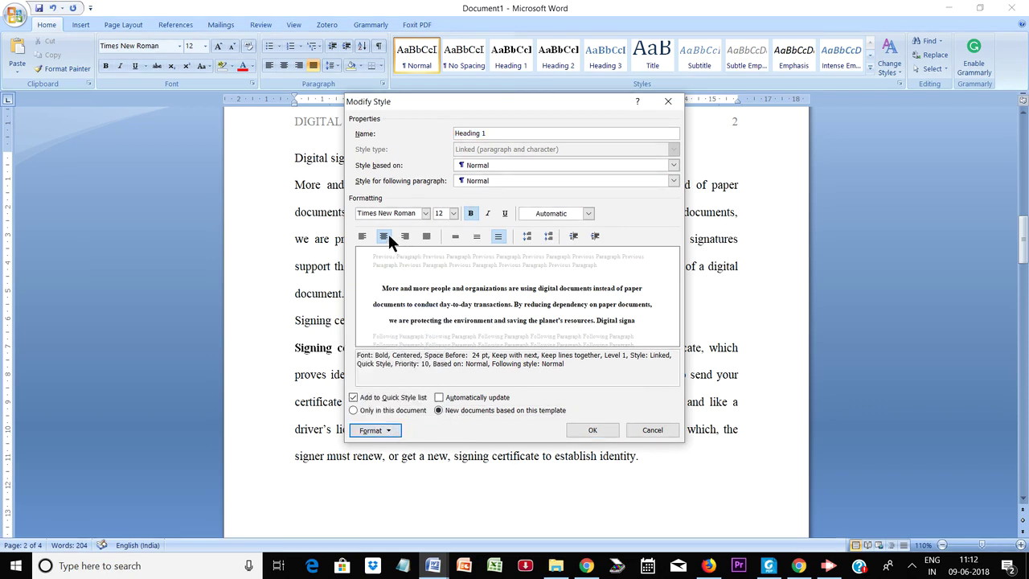
key(ctrl+j)
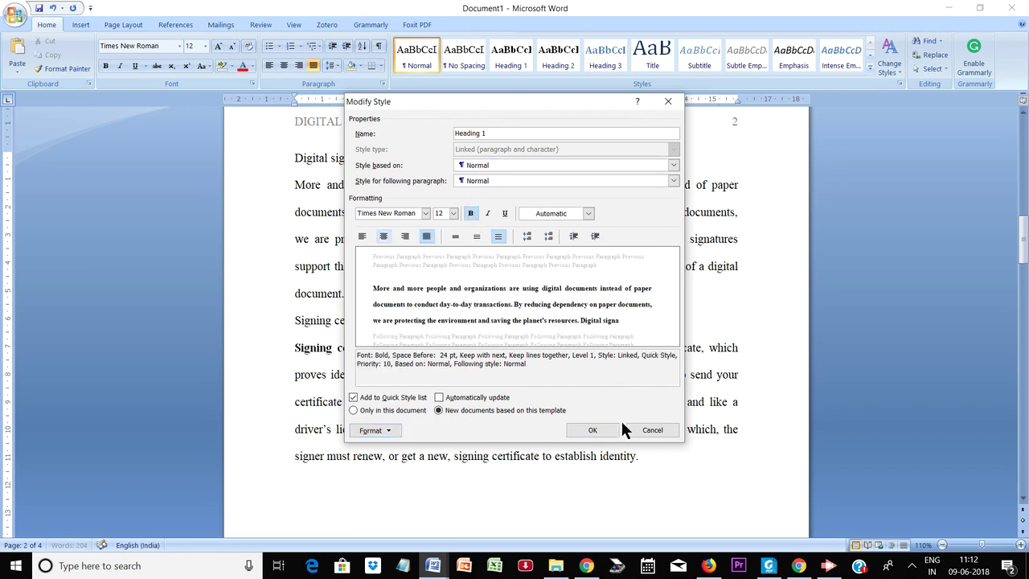
click(384, 430)
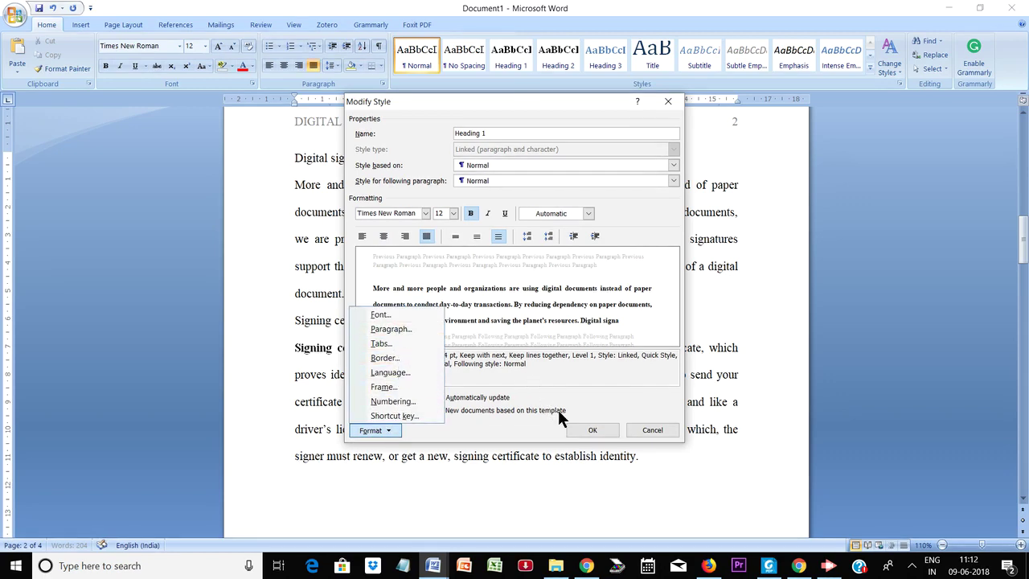
click(586, 432)
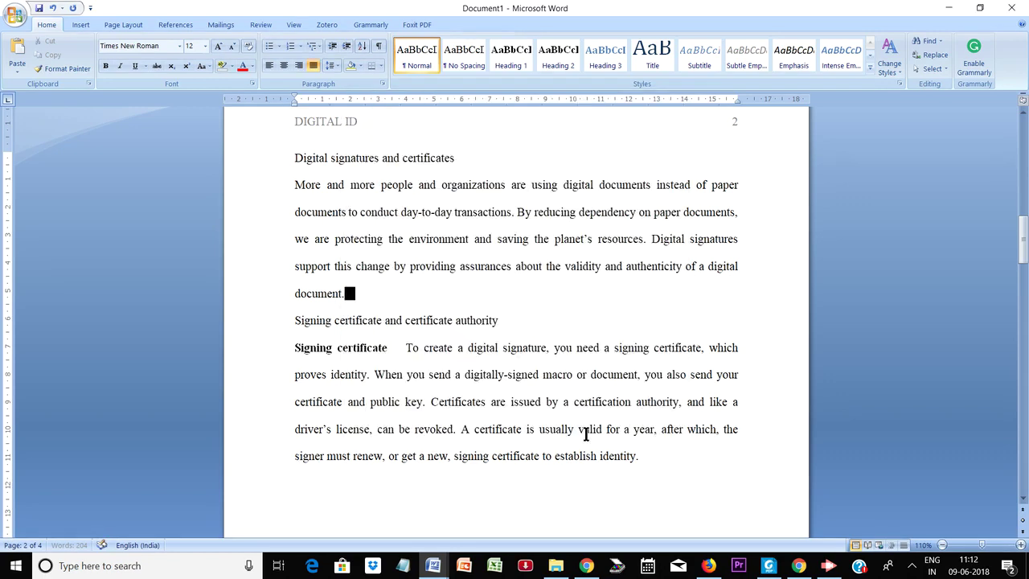
- Apply Heading 1 to the "Digital signatures and certificates" and "Signing certificate and certificate authority" lines
click(480, 157)
drag(481, 157, 294, 158)
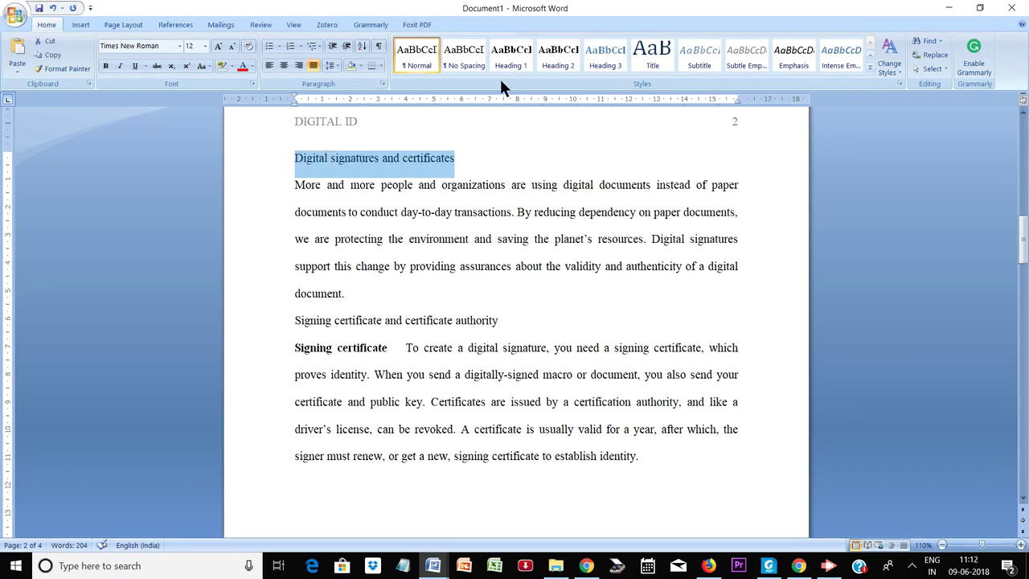
click(513, 56)
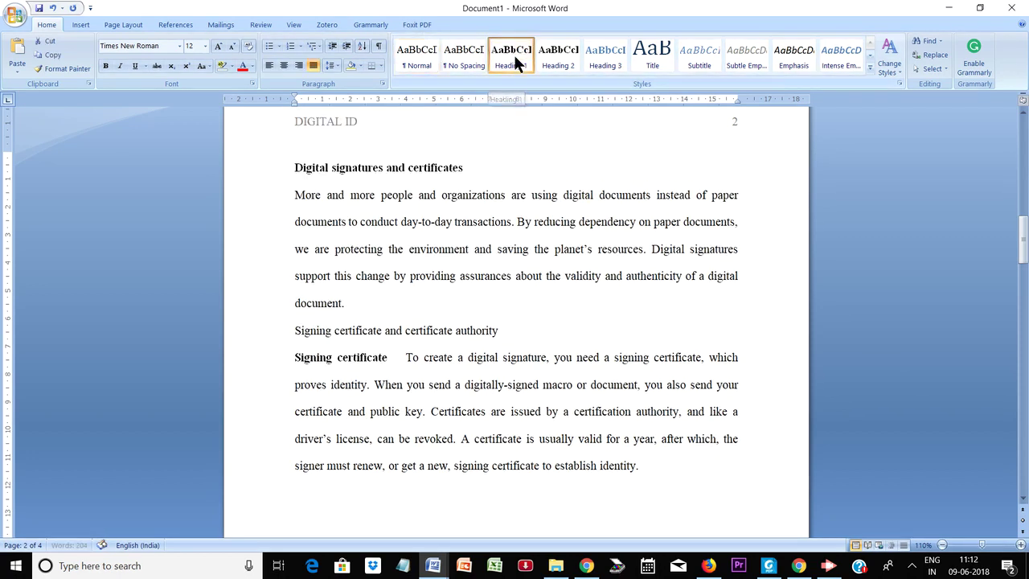
click(504, 333)
key(shift+Home)
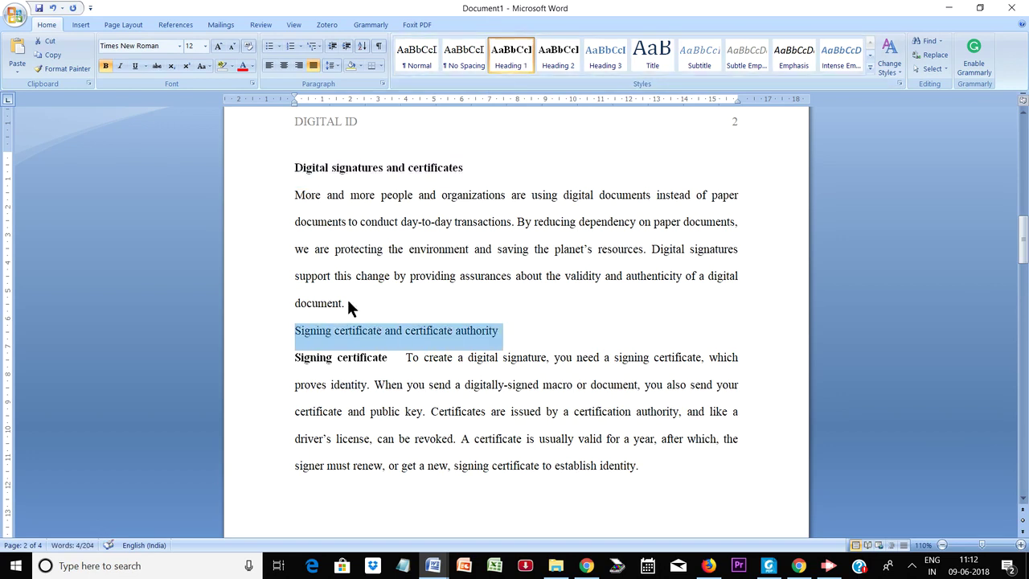
click(513, 55)
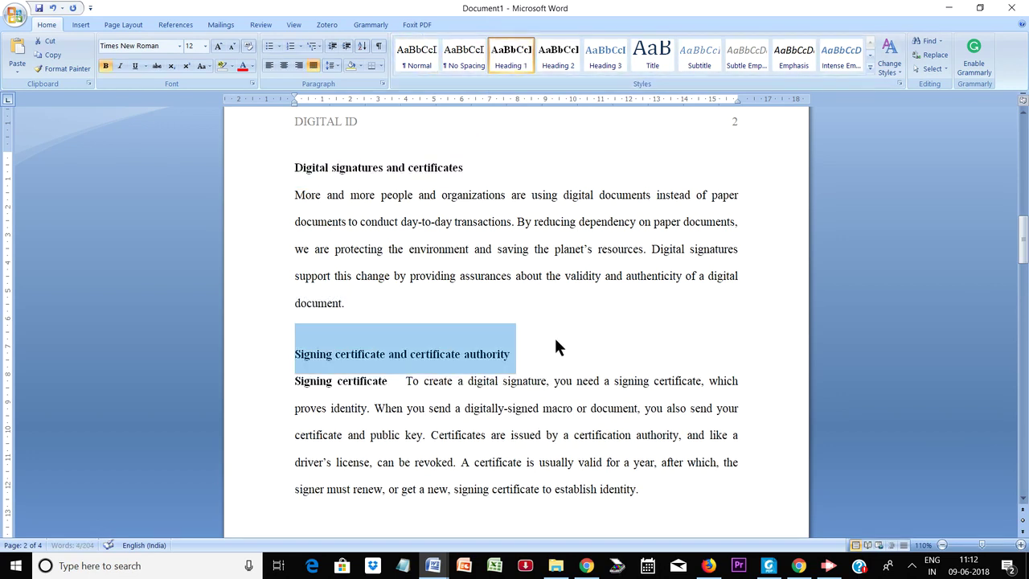
click(465, 326)
click(534, 355)
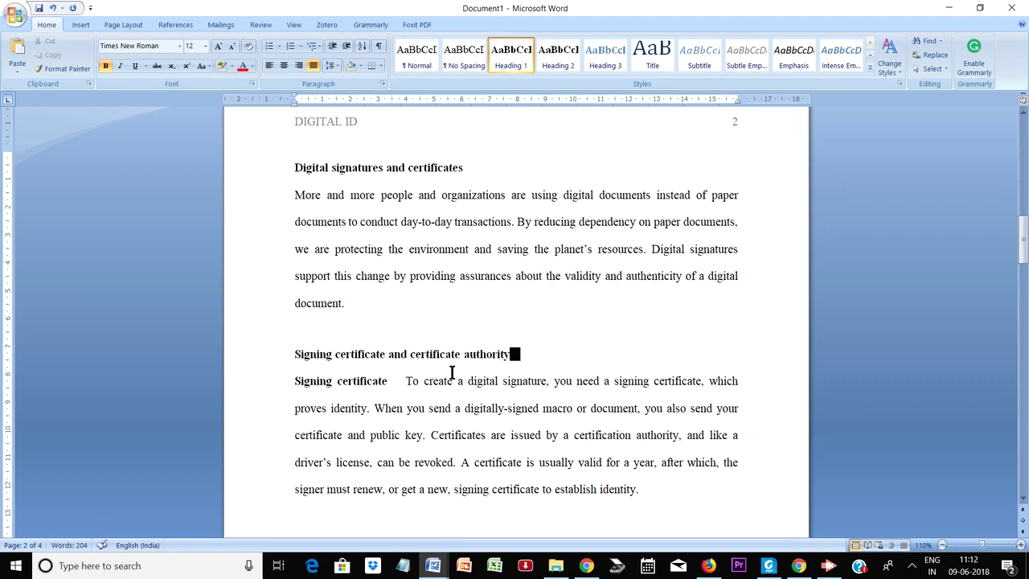
- Delete the bold "Signing certificate" lead-in at the start of the paragraph under the second heading
scroll(457, 381, up, 3)
scroll(428, 400, down, 2)
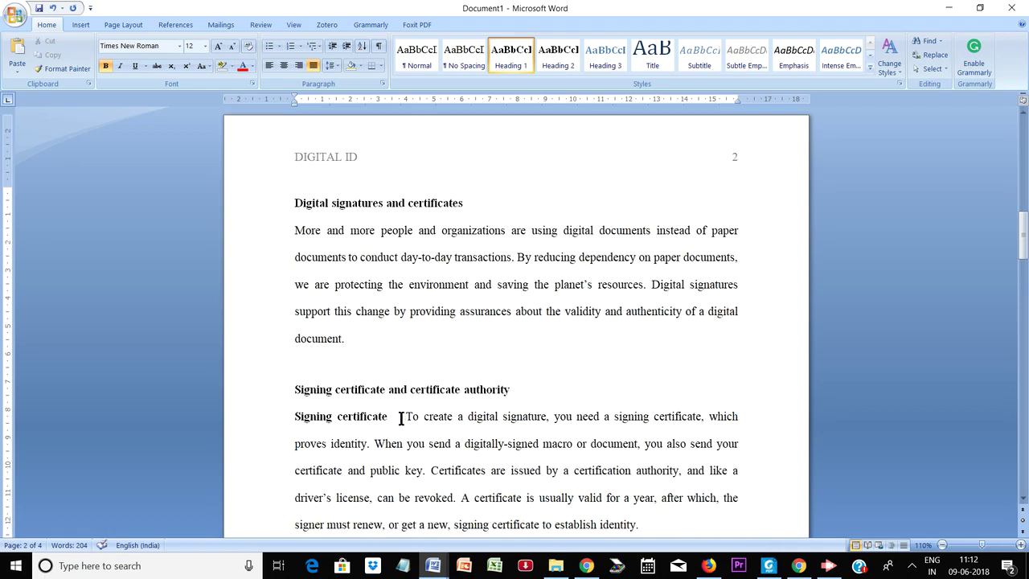
drag(406, 417, 296, 417)
key(ctrl+c)
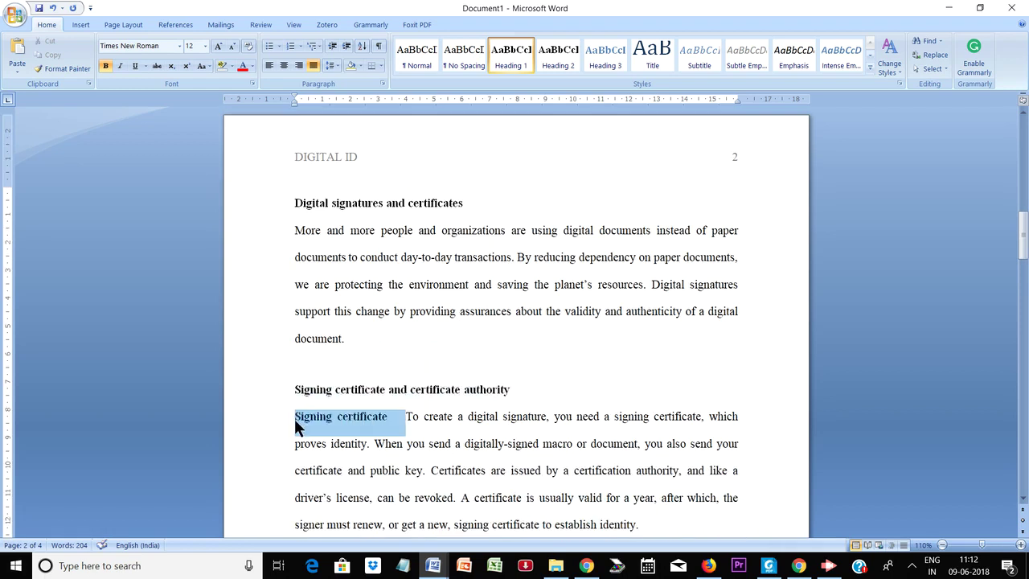
key(Delete)
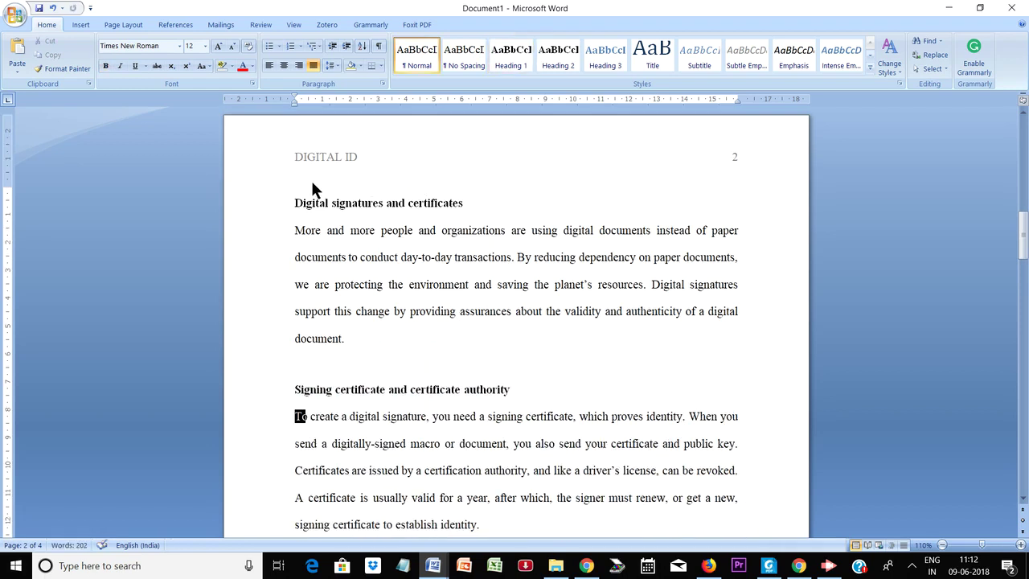
- Insert a new line above the "Digital signatures and certificates" heading on page 2 and paste "Signing certificate" into it
click(295, 202)
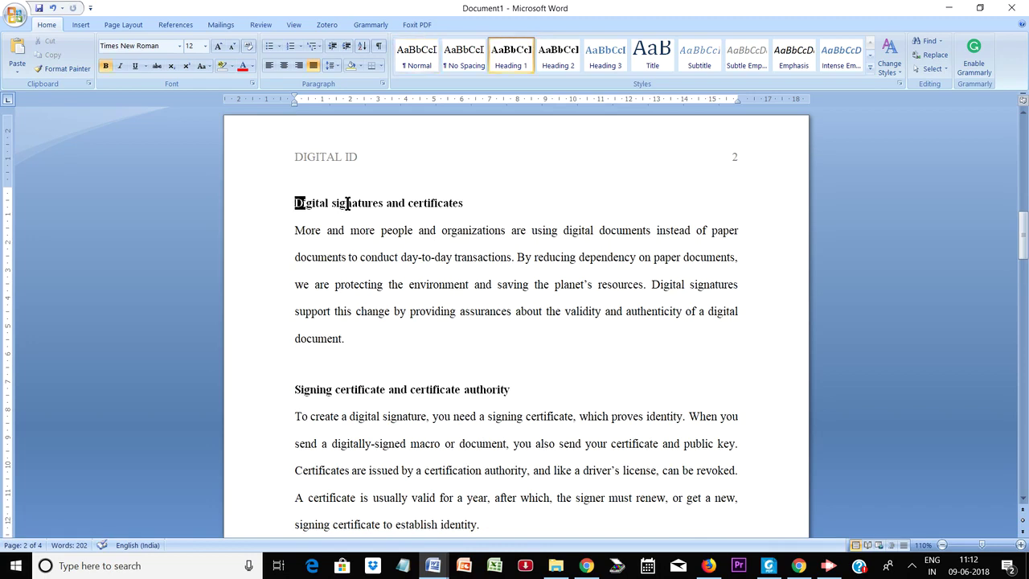
key(Up)
key(Up)
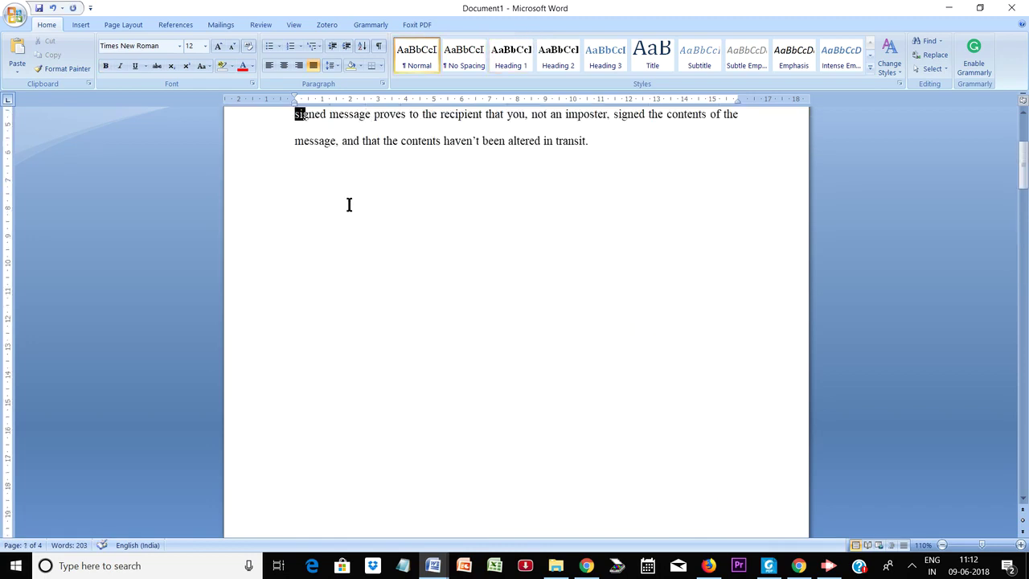
key(Up)
key(Up)
key(Up)
key(Up)
key(Down)
key(Down)
key(Down)
key(Down)
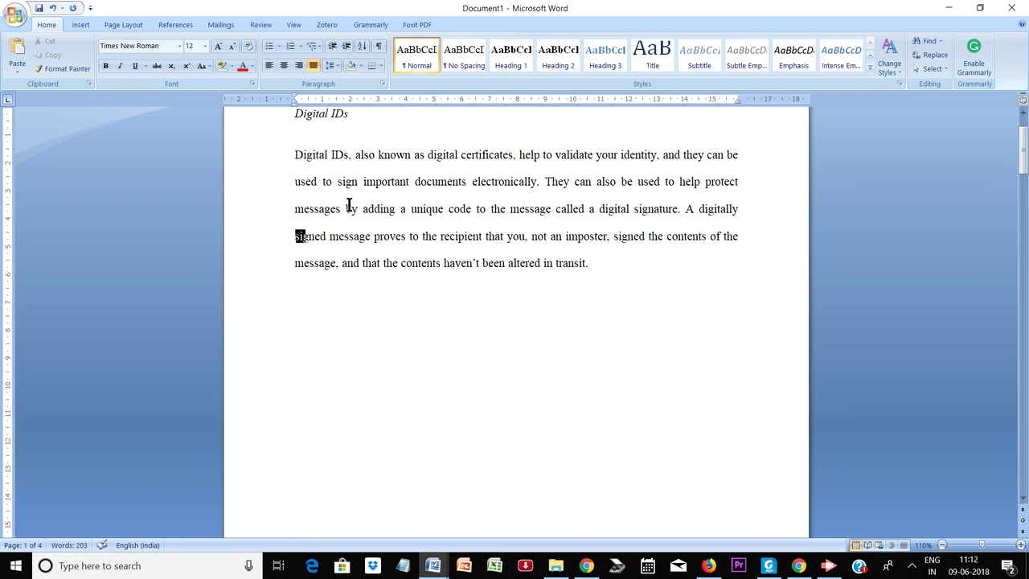
key(Down)
key(Down)
key(Down)
key(Down)
key(Down)
key(Down)
key(Down)
key(Down)
key(Down)
key(Down)
key(Up)
key(Up)
key(Up)
key(Up)
key(Up)
key(Up)
key(Up)
key(Up)
key(Up)
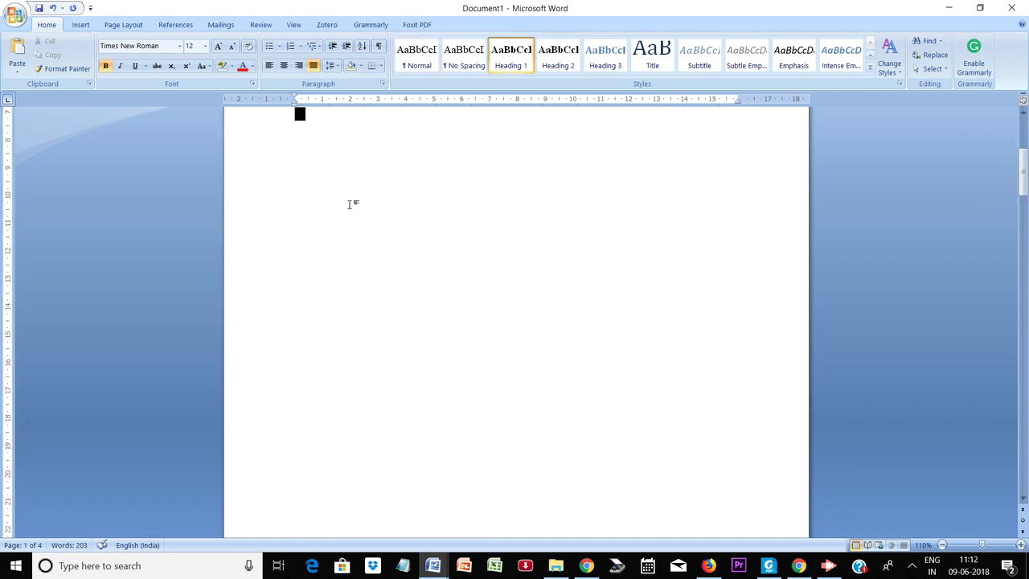
key(Down)
key(Down)
key(Down)
key(Return)
key(Up)
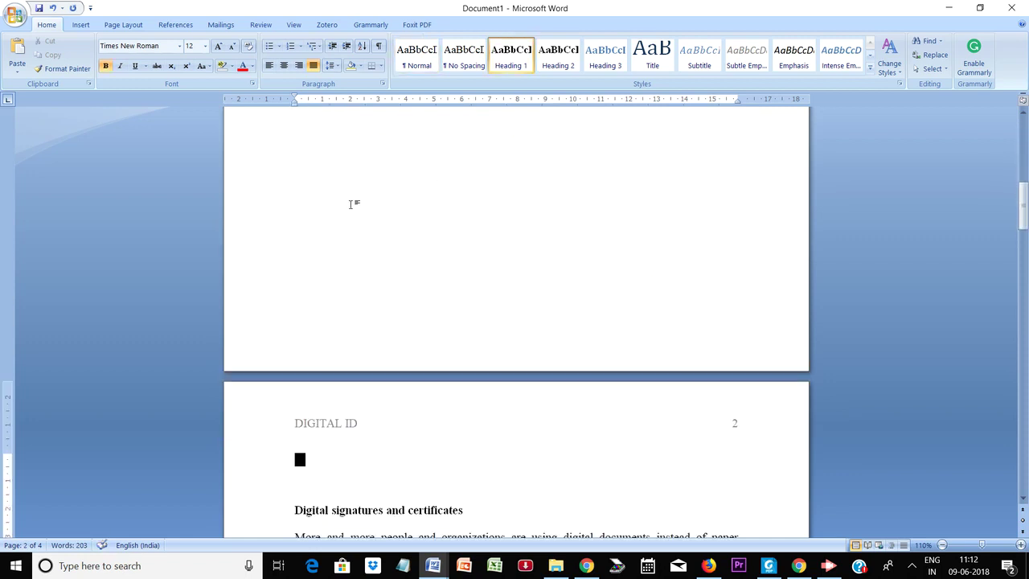
key(ctrl+v)
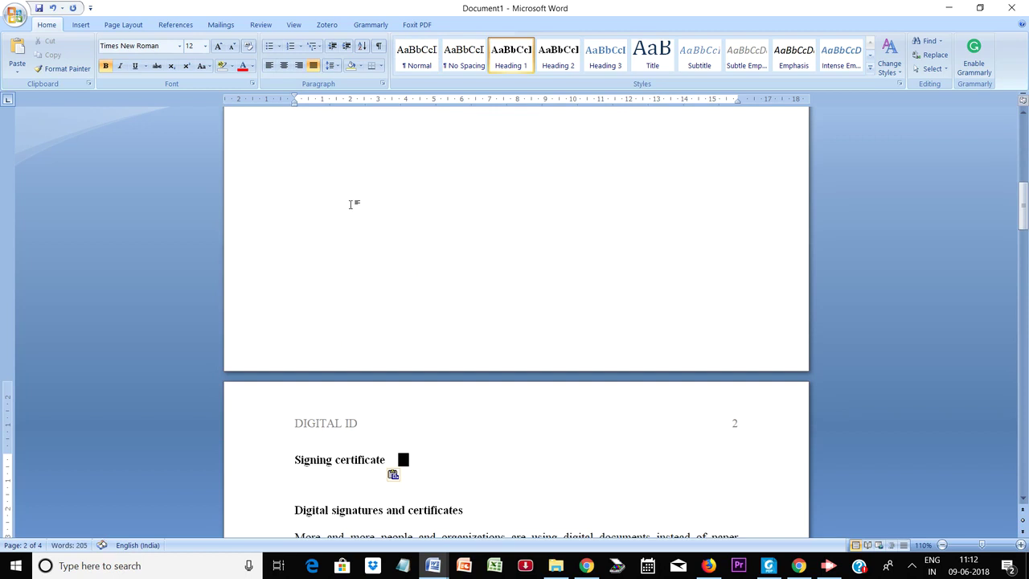
click(325, 503)
click(288, 503)
key(BackSpace)
key(BackSpace)
key(shift+Right)
key(ctrl+z)
- Select the pasted "Signing certificate" line and modify the Heading 2 style to use centered alignment
drag(399, 465, 298, 459)
scroll(459, 369, down, 3)
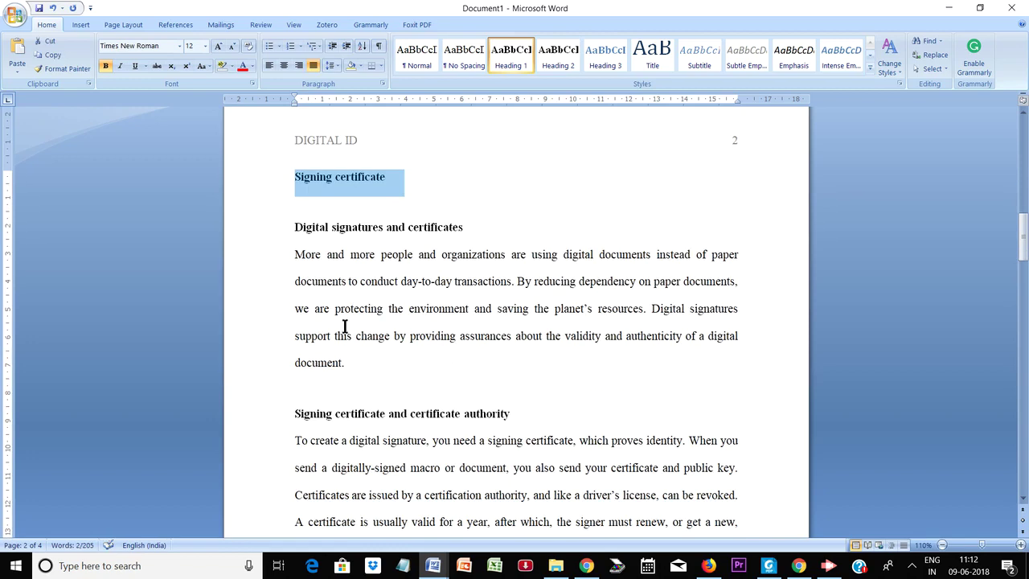
right_click(553, 56)
click(581, 75)
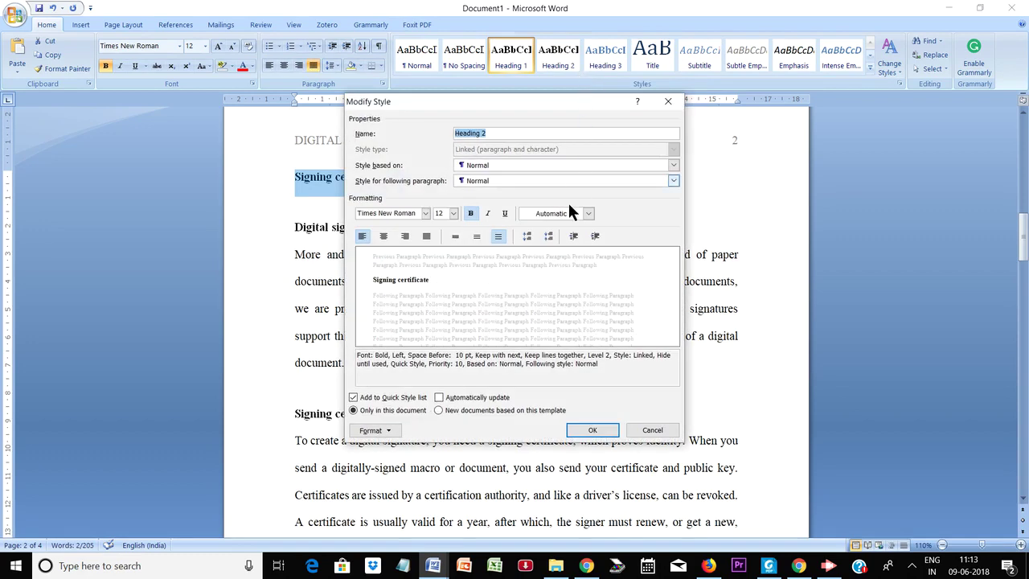
click(384, 237)
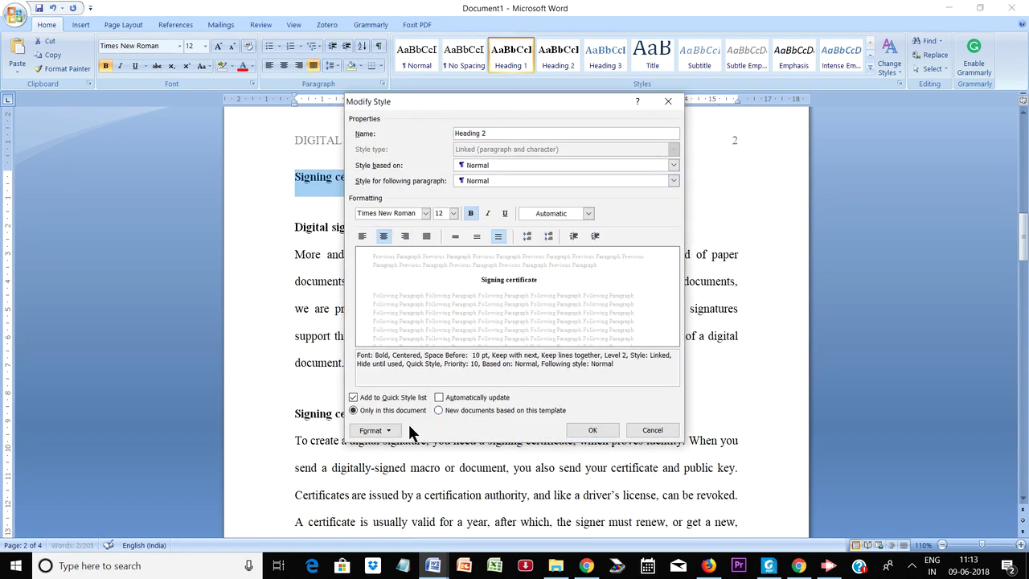
- Set the Heading 2 style's paragraph spacing to 0 pt before and 0 pt after, and save the style changes
click(382, 428)
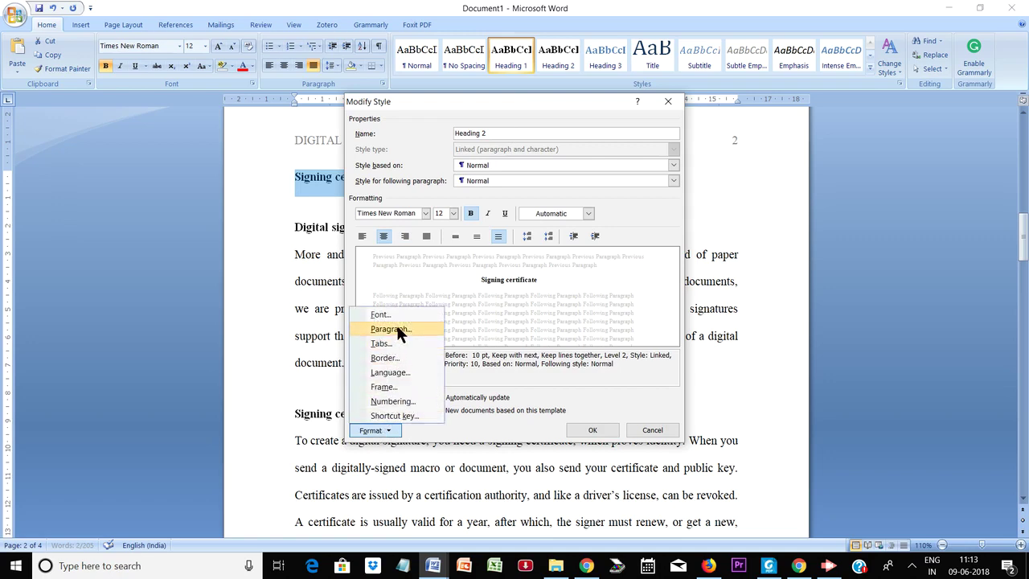
click(396, 326)
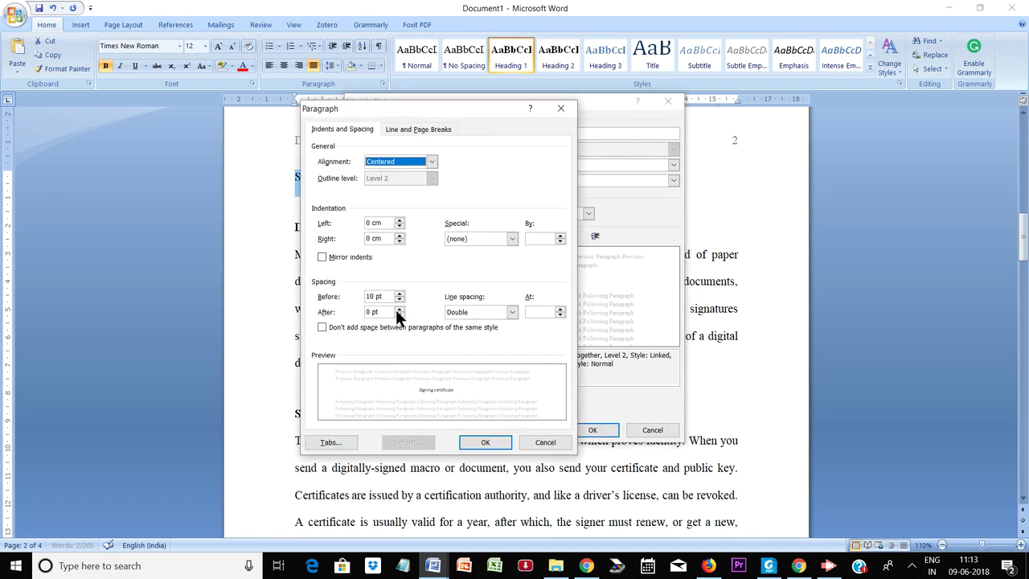
click(400, 301)
click(399, 314)
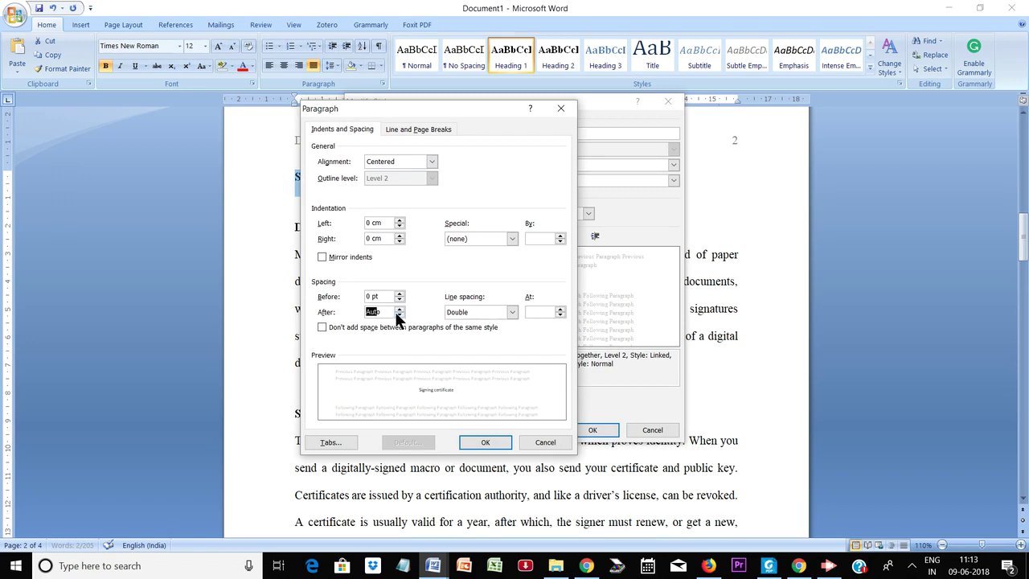
click(400, 309)
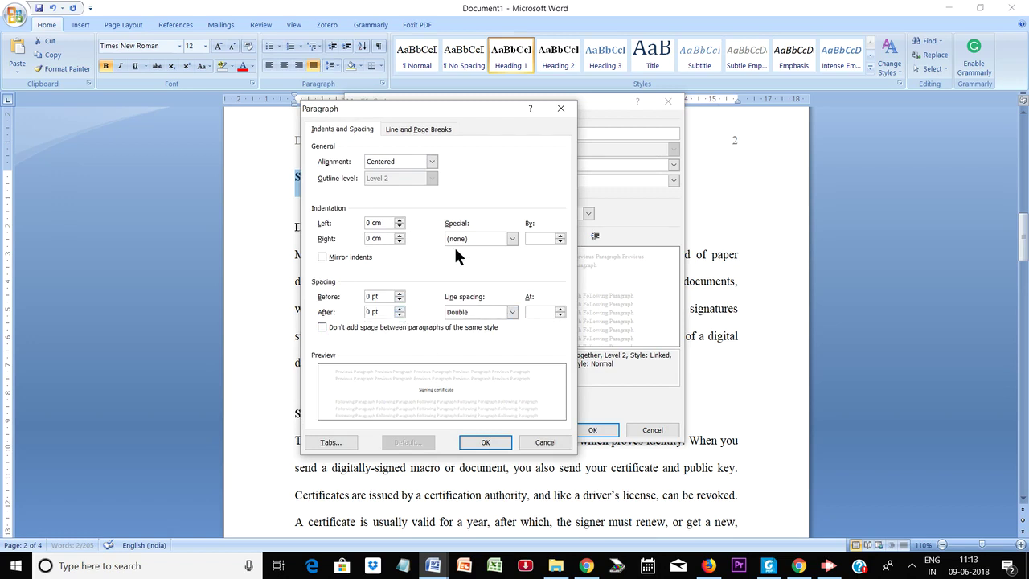
click(403, 154)
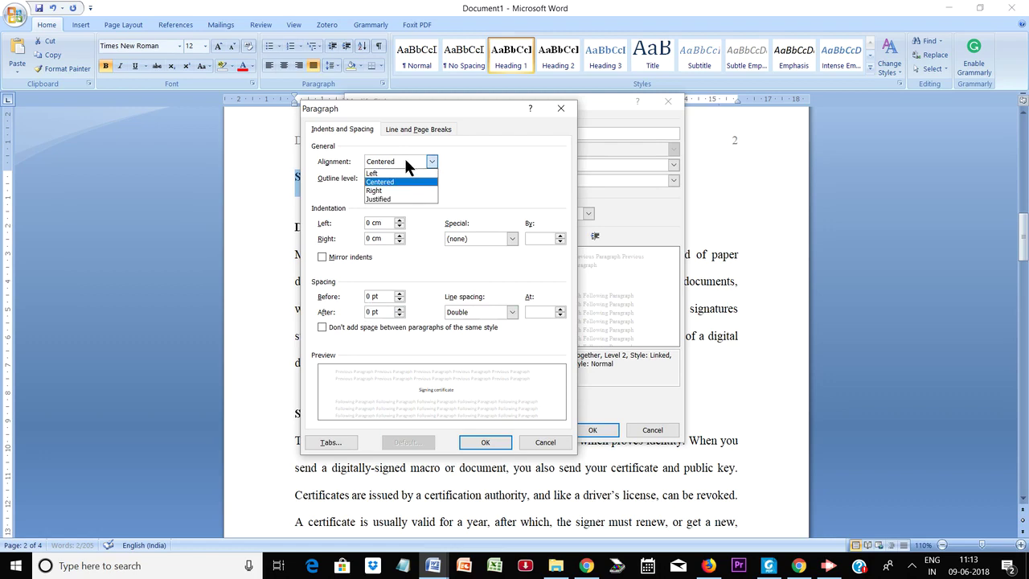
click(403, 156)
click(477, 439)
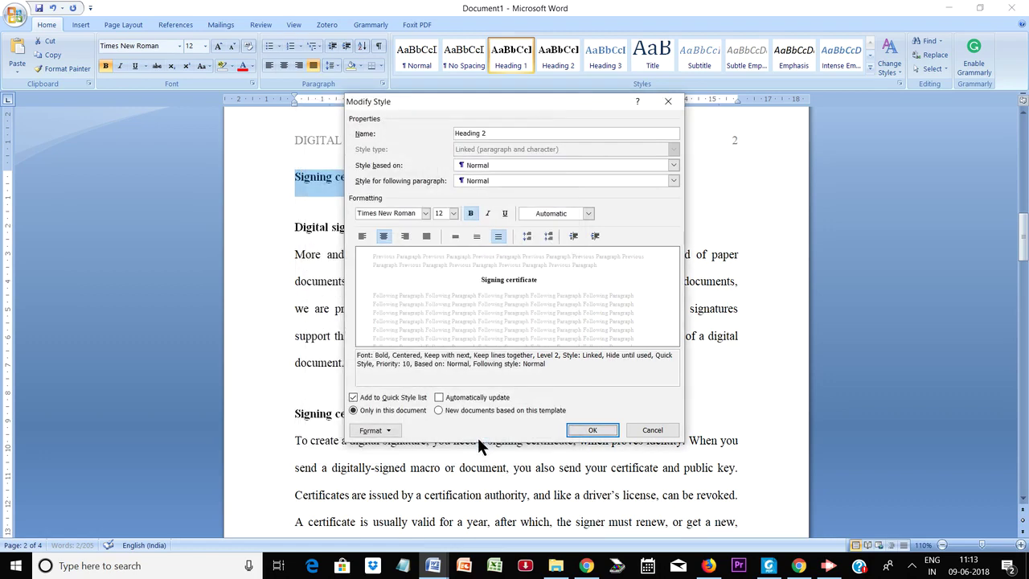
click(583, 430)
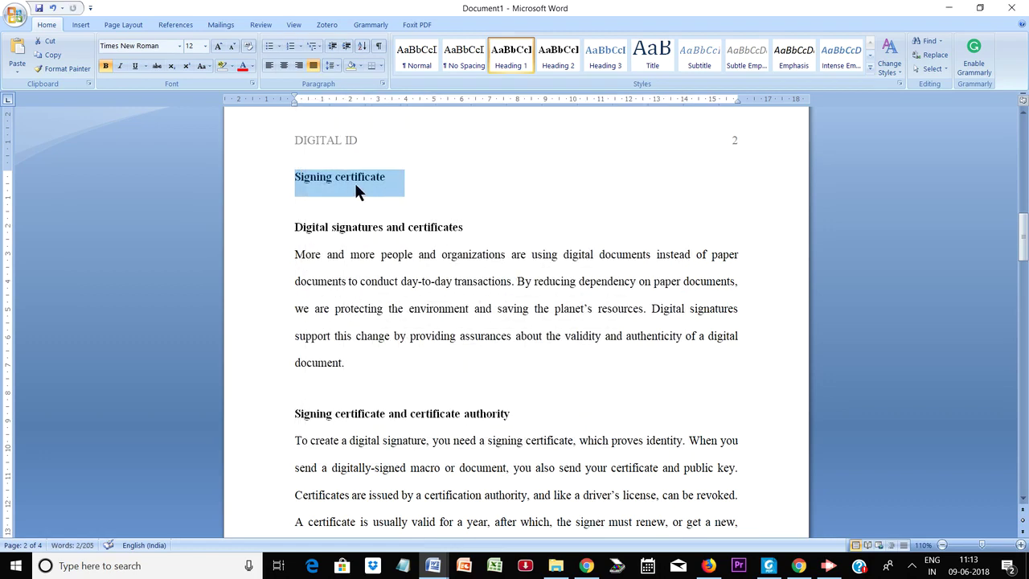
- Apply the Heading 2 style to the "Signing certificate" line at the start of page 2
click(511, 55)
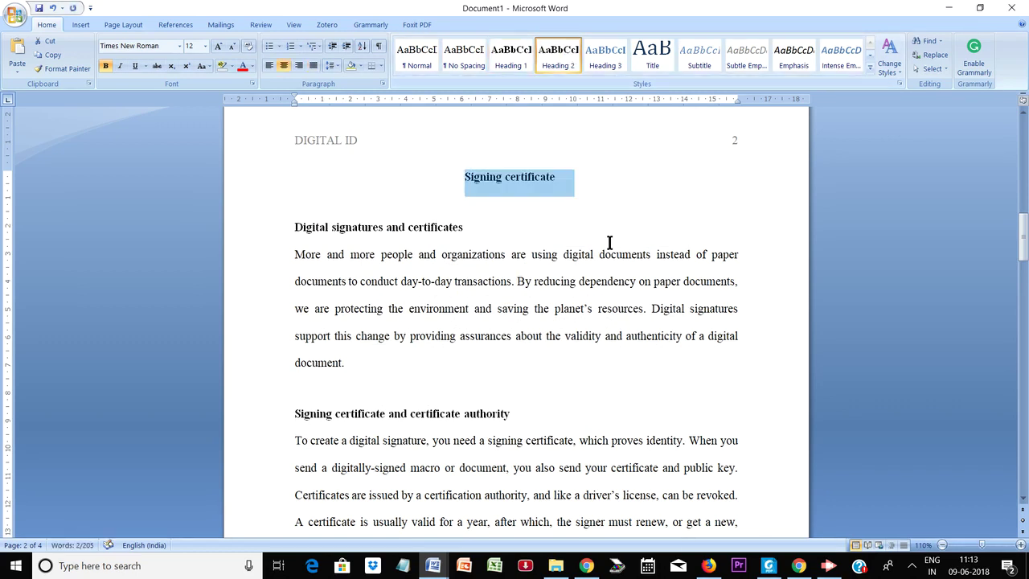
click(579, 229)
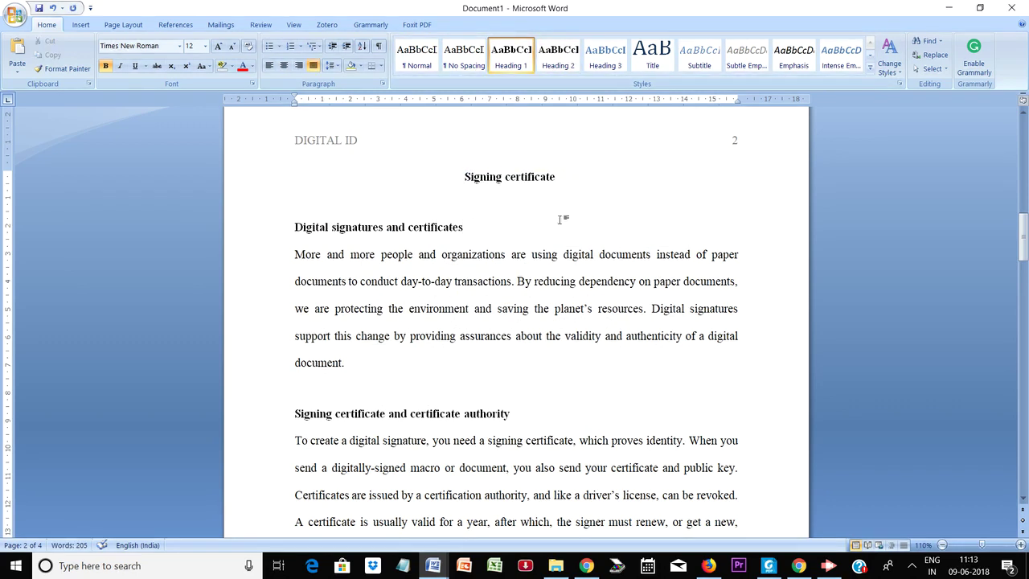
triple_click(524, 176)
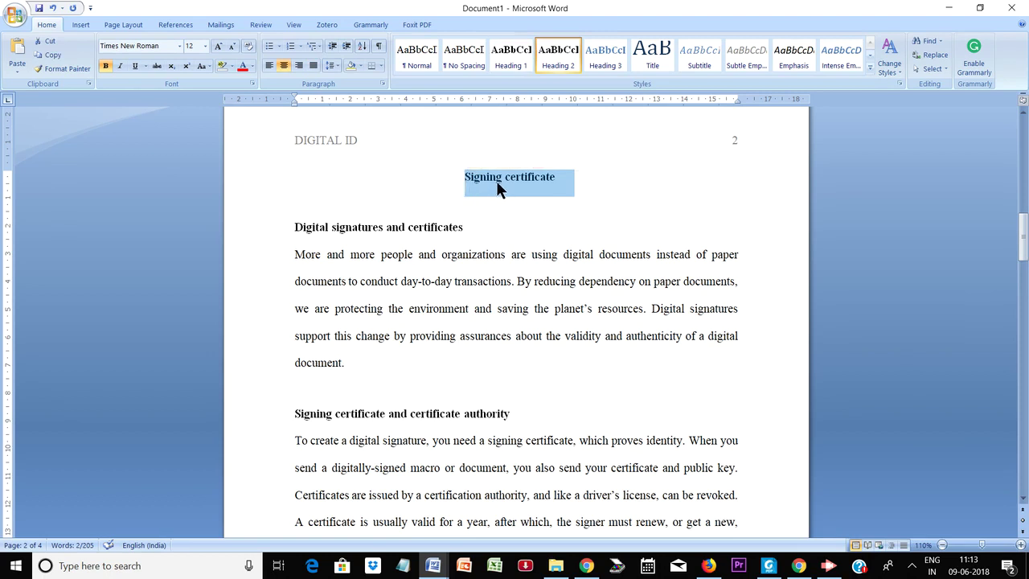
drag(420, 230, 296, 233)
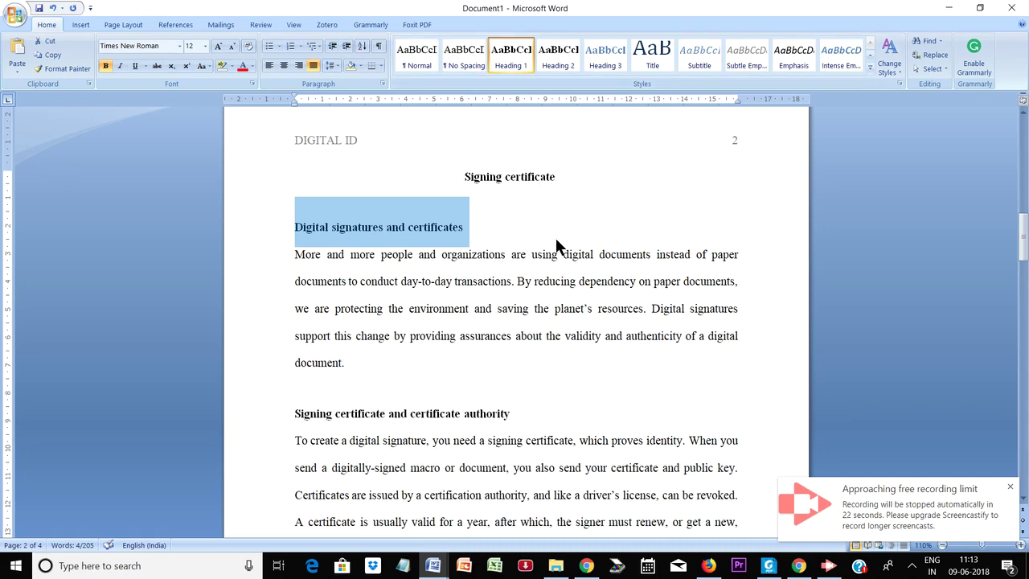
click(520, 283)
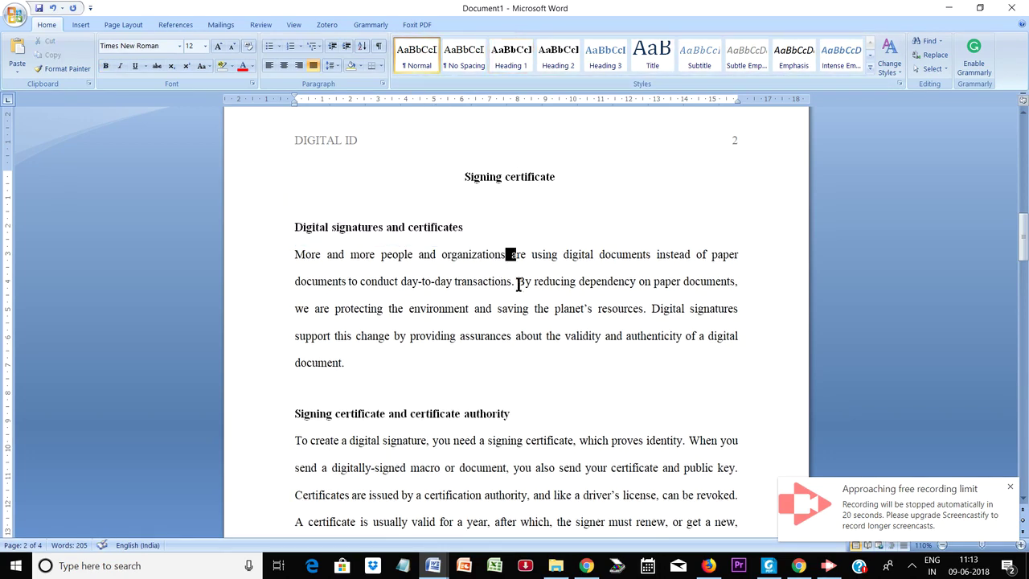
scroll(573, 328, down, 4)
scroll(573, 328, down, 4)
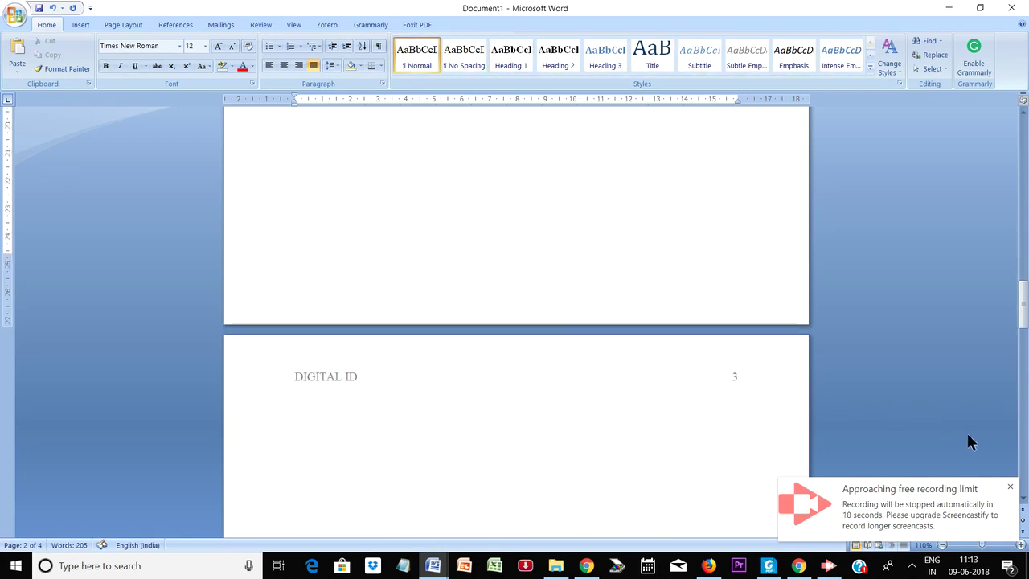